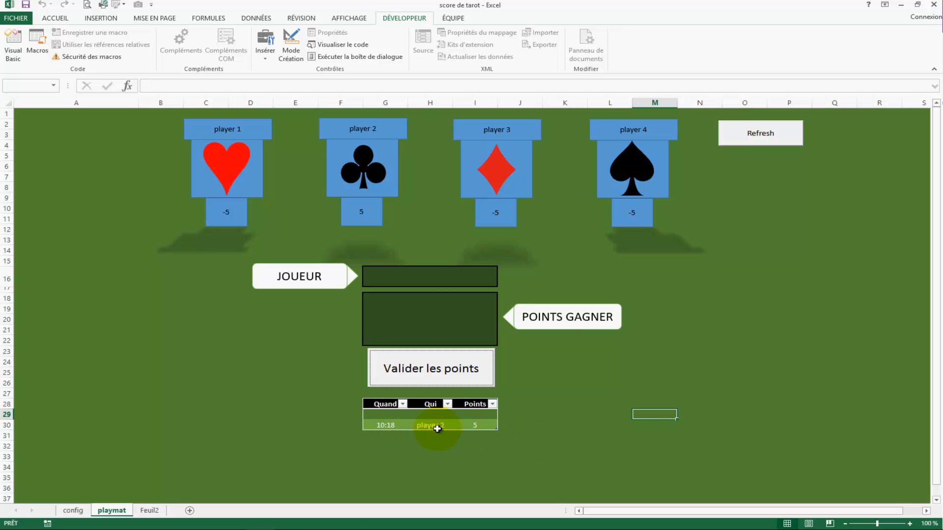
Step: Select player 1 as JOUEUR, enter 10 under POINTS GAGNER, and validate the points
{"action": "left_click", "coordinate": [402, 285]}
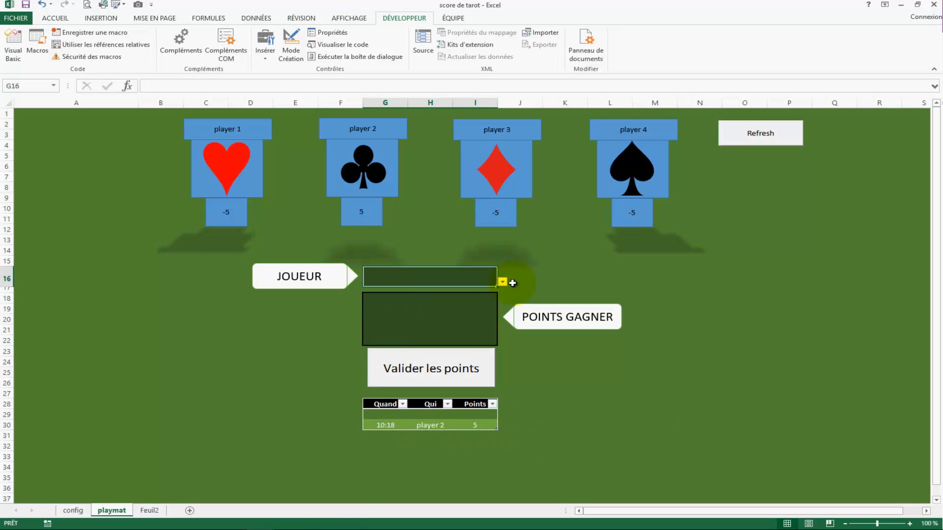
{"action": "left_click", "coordinate": [502, 282]}
{"action": "left_click", "coordinate": [467, 291]}
{"action": "left_click", "coordinate": [487, 320]}
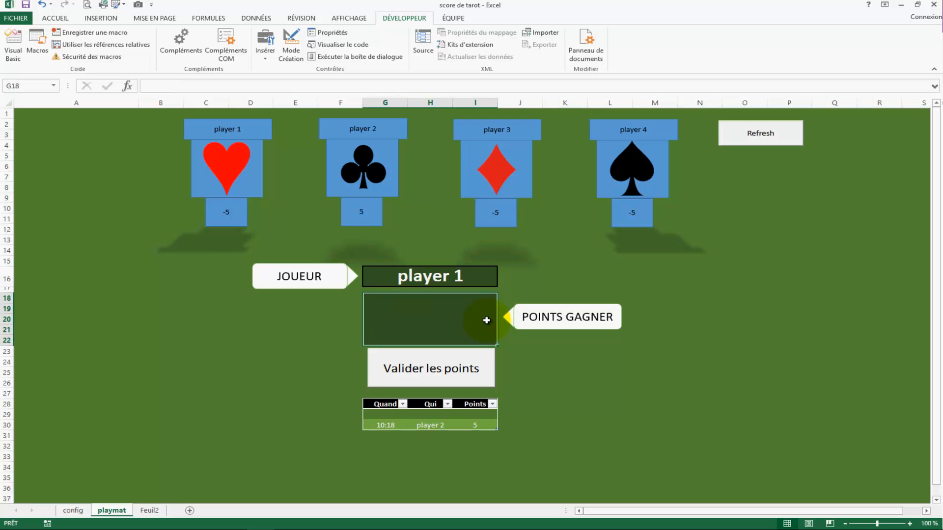
{"action": "type", "text": "10"}
{"action": "left_click", "coordinate": [610, 445]}
{"action": "left_click", "coordinate": [423, 366]}
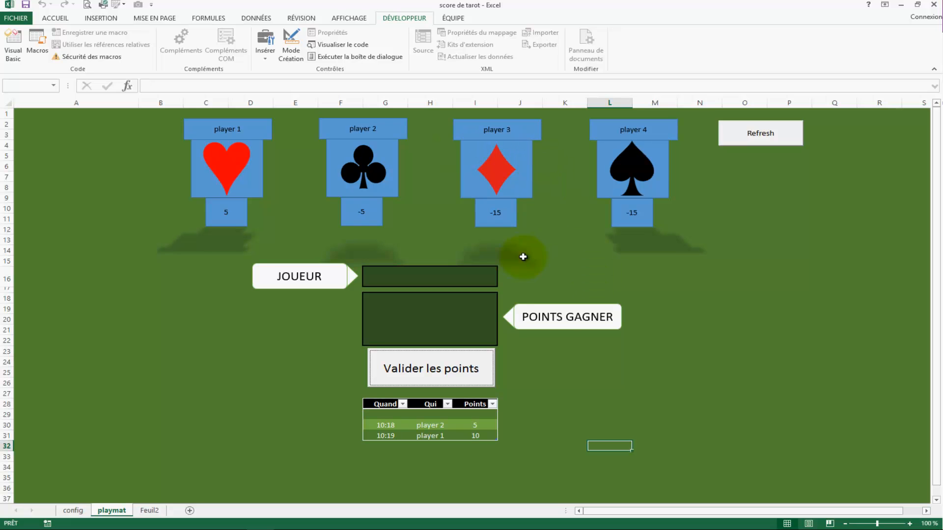
{"action": "left_click", "coordinate": [802, 397]}
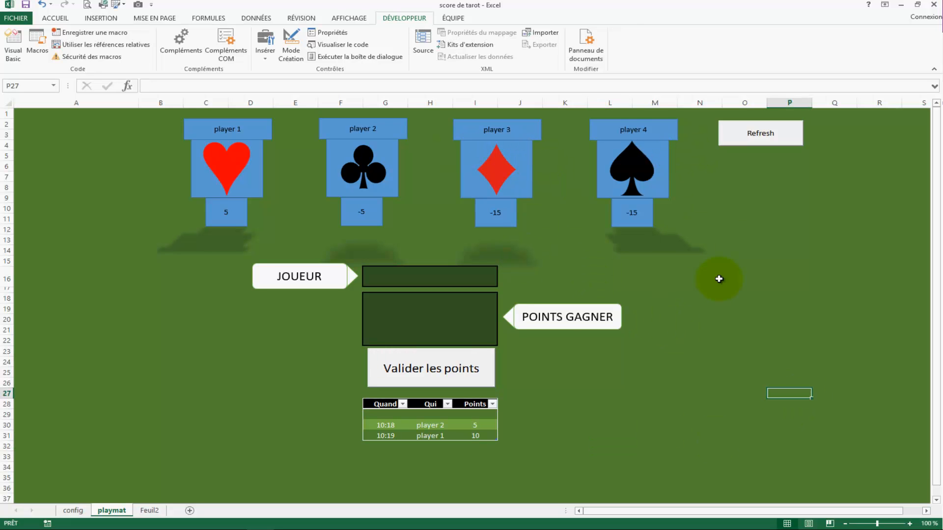
Step: Refresh the playmat to reset all four players' scores and clear the points history table
{"action": "left_click", "coordinate": [761, 134]}
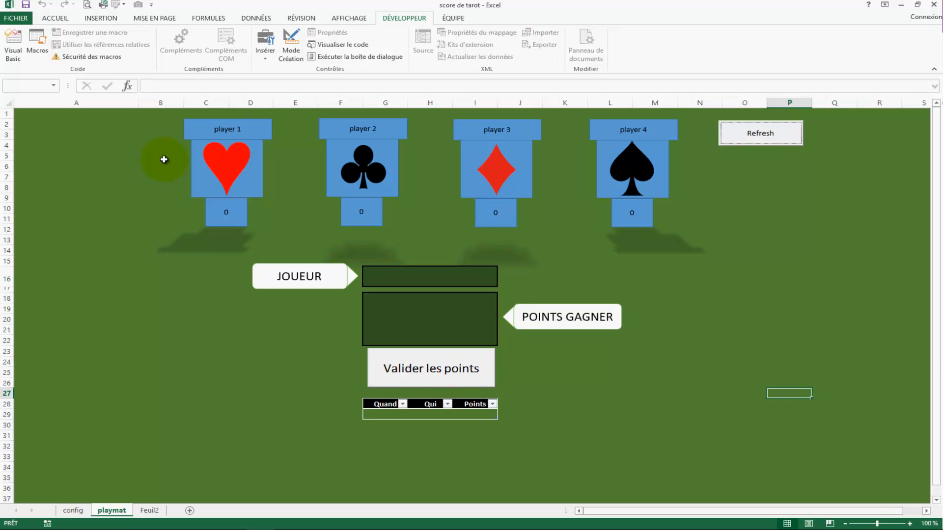
{"action": "left_click", "coordinate": [761, 133]}
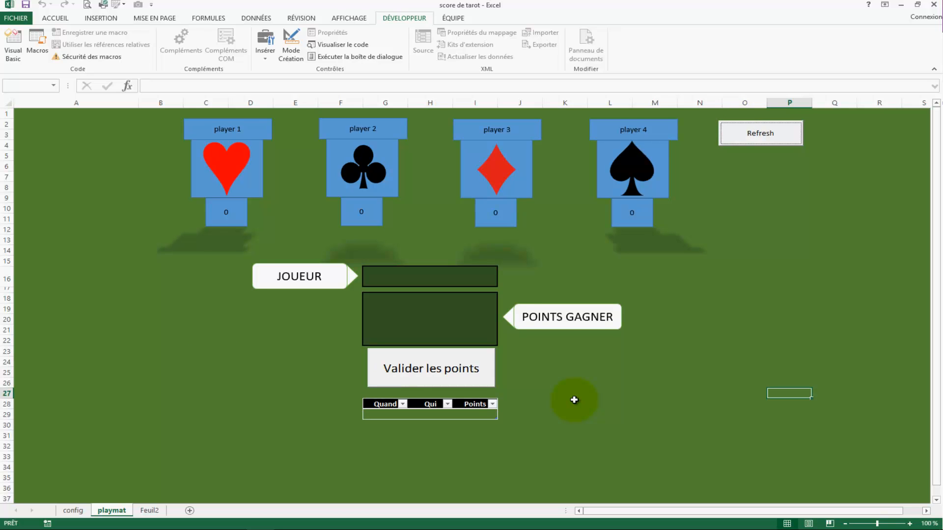
{"action": "left_click", "coordinate": [749, 132]}
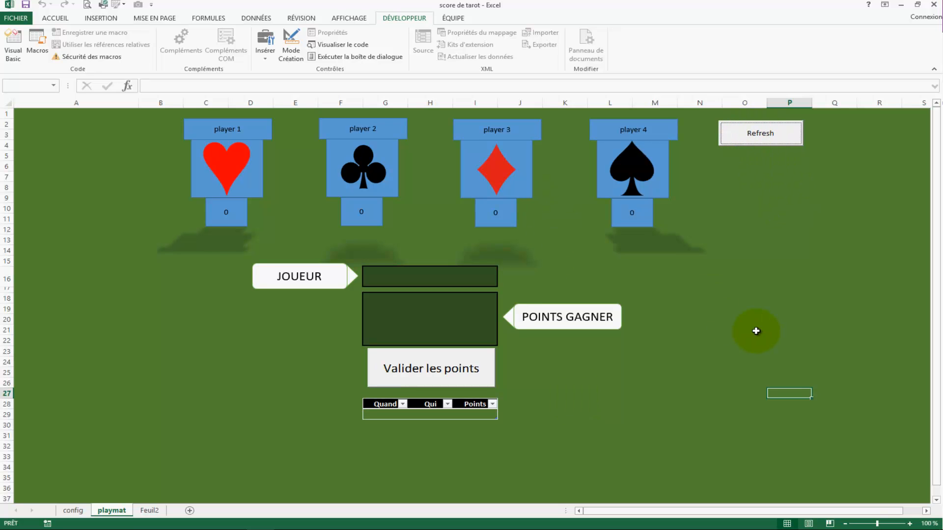
{"action": "left_click", "coordinate": [732, 134]}
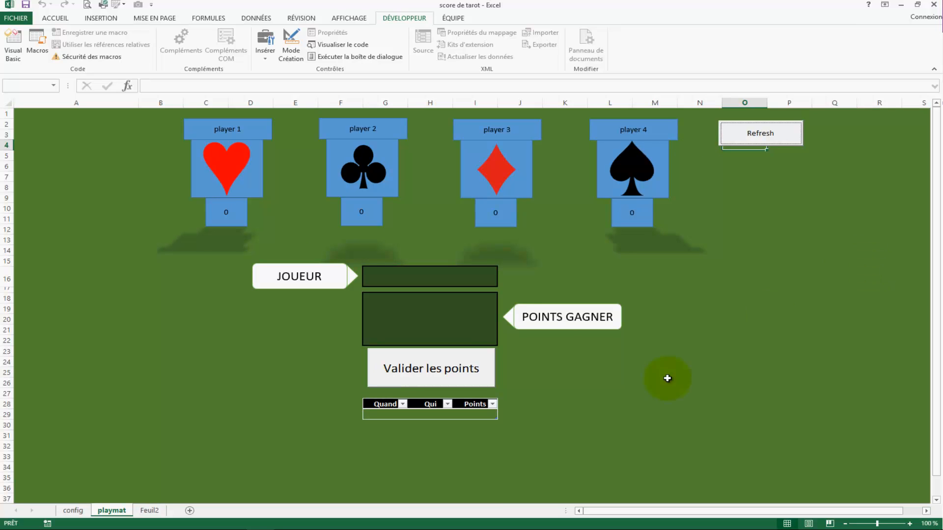
Step: Try to validate points with the JOUEUR and POINTS GAGNER cells left empty, and dismiss the message
{"action": "left_click", "coordinate": [462, 283]}
{"action": "left_click", "coordinate": [433, 308]}
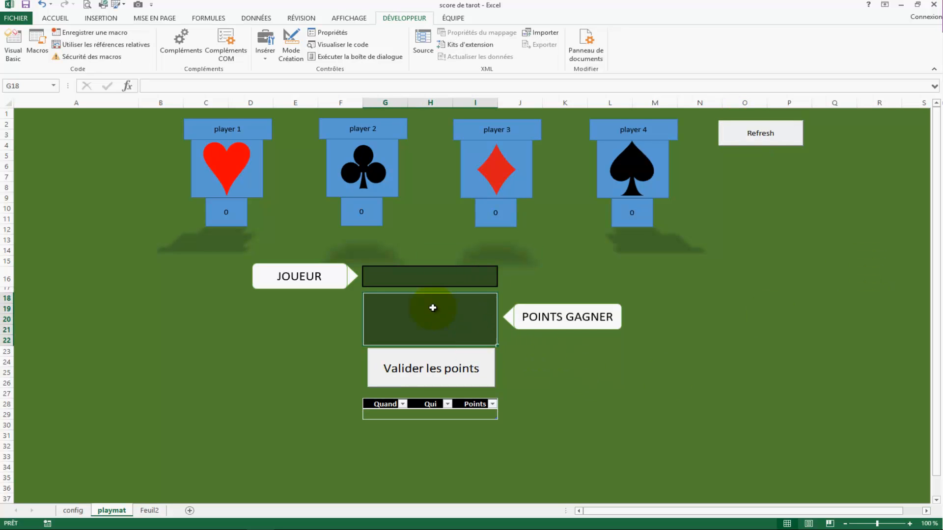
{"action": "left_click", "coordinate": [432, 368]}
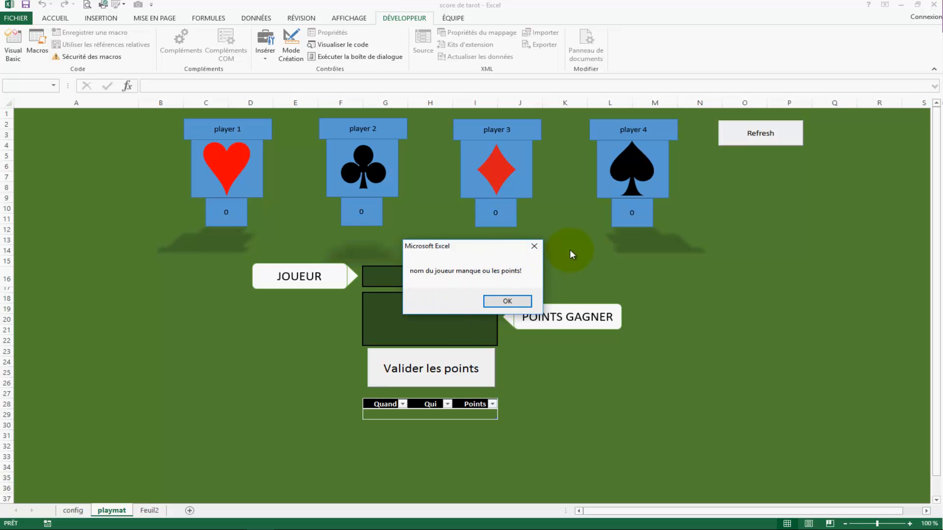
{"action": "left_click", "coordinate": [535, 246]}
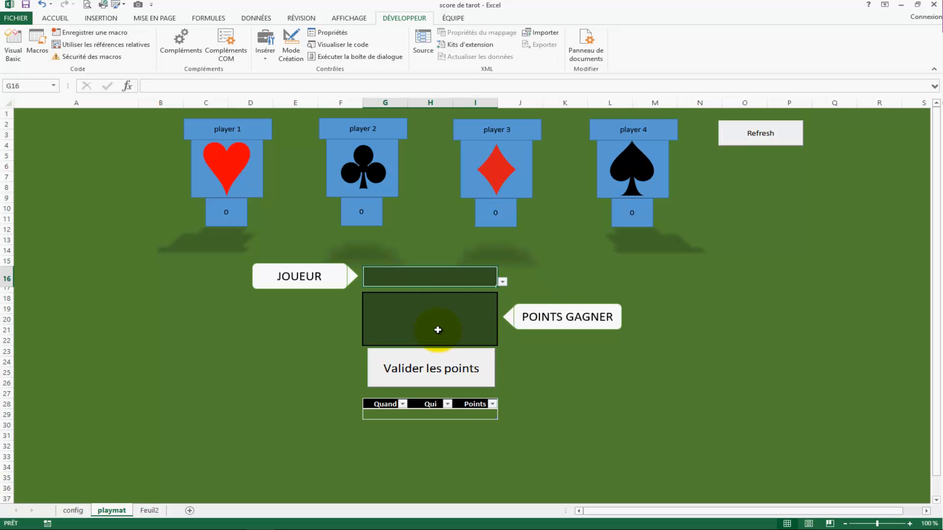
{"action": "left_click", "coordinate": [436, 327]}
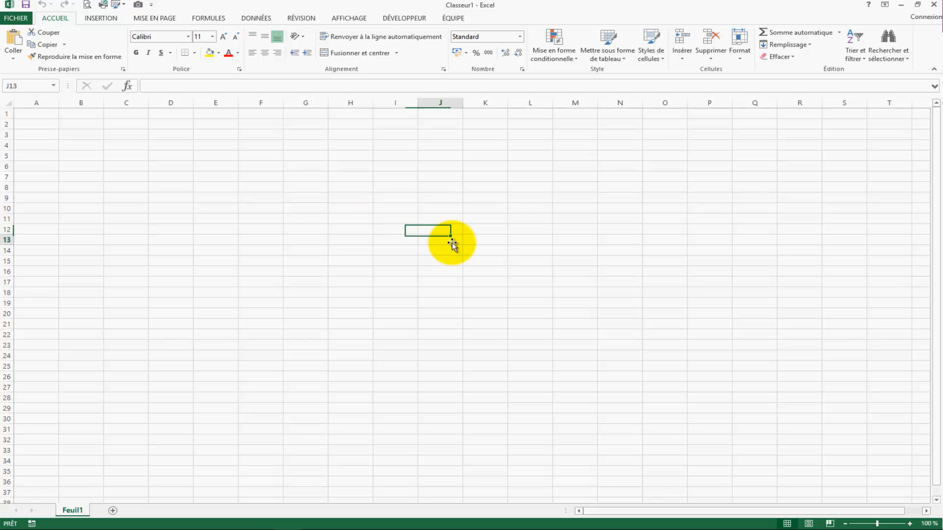
Step: In the blank workbook Classeur1, rename the sheet Feuil1 as config
{"action": "left_click", "coordinate": [260, 229]}
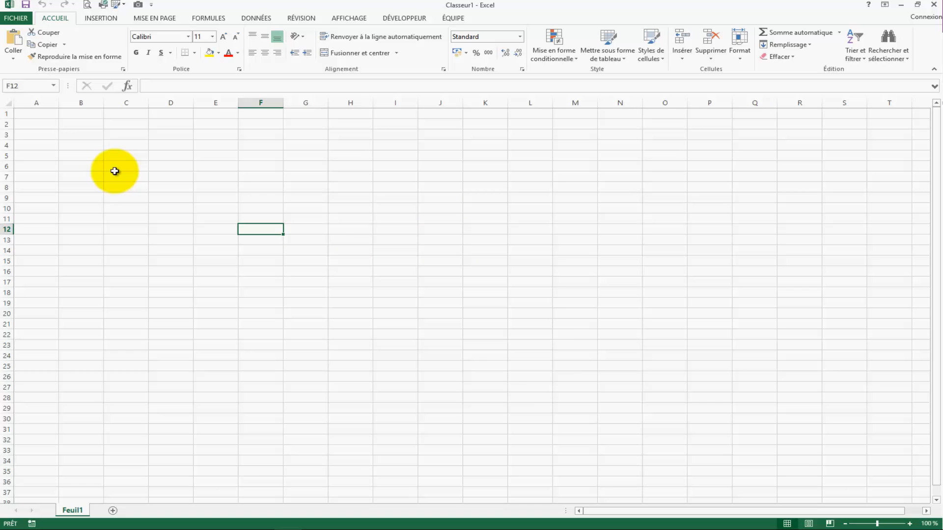
{"action": "right_click", "coordinate": [74, 509]}
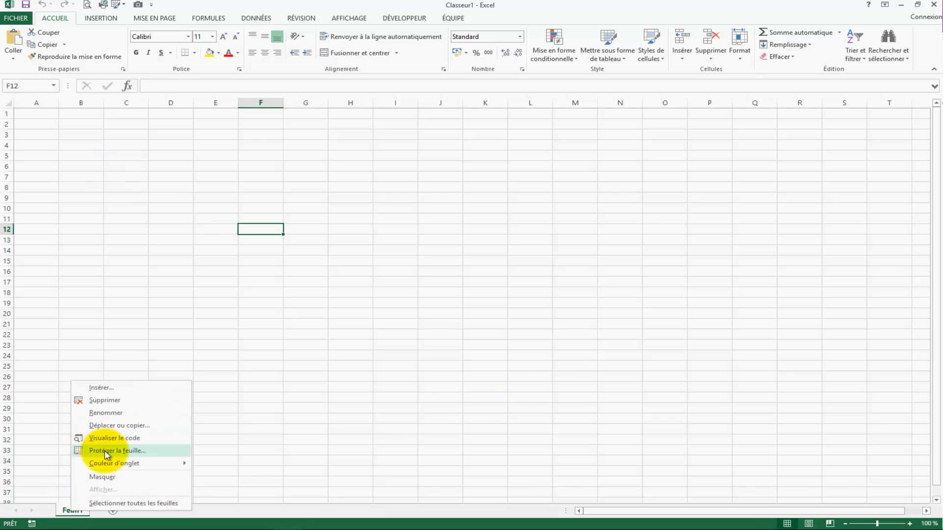
{"action": "left_click", "coordinate": [125, 412]}
{"action": "type", "text": "config"}
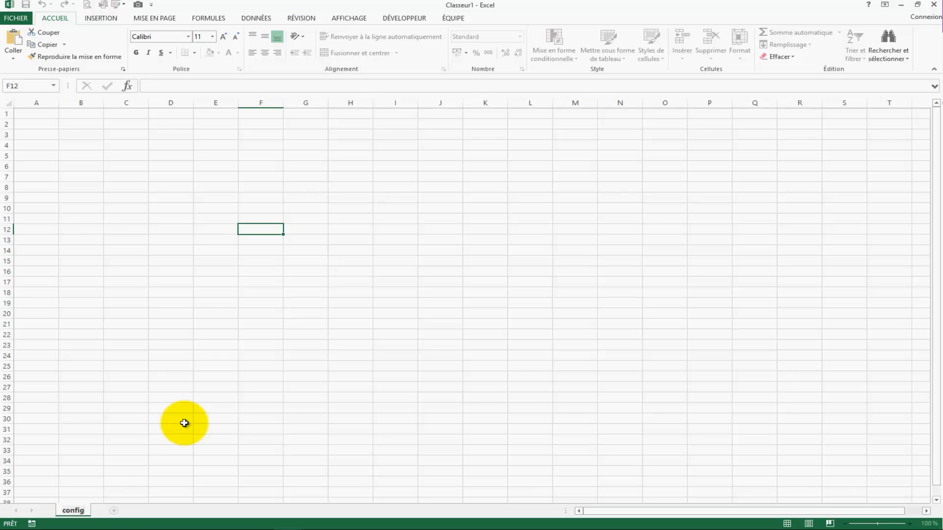
{"action": "left_click", "coordinate": [184, 423]}
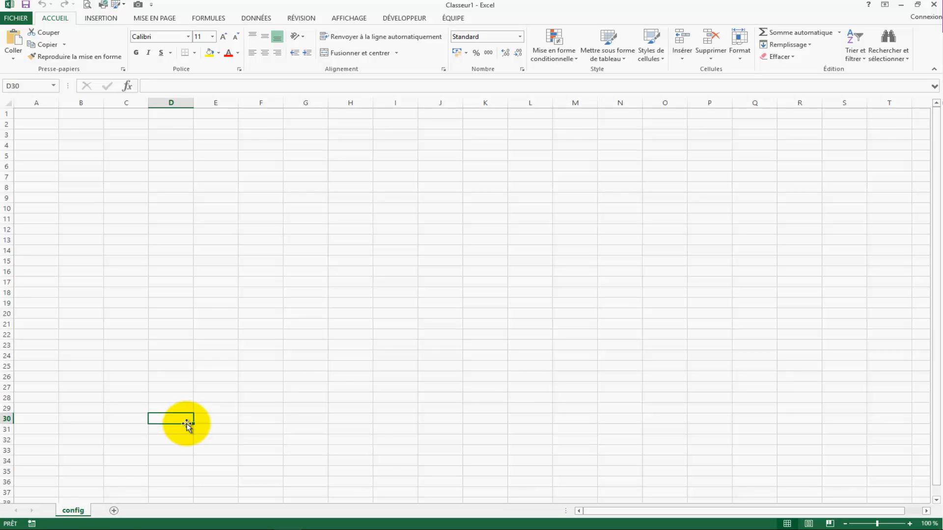
Step: Enter "joueur 1" in E3 of the config sheet and fill the series across to "joueur 4" in H3
{"action": "left_click", "coordinate": [135, 198]}
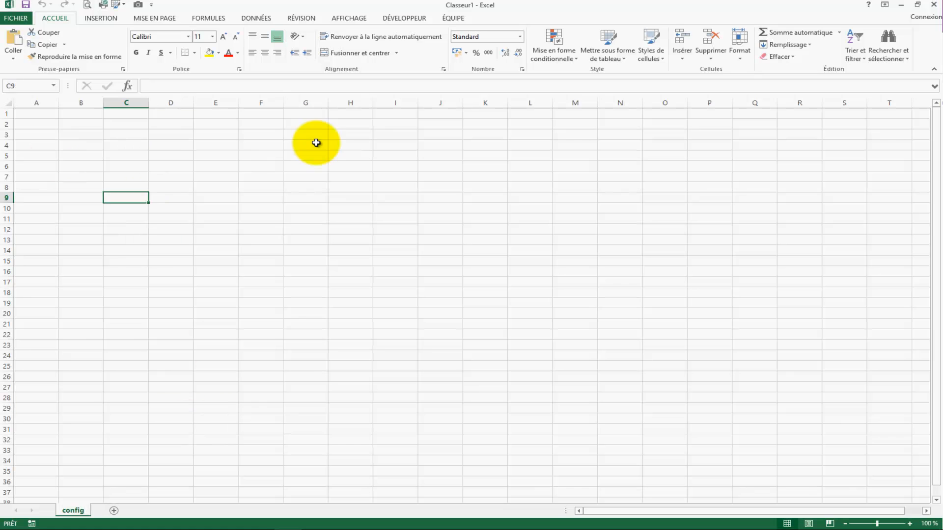
{"action": "left_click", "coordinate": [206, 136]}
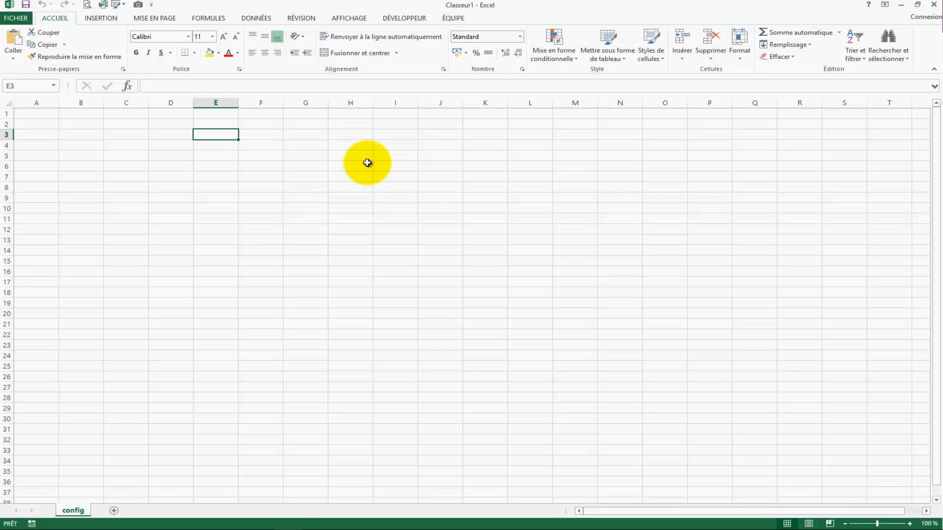
{"action": "type", "text": "joueur 1"}
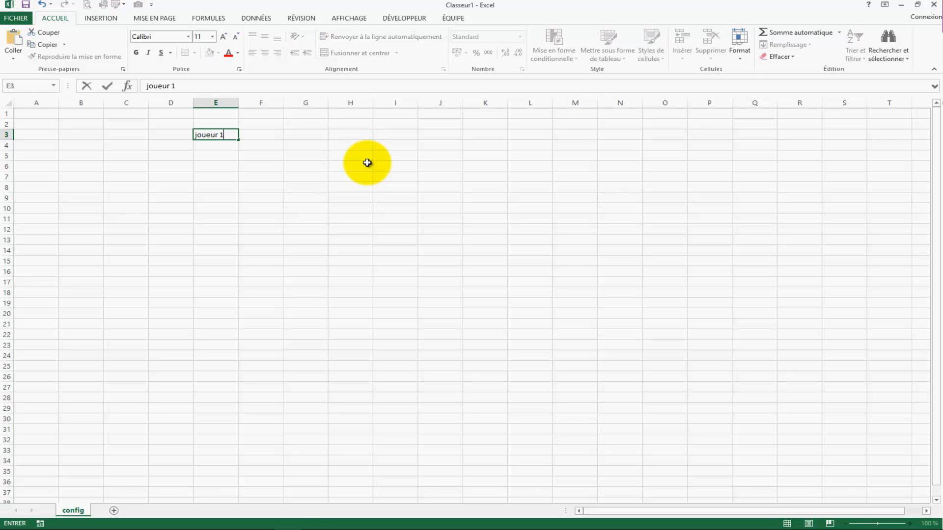
{"action": "key", "text": "Tab"}
{"action": "left_click", "coordinate": [228, 133]}
{"action": "left_click_drag", "start_coordinate": [239, 142], "coordinate": [359, 146]}
{"action": "left_click", "coordinate": [446, 208]}
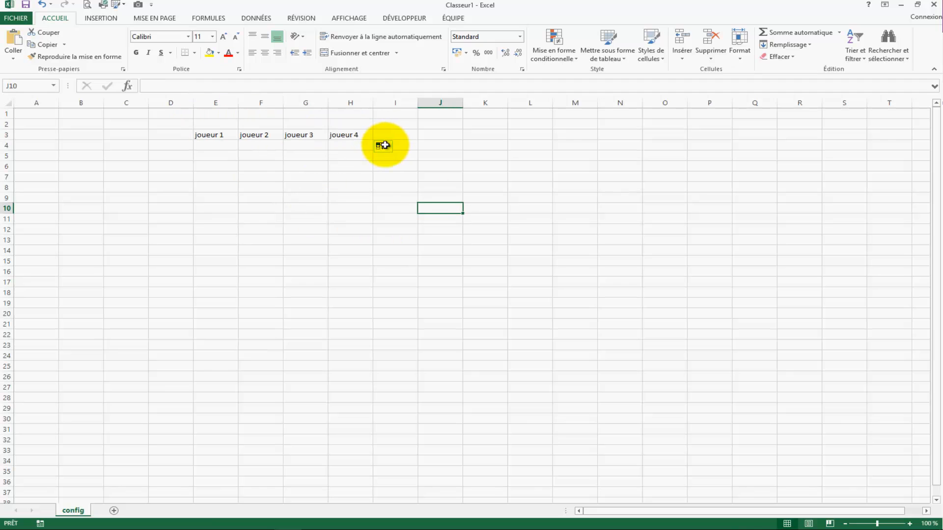
Step: Name the range E3:H3 containing the four player headings "player"
{"action": "left_click_drag", "start_coordinate": [225, 135], "coordinate": [339, 137]}
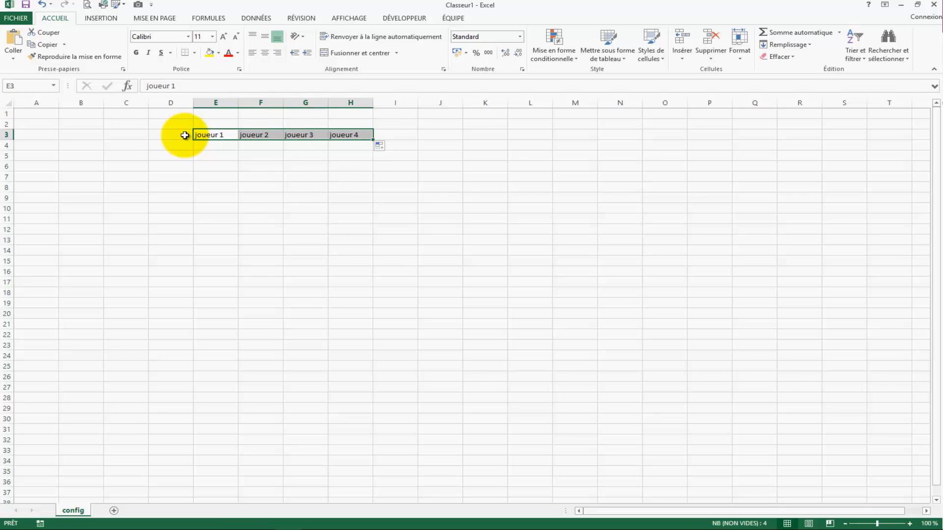
{"action": "left_click", "coordinate": [33, 86]}
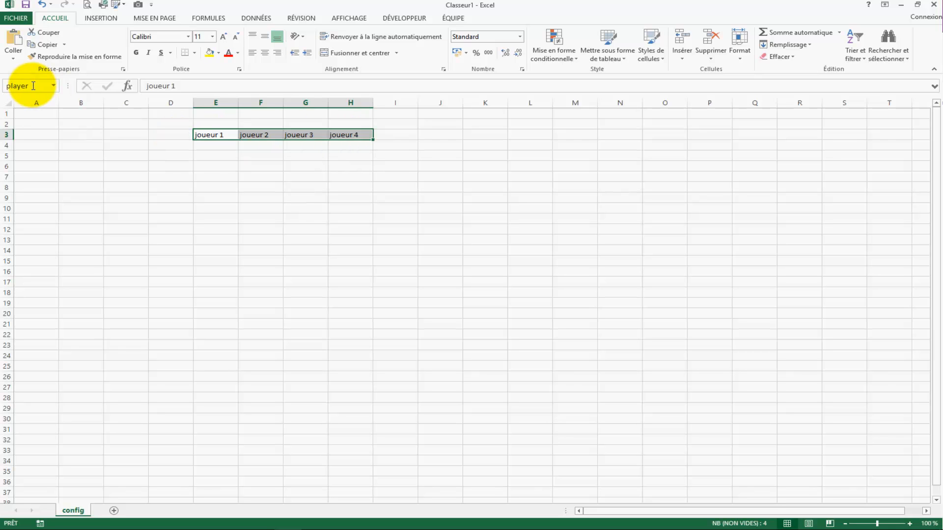
{"action": "type", "text": "player"}
{"action": "key", "text": "Return"}
{"action": "left_click", "coordinate": [189, 208]}
Step: Enter the label "score" in D4 and the value 0 in each of E4, F4, G4 and H4
{"action": "left_click", "coordinate": [168, 144]}
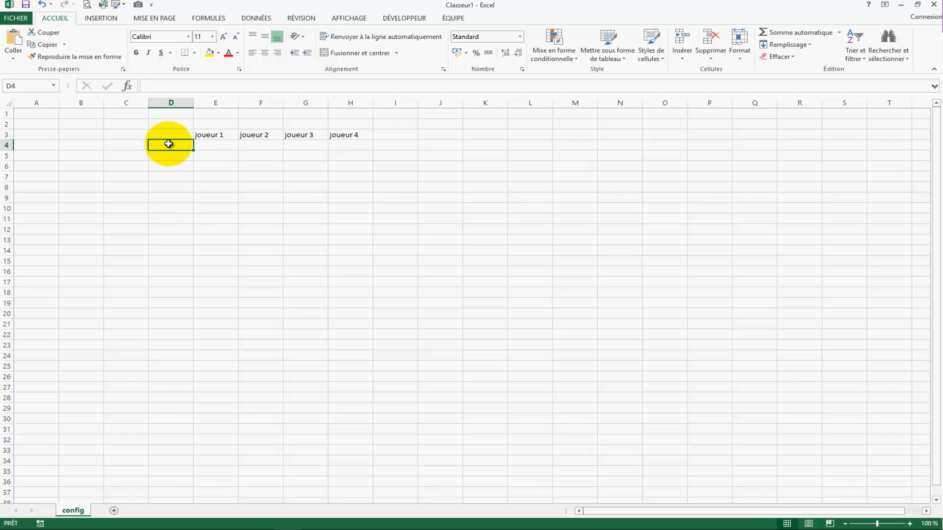
{"action": "type", "text": "sc"}
{"action": "key", "text": "Return"}
{"action": "key", "text": "Right"}
{"action": "key", "text": "Up"}
{"action": "type", "text": "0"}
{"action": "key", "text": "Tab"}
{"action": "type", "text": "0"}
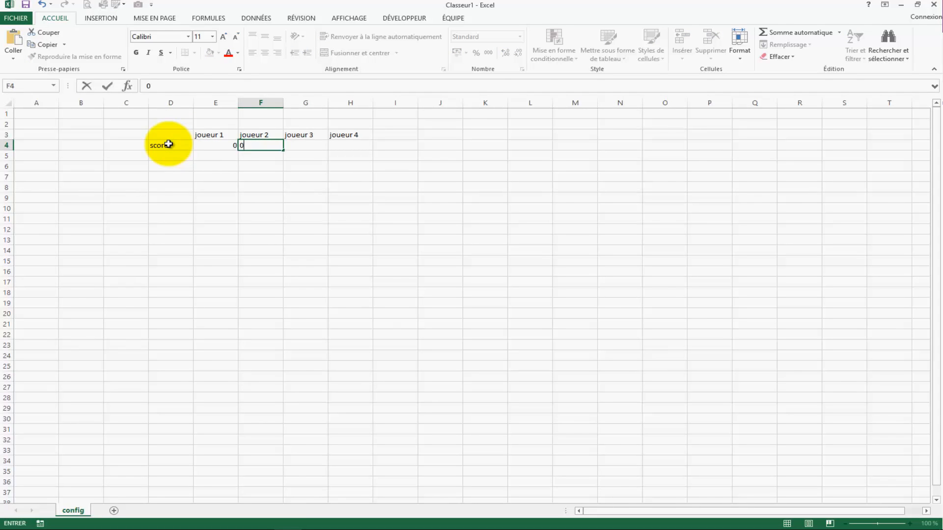
{"action": "key", "text": "Tab"}
{"action": "type", "text": "0"}
{"action": "key", "text": "Tab"}
{"action": "type", "text": "0"}
{"action": "left_click", "coordinate": [260, 261]}
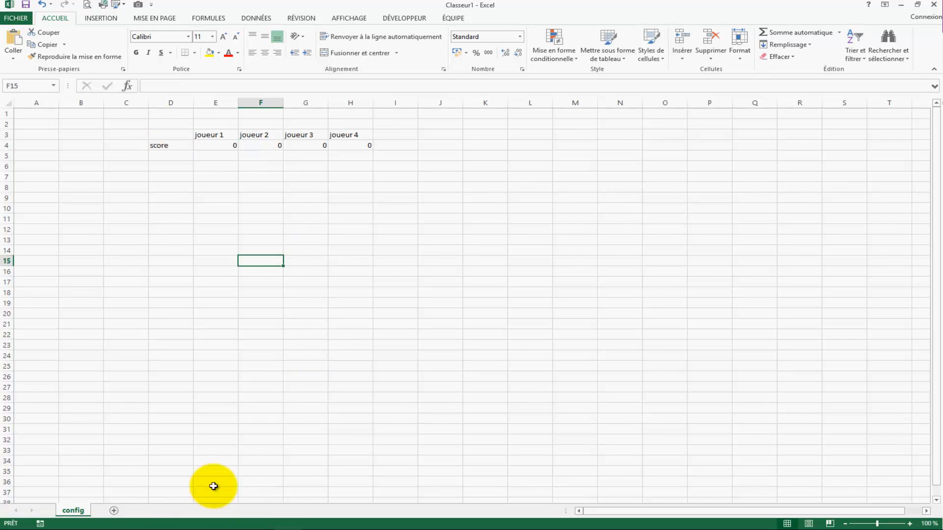
Step: Add a new worksheet and rename it playmat
{"action": "left_click", "coordinate": [114, 511]}
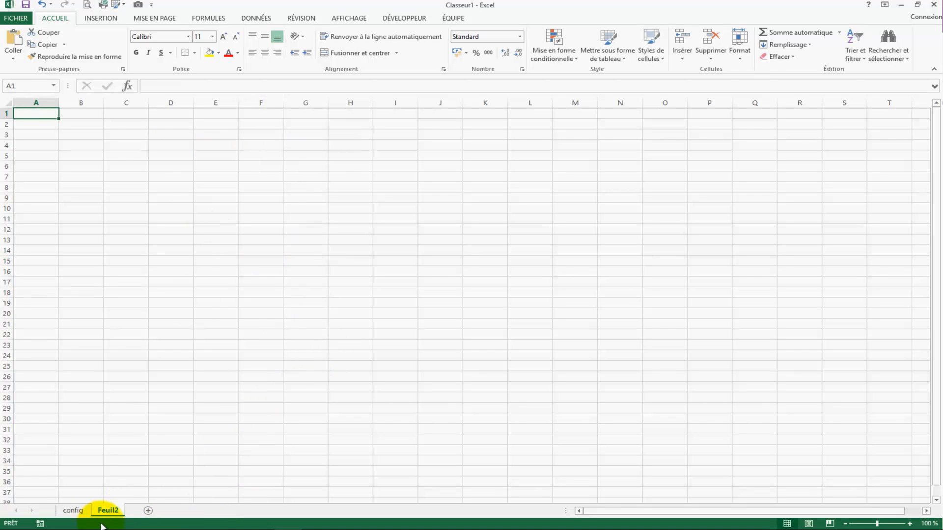
{"action": "right_click", "coordinate": [109, 511]}
{"action": "left_click", "coordinate": [179, 416]}
{"action": "type", "text": "playmat"}
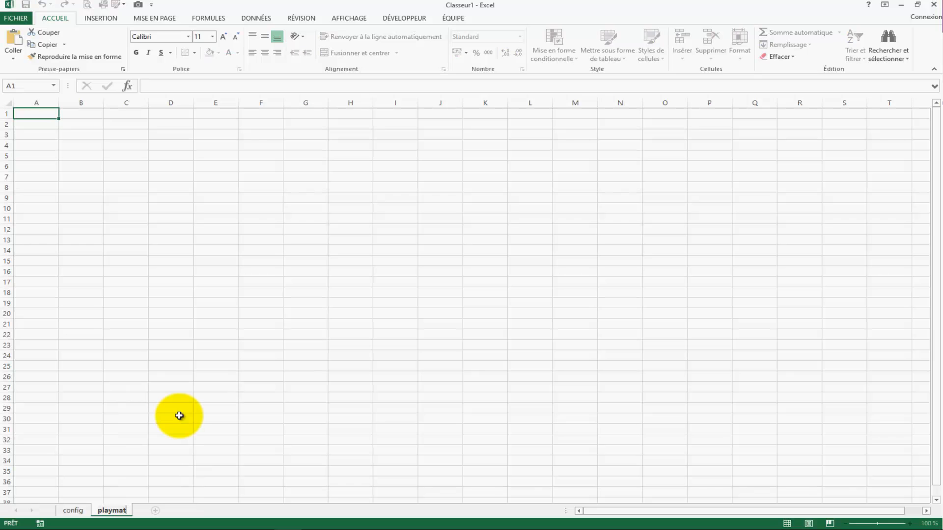
{"action": "left_click", "coordinate": [179, 416]}
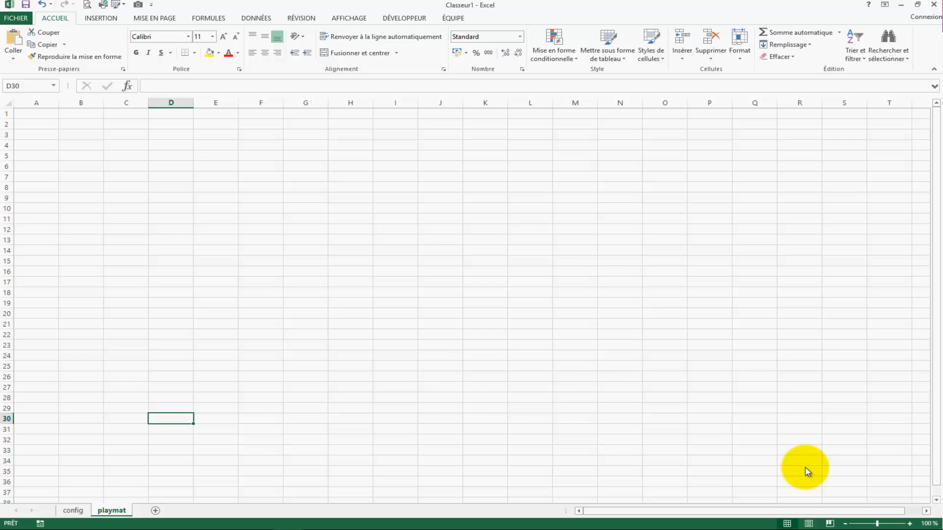
Step: Draw a rectangle about 4 cm high by 4.13 cm wide over F12:H19, with one about 1.85 by 2.57 cm centred directly beneath it
{"action": "left_click", "coordinate": [437, 313]}
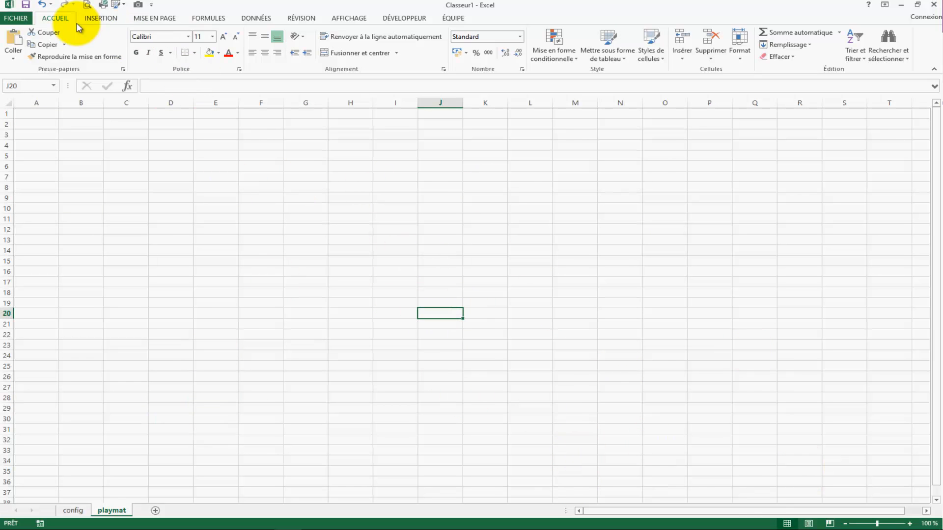
{"action": "left_click", "coordinate": [101, 18]}
{"action": "left_click", "coordinate": [190, 47]}
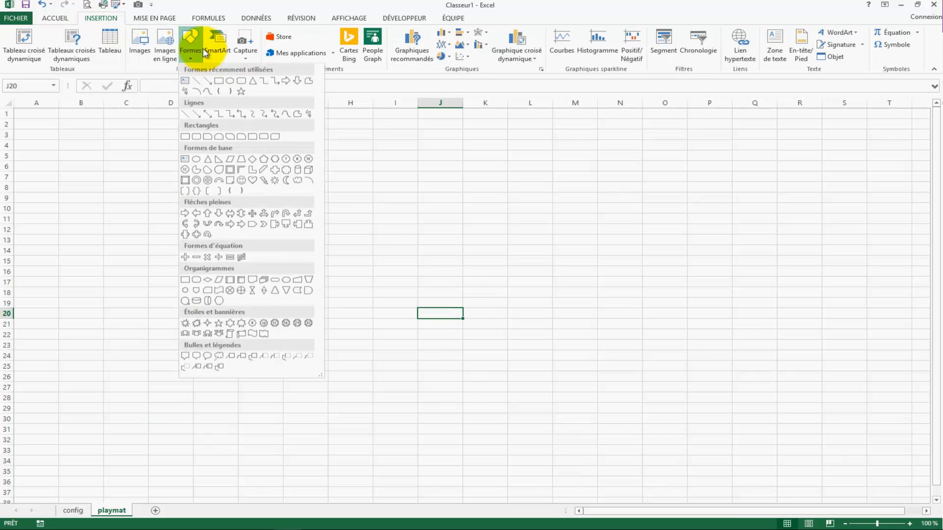
{"action": "left_click", "coordinate": [220, 83]}
{"action": "left_click_drag", "start_coordinate": [248, 226], "coordinate": [336, 305]}
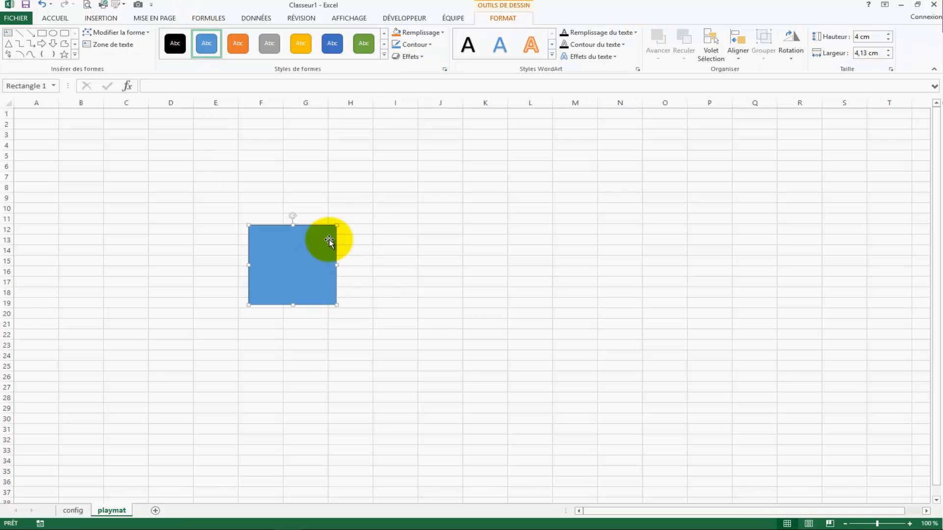
{"action": "left_click", "coordinate": [45, 35]}
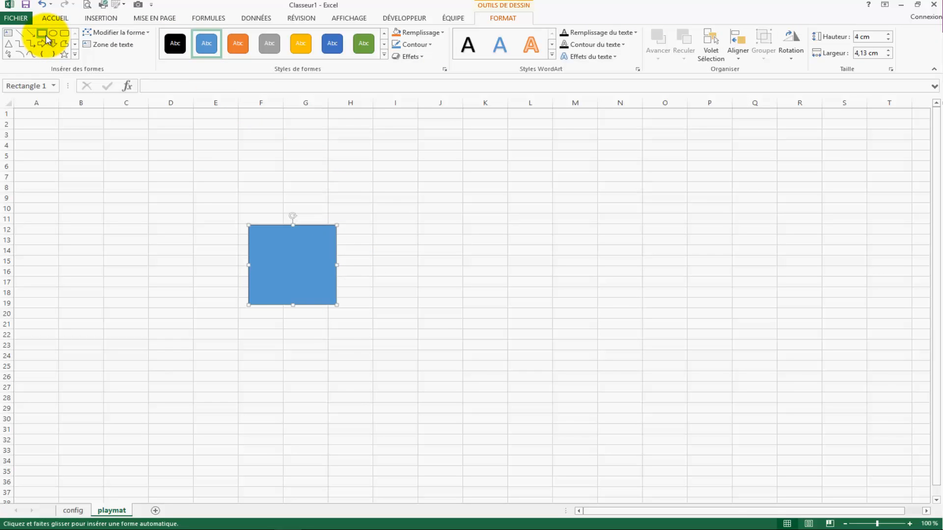
{"action": "mouse_move", "coordinate": [235, 314]}
{"action": "left_mouse_down"}
{"action": "mouse_move", "coordinate": [296, 330]}
{"action": "mouse_move", "coordinate": [290, 352]}
{"action": "mouse_move", "coordinate": [302, 327]}
{"action": "left_mouse_up"}
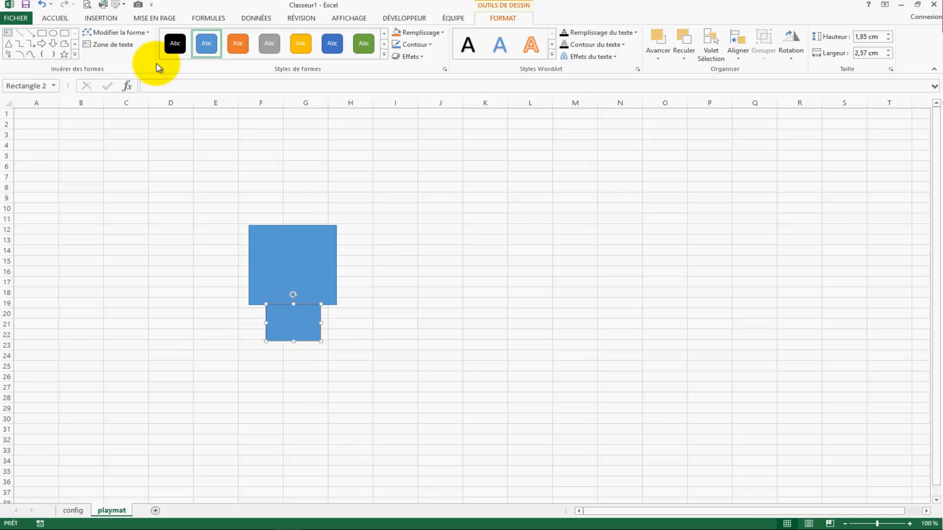
Step: Add a wide rectangle on top of the large one, resized to about 1.32 cm high by 6.85 cm wide and centred
{"action": "left_click", "coordinate": [41, 32]}
{"action": "mouse_move", "coordinate": [137, 159]}
{"action": "left_mouse_down"}
{"action": "mouse_move", "coordinate": [244, 194]}
{"action": "mouse_move", "coordinate": [348, 196]}
{"action": "left_mouse_up"}
{"action": "left_click_drag", "start_coordinate": [294, 175], "coordinate": [352, 205]}
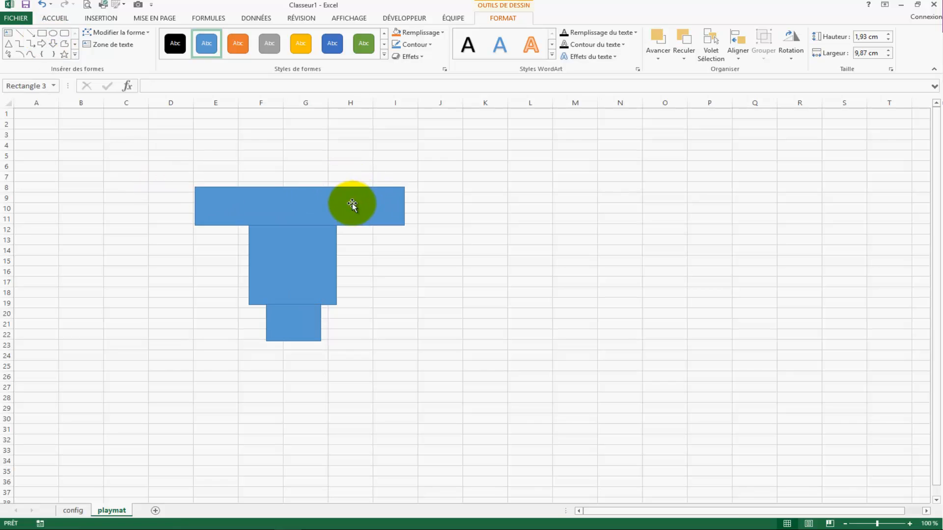
{"action": "left_click_drag", "start_coordinate": [404, 188], "coordinate": [341, 195]}
{"action": "mouse_move", "coordinate": [300, 205]}
{"action": "left_mouse_down"}
{"action": "mouse_move", "coordinate": [337, 204]}
{"action": "mouse_move", "coordinate": [293, 200]}
{"action": "left_mouse_up"}
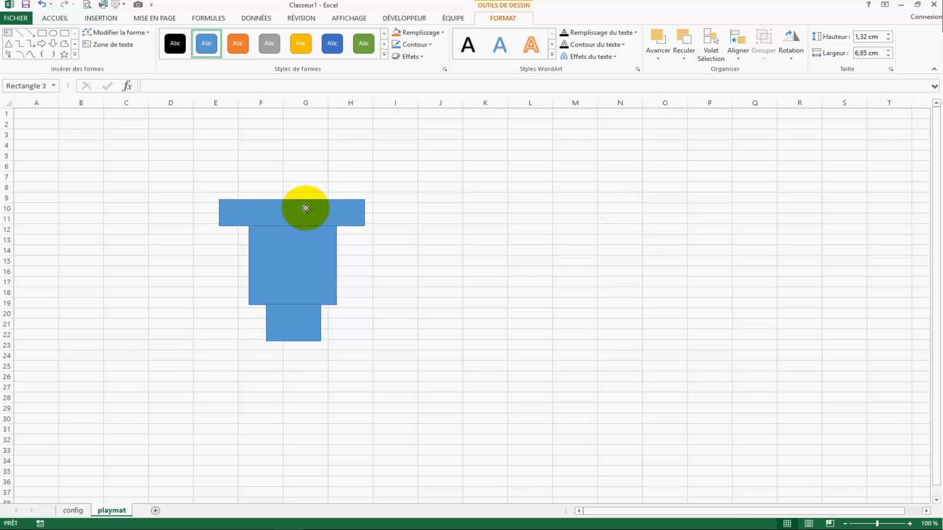
Step: Link the text of the wide rectangle on top to cell E3 of the config sheet
{"action": "left_click", "coordinate": [515, 302]}
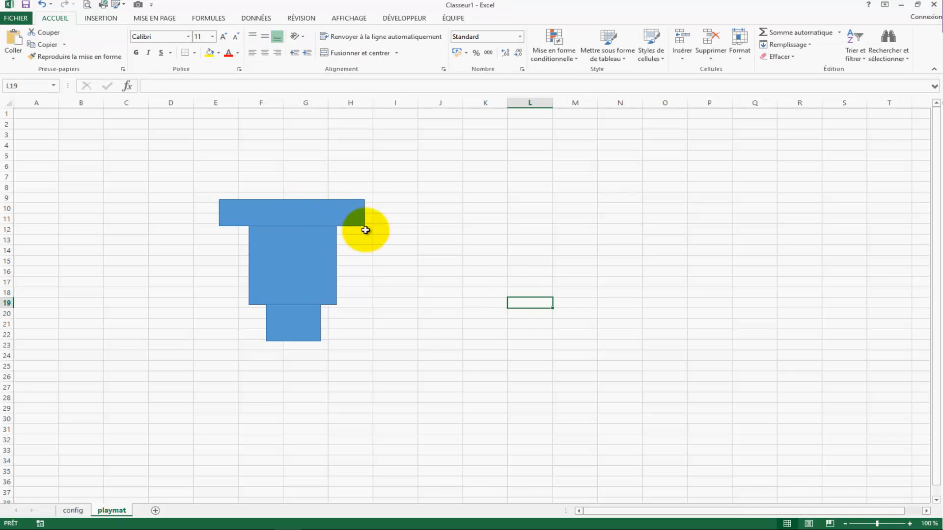
{"action": "left_click", "coordinate": [328, 223]}
{"action": "left_click", "coordinate": [164, 86]}
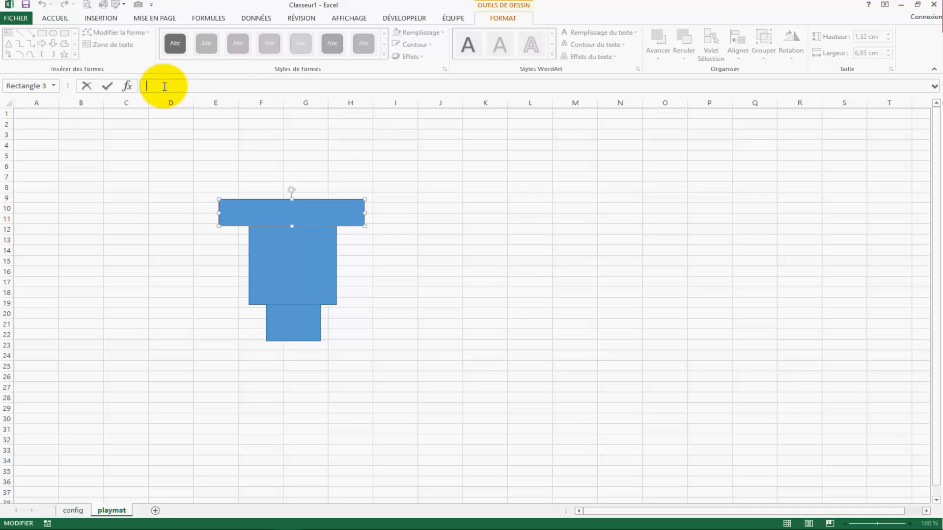
{"action": "type", "text": "="}
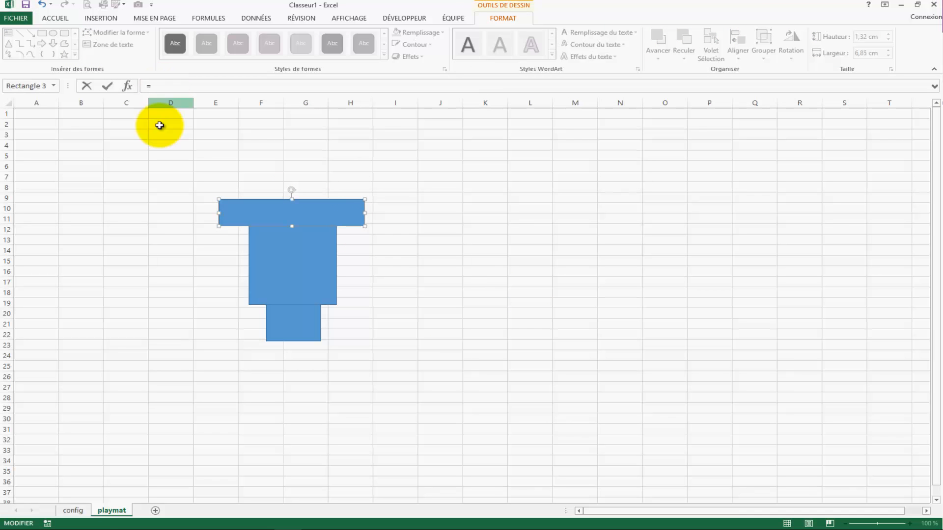
{"action": "left_click", "coordinate": [72, 510]}
{"action": "left_click", "coordinate": [221, 134]}
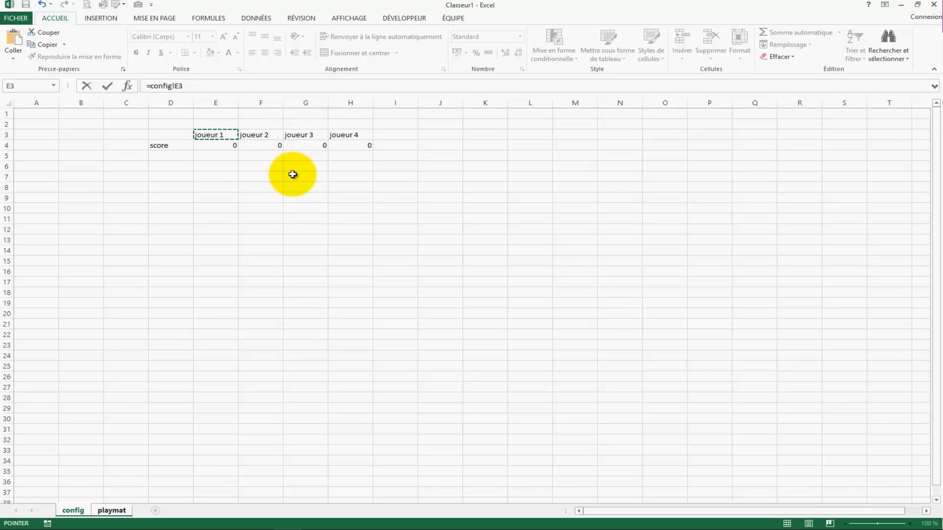
{"action": "key", "text": "Return"}
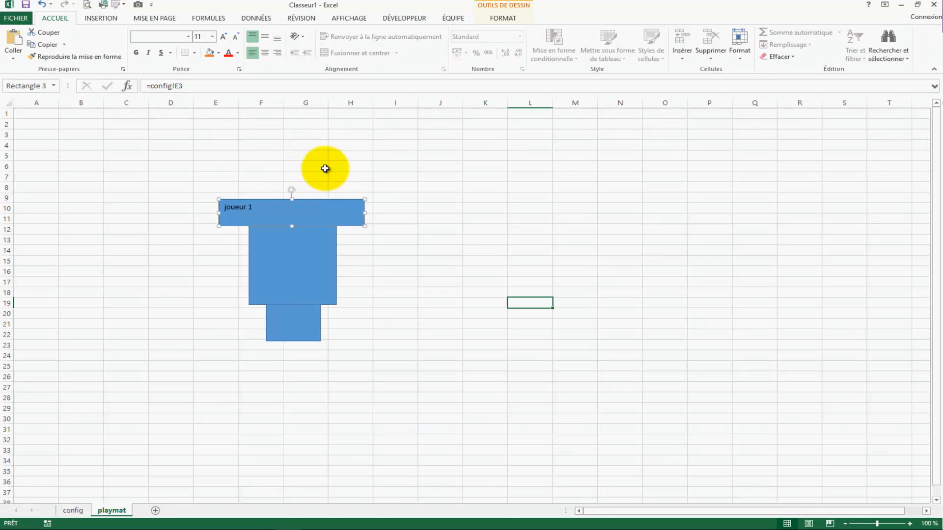
Step: Centre the wide rectangle's text horizontally and vertically and set its font size to 14
{"action": "left_click", "coordinate": [329, 218]}
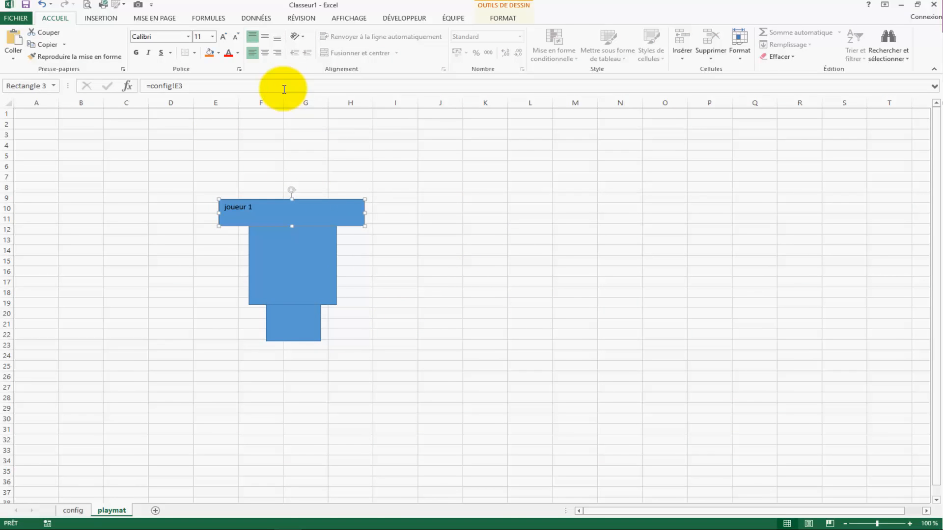
{"action": "left_click", "coordinate": [265, 36]}
{"action": "left_click", "coordinate": [264, 55]}
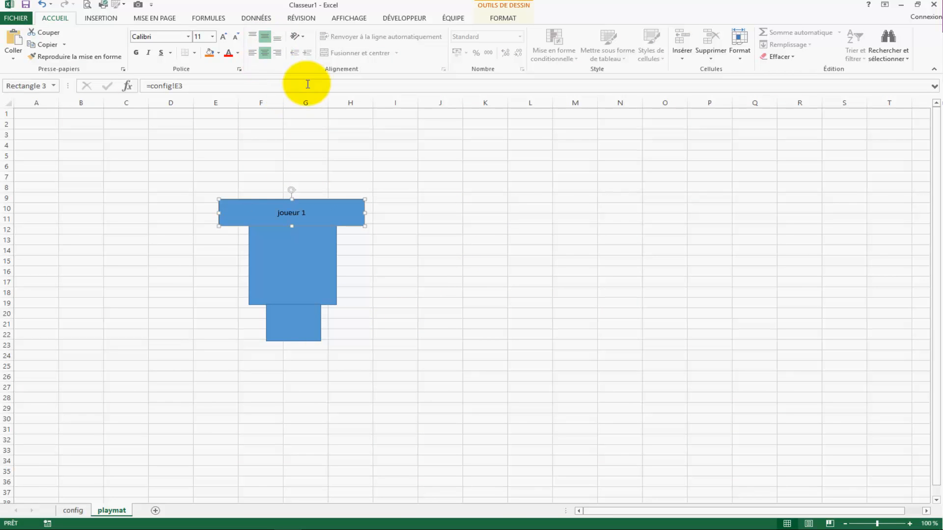
{"action": "left_click", "coordinate": [213, 37]}
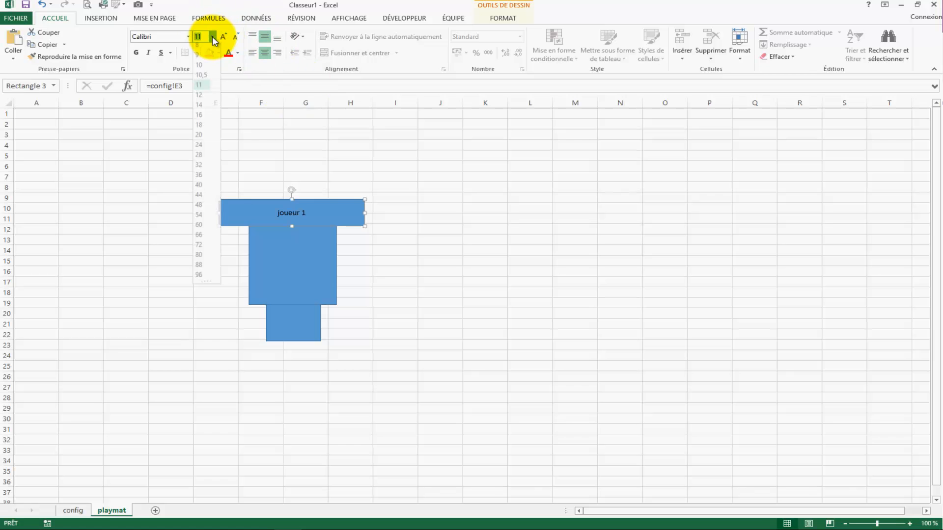
{"action": "left_click", "coordinate": [203, 107]}
{"action": "left_click_drag", "start_coordinate": [569, 269], "coordinate": [604, 281]}
{"action": "left_click", "coordinate": [309, 333]}
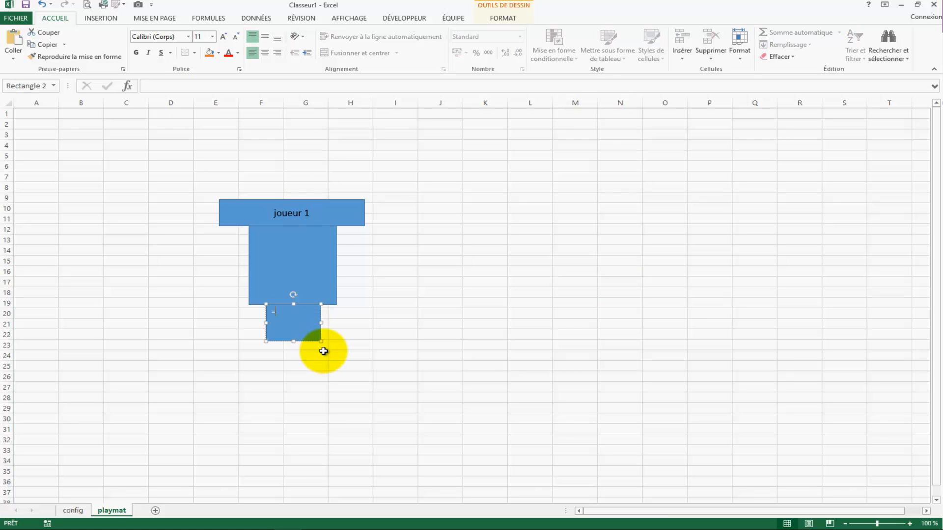
{"action": "left_click", "coordinate": [72, 511]}
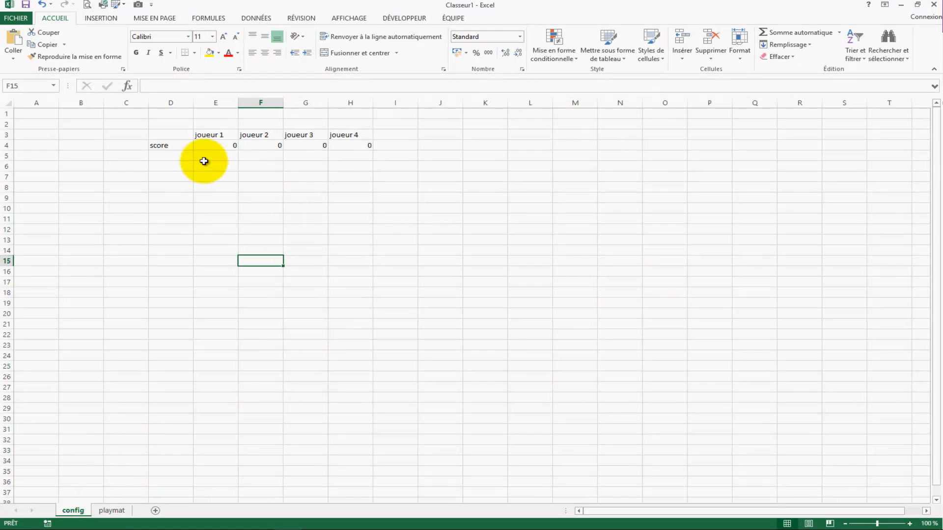
{"action": "left_click", "coordinate": [207, 146]}
{"action": "key", "text": "Return"}
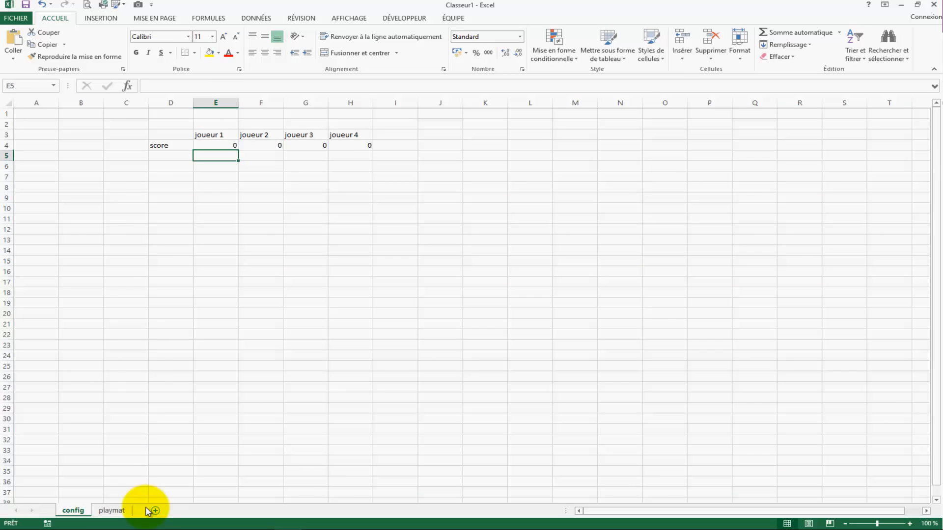
{"action": "left_click", "coordinate": [112, 511]}
{"action": "left_click", "coordinate": [444, 324]}
{"action": "left_click", "coordinate": [289, 325]}
{"action": "key", "text": "Delete"}
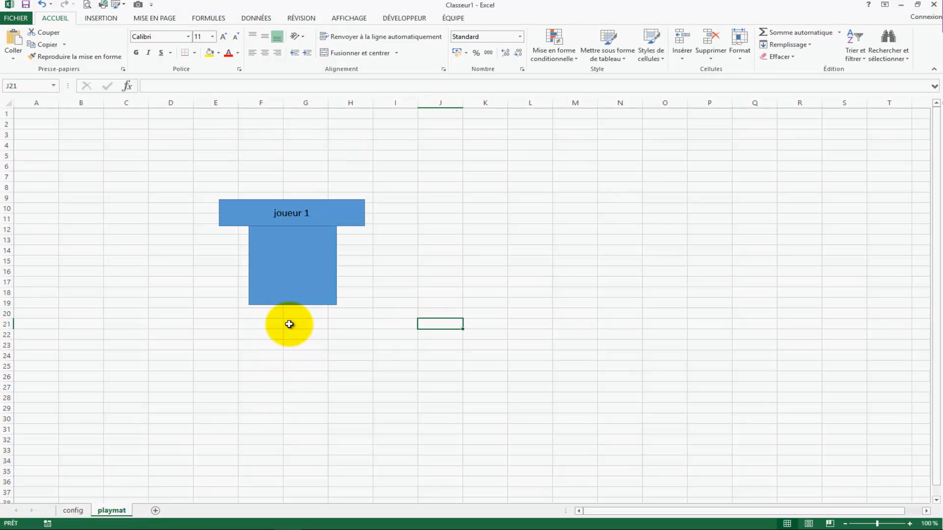
{"action": "key", "text": "ctrl+z"}
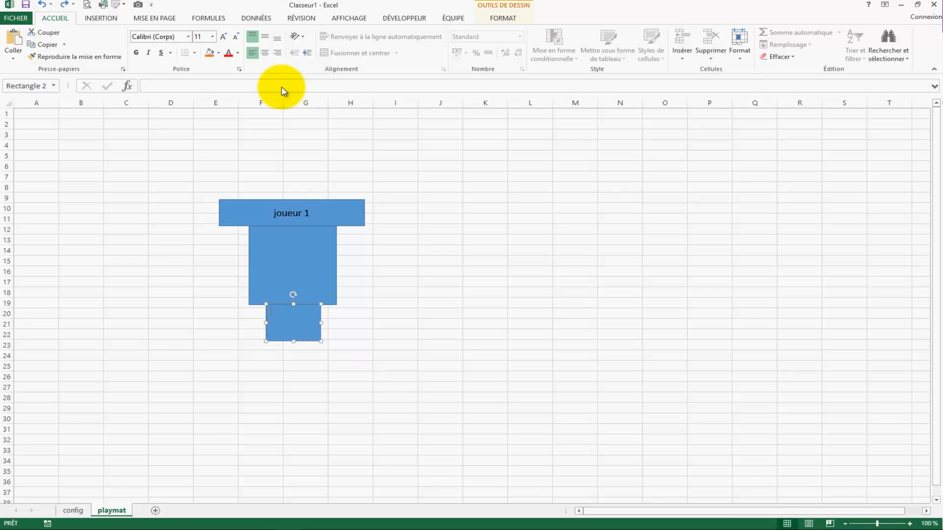
Step: Link the small lower rectangle's text to cell E4 of the config sheet and centre it horizontally and vertically
{"action": "left_click", "coordinate": [160, 86]}
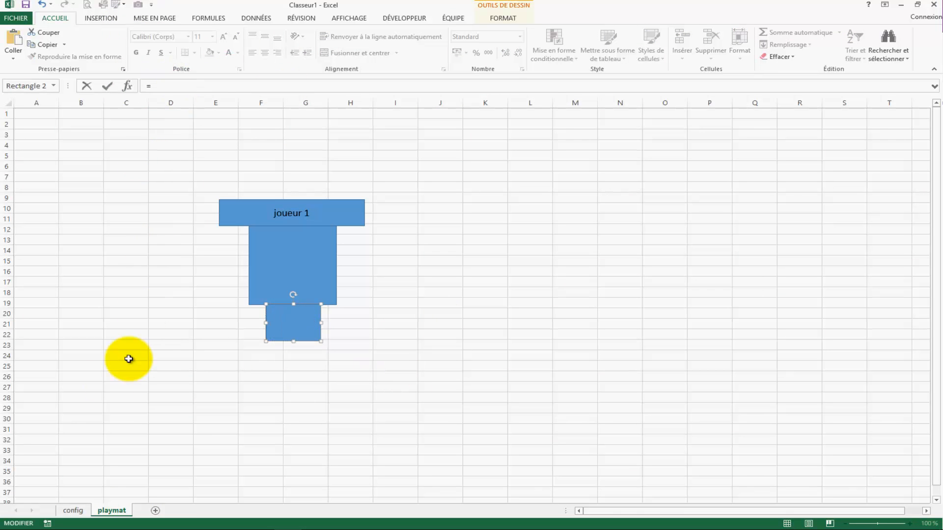
{"action": "left_click", "coordinate": [74, 510]}
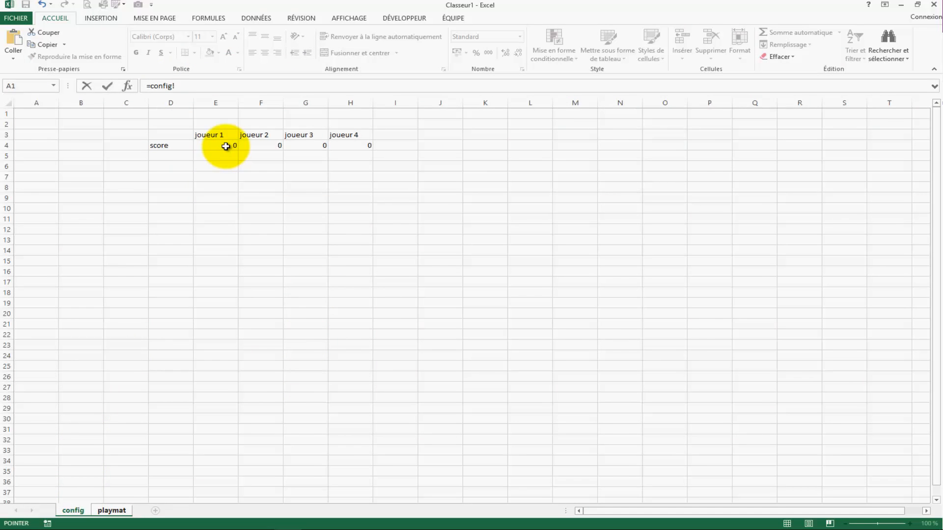
{"action": "key", "text": "Return"}
{"action": "left_click", "coordinate": [556, 313]}
{"action": "left_click", "coordinate": [296, 307]}
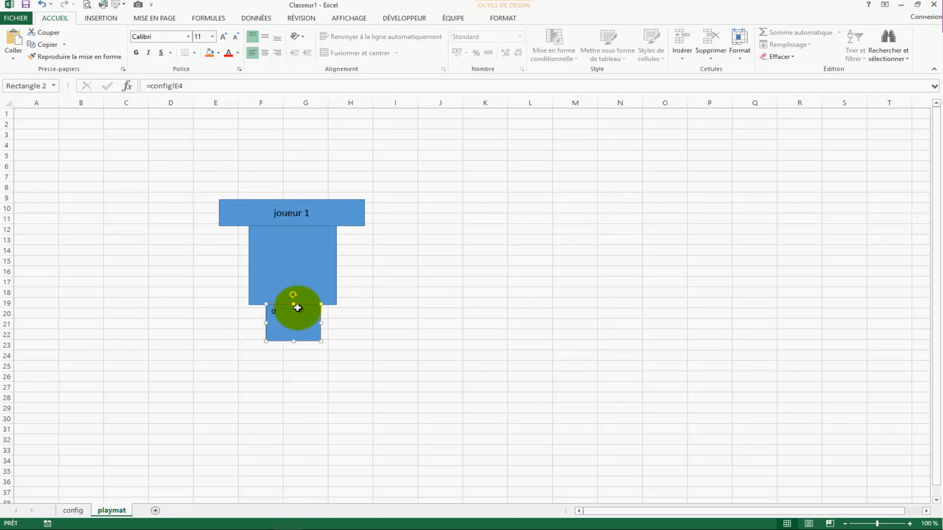
{"action": "left_click", "coordinate": [259, 39]}
{"action": "left_click", "coordinate": [260, 53]}
Step: Search Bing images for "coeur jeu de carte" and insert a plain red heart picture into the playmat sheet
{"action": "left_click", "coordinate": [314, 255]}
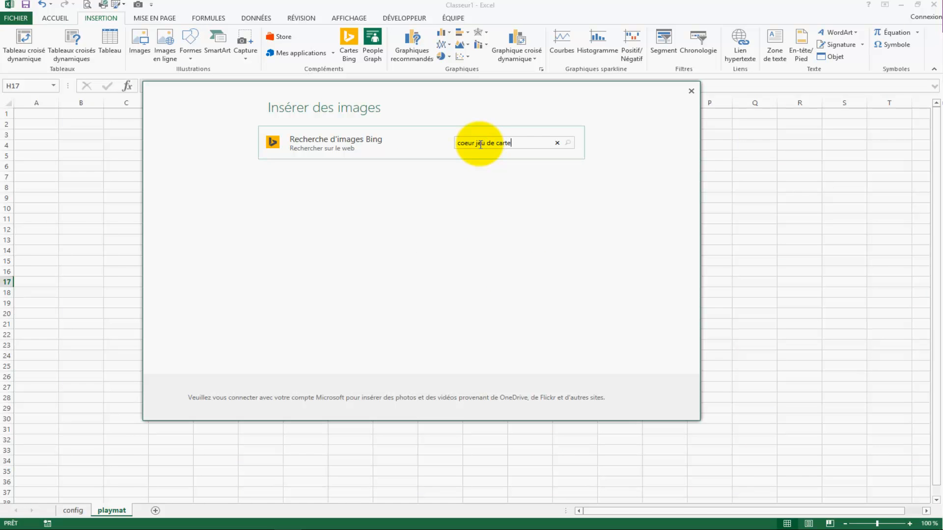
{"action": "key", "text": "Return"}
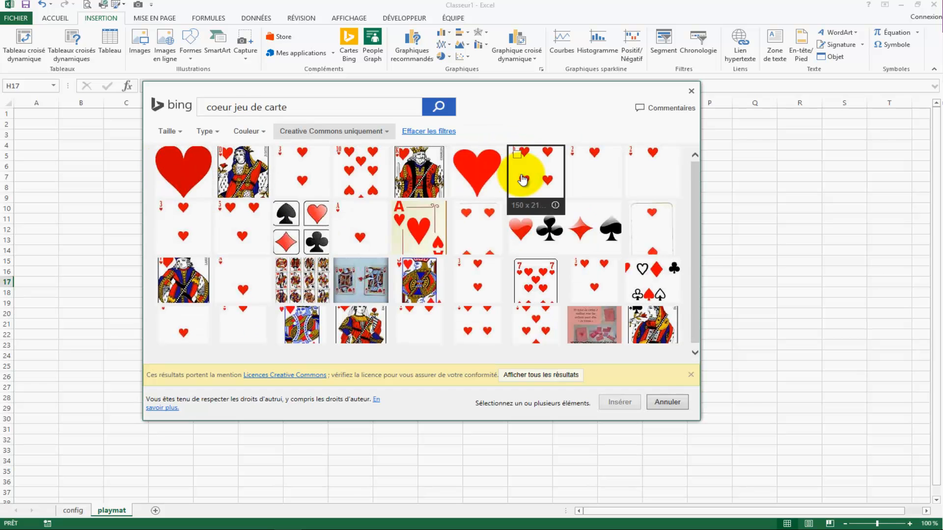
{"action": "left_click", "coordinate": [523, 180]}
{"action": "left_click", "coordinate": [616, 403]}
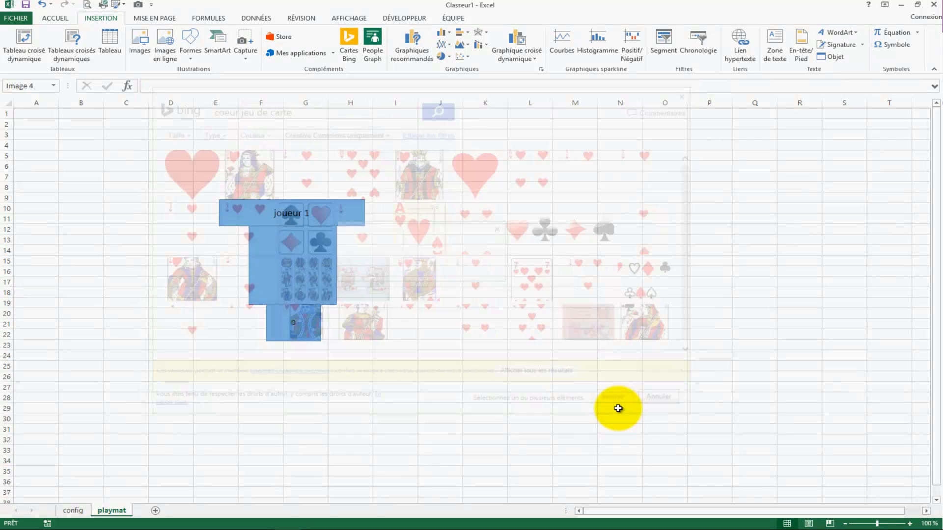
Step: Shrink the heart picture to about 3.65 cm high by 3.35 cm wide and centre it on the middle rectangle
{"action": "left_click_drag", "start_coordinate": [346, 316], "coordinate": [291, 274]}
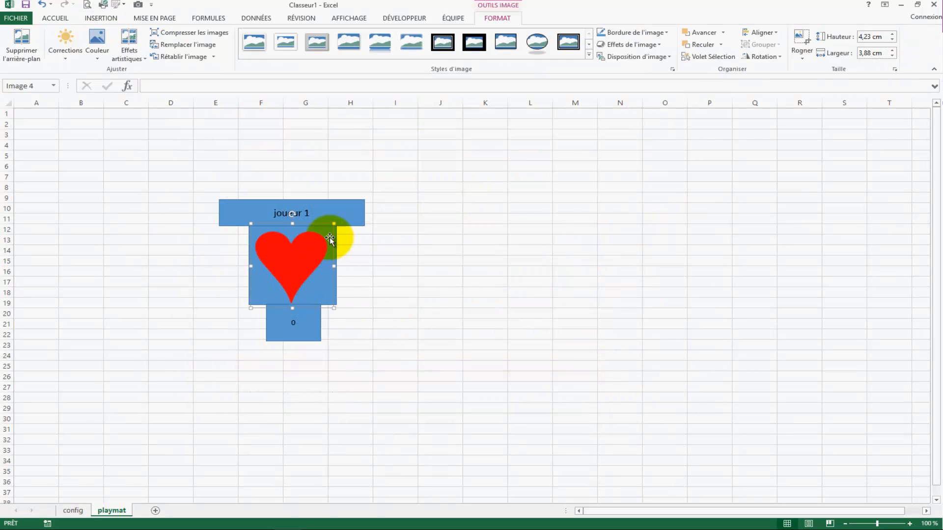
{"action": "mouse_move", "coordinate": [334, 225]}
{"action": "left_mouse_down"}
{"action": "mouse_move", "coordinate": [301, 252]}
{"action": "mouse_move", "coordinate": [322, 235]}
{"action": "left_mouse_up"}
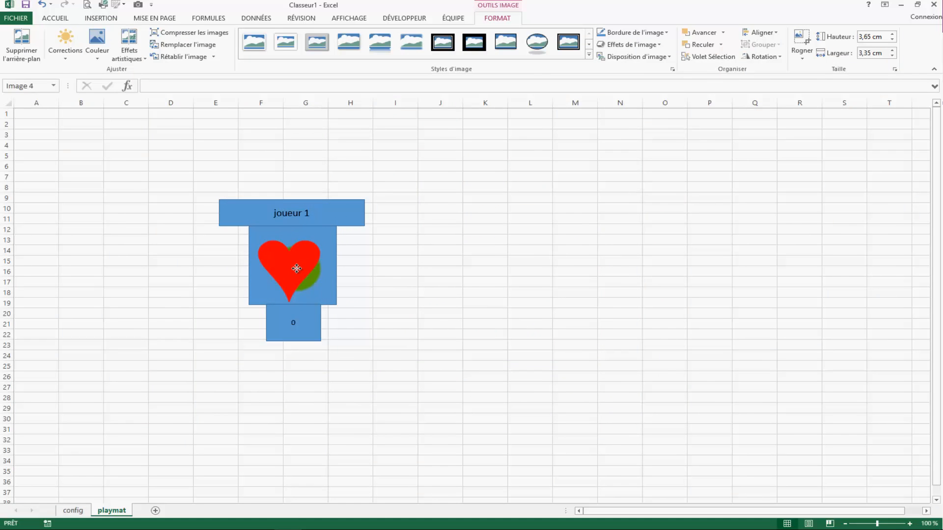
{"action": "key", "text": "Escape"}
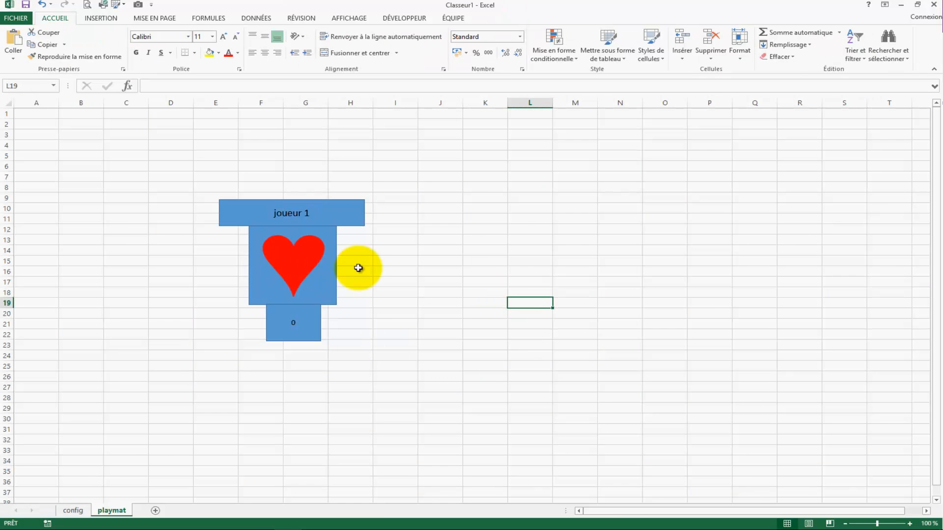
Step: Group the three rectangles and the heart picture into one object
{"action": "left_click", "coordinate": [361, 217]}
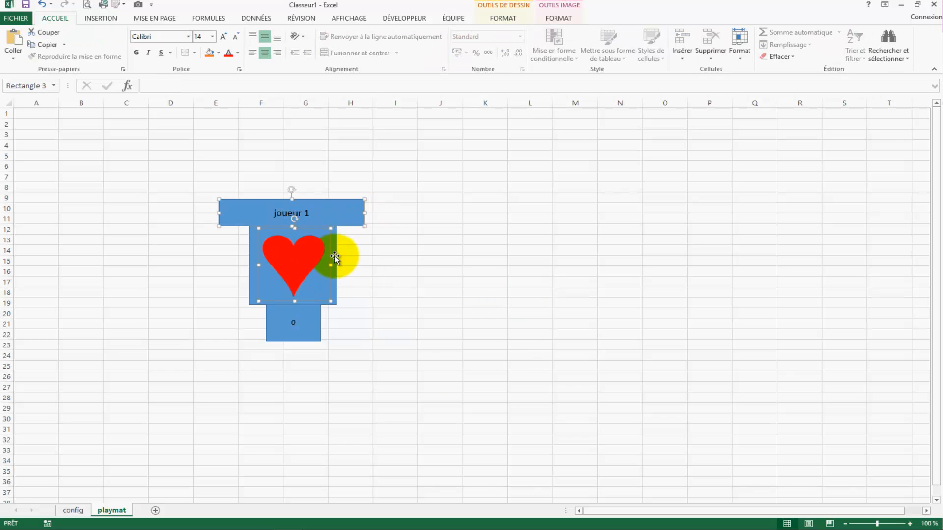
{"action": "left_click", "coordinate": [334, 255], "text": "ctrl"}
{"action": "left_click", "coordinate": [311, 332], "text": "ctrl"}
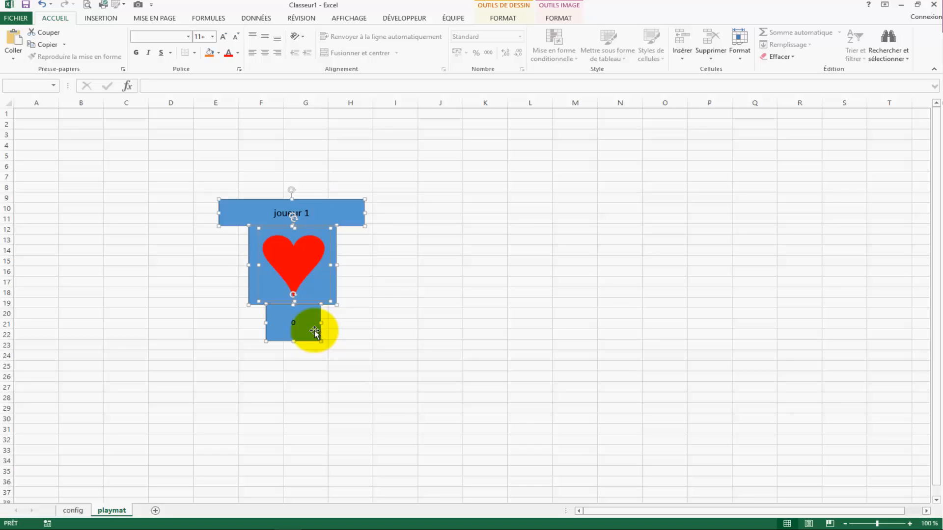
{"action": "right_click", "coordinate": [302, 332]}
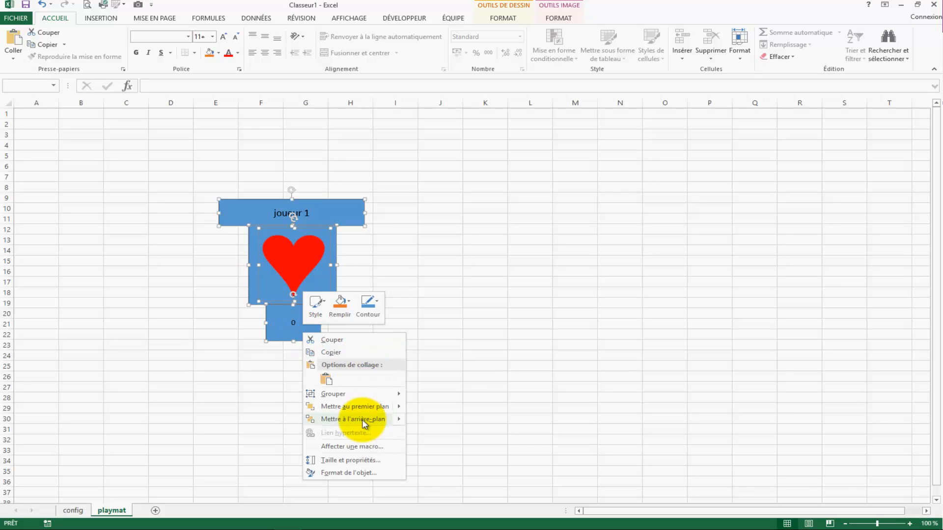
{"action": "left_click", "coordinate": [427, 394]}
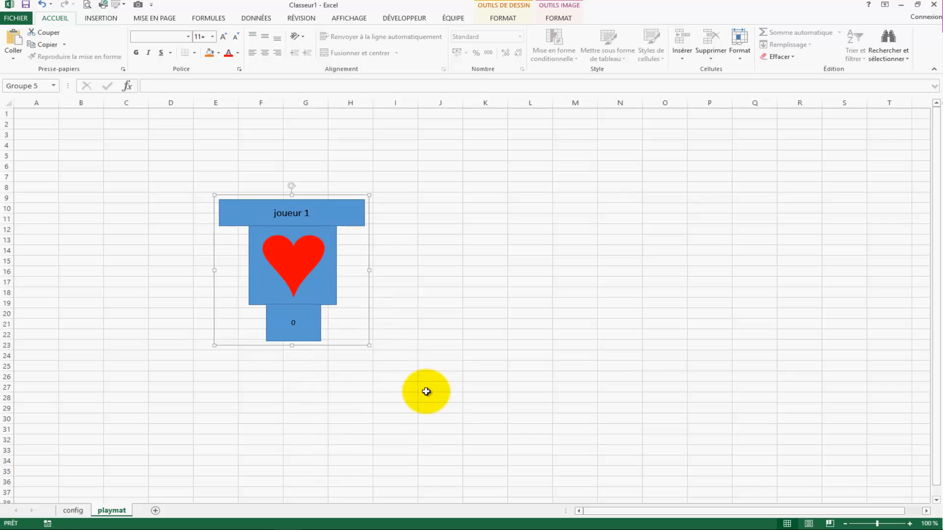
{"action": "left_click", "coordinate": [432, 377]}
Step: Move the grouped player block up and to the left so it covers about D2:G15
{"action": "left_click", "coordinate": [335, 251]}
{"action": "left_click_drag", "start_coordinate": [335, 250], "coordinate": [263, 169]}
{"action": "left_click", "coordinate": [599, 284]}
{"action": "left_click", "coordinate": [515, 236]}
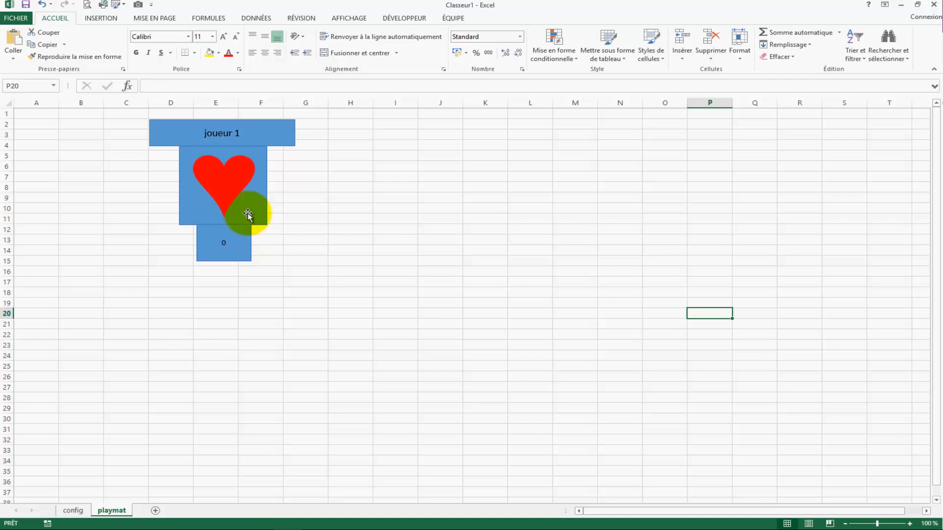
Step: Copy the grouped player block and paste three copies of it starting at cell J17
{"action": "left_click", "coordinate": [250, 216]}
{"action": "left_click", "coordinate": [463, 287]}
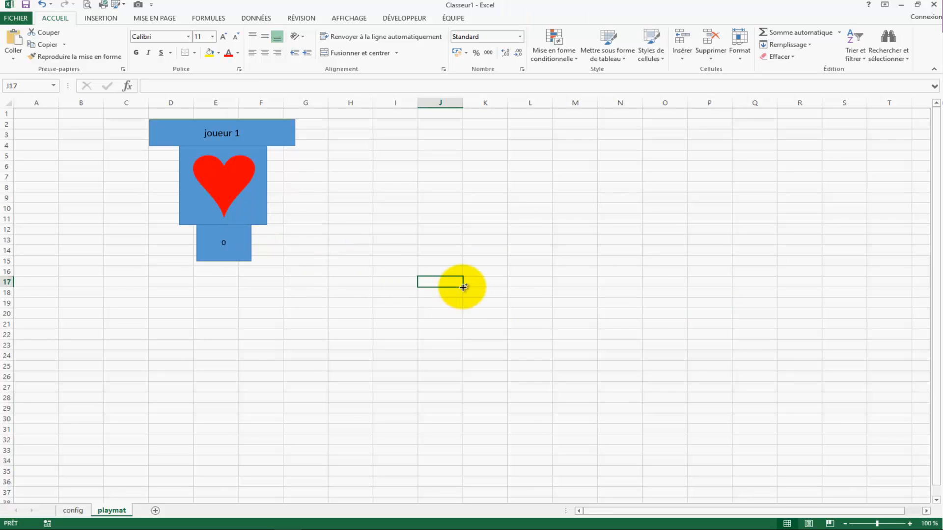
{"action": "key", "text": "ctrl+v"}
{"action": "key", "text": "ctrl+v"}
{"action": "key", "text": "ctrl+v"}
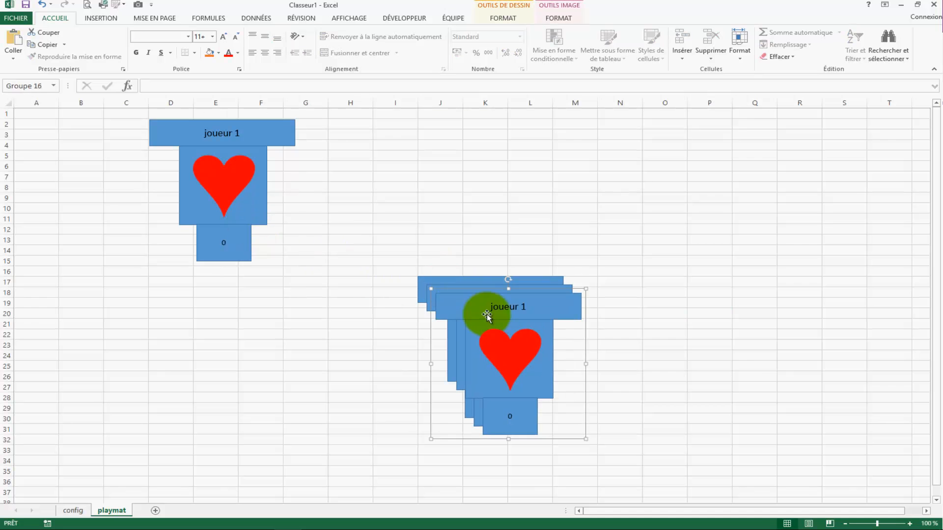
Step: Arrange the three pasted blocks in a row beside the original, starting around columns G, K and O
{"action": "left_click_drag", "start_coordinate": [488, 311], "coordinate": [734, 189]}
{"action": "left_click_drag", "start_coordinate": [488, 326], "coordinate": [385, 157]}
{"action": "left_click_drag", "start_coordinate": [670, 351], "coordinate": [578, 154]}
{"action": "left_click_drag", "start_coordinate": [734, 234], "coordinate": [700, 204]}
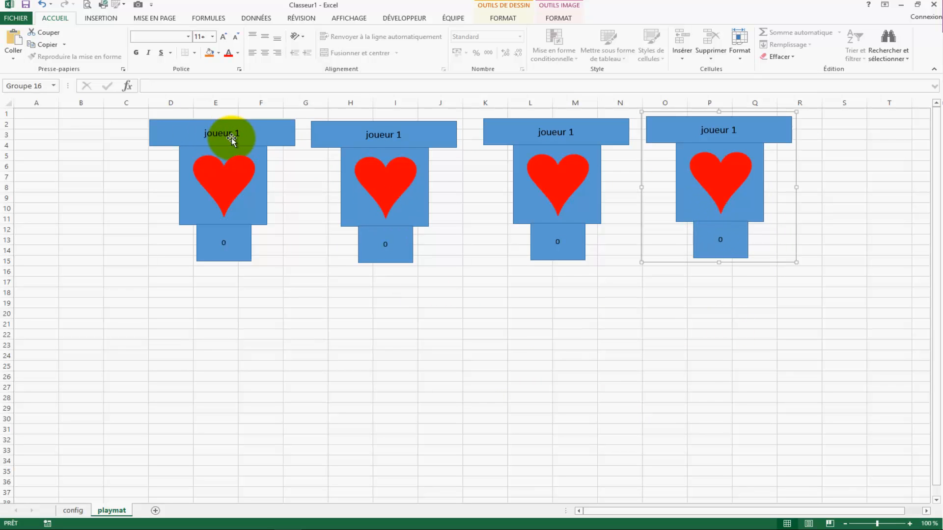
Step: Change the link of the second block's wide top rectangle to cell F3 of the config sheet
{"action": "left_click", "coordinate": [385, 139]}
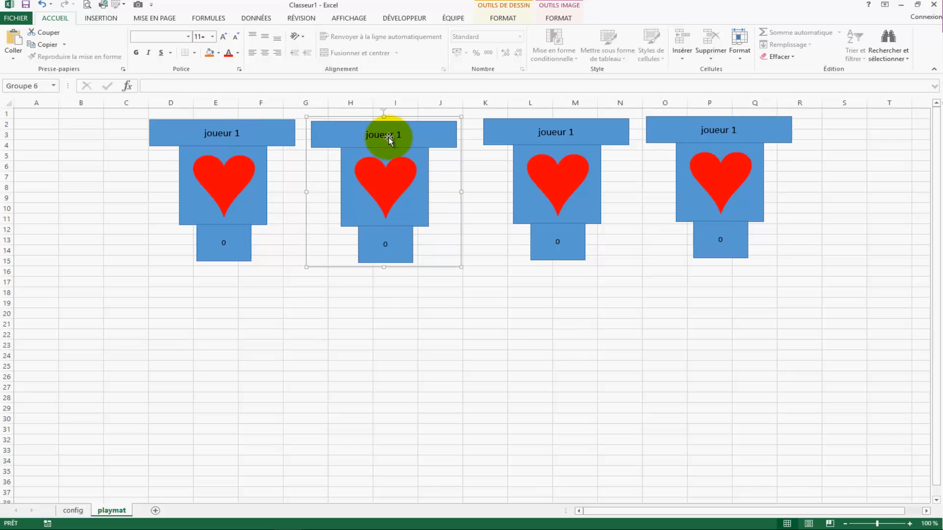
{"action": "double_click", "coordinate": [433, 135]}
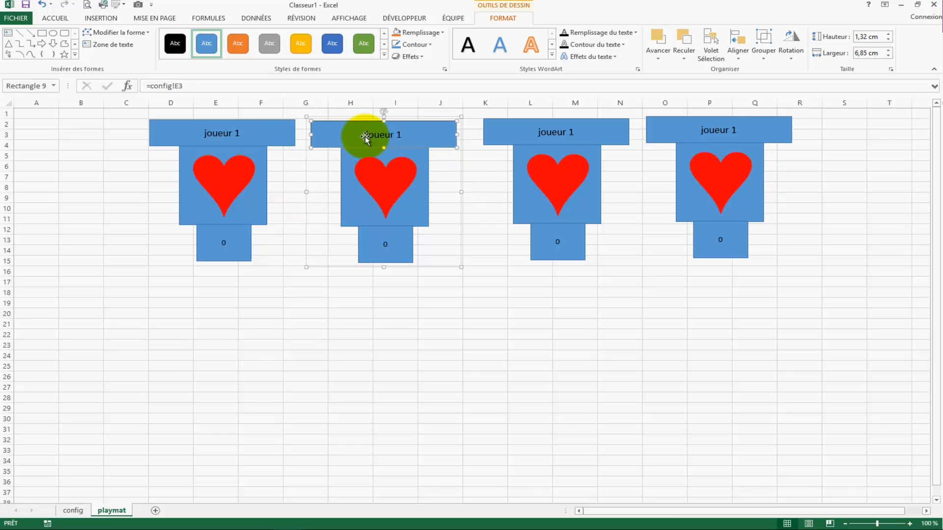
{"action": "left_click", "coordinate": [200, 88]}
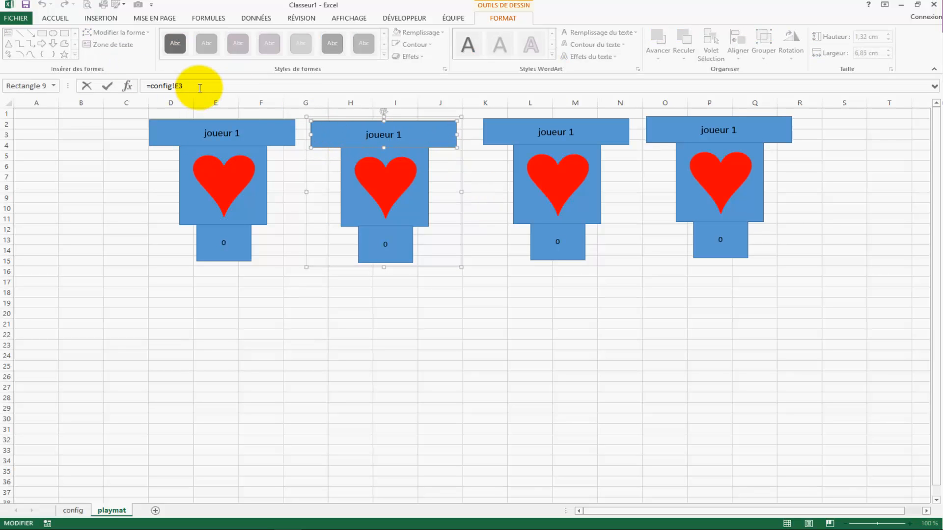
{"action": "key", "text": "BackSpace"}
{"action": "key", "text": "BackSpace"}
{"action": "key", "text": "BackSpace"}
{"action": "key", "text": "BackSpace"}
{"action": "key", "text": "BackSpace"}
{"action": "key", "text": "BackSpace"}
{"action": "key", "text": "BackSpace"}
{"action": "left_click", "coordinate": [74, 510]}
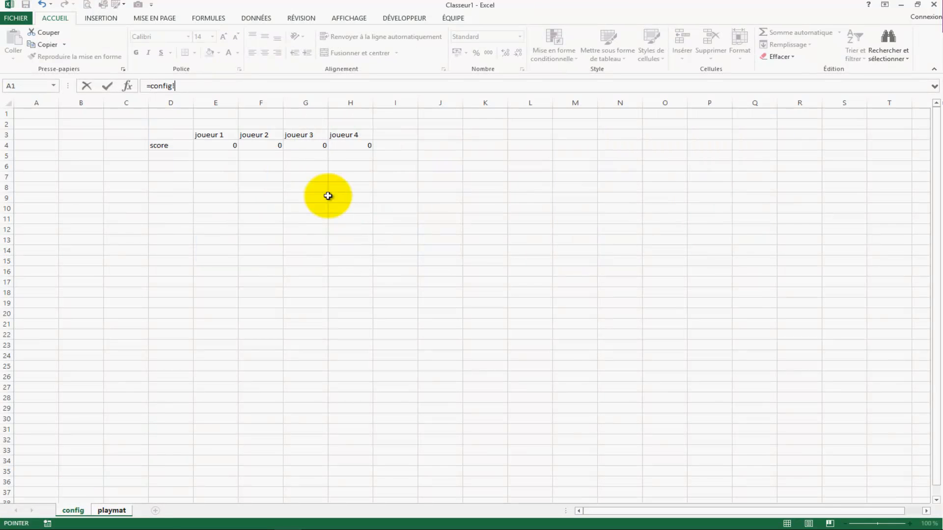
{"action": "key", "text": "Return"}
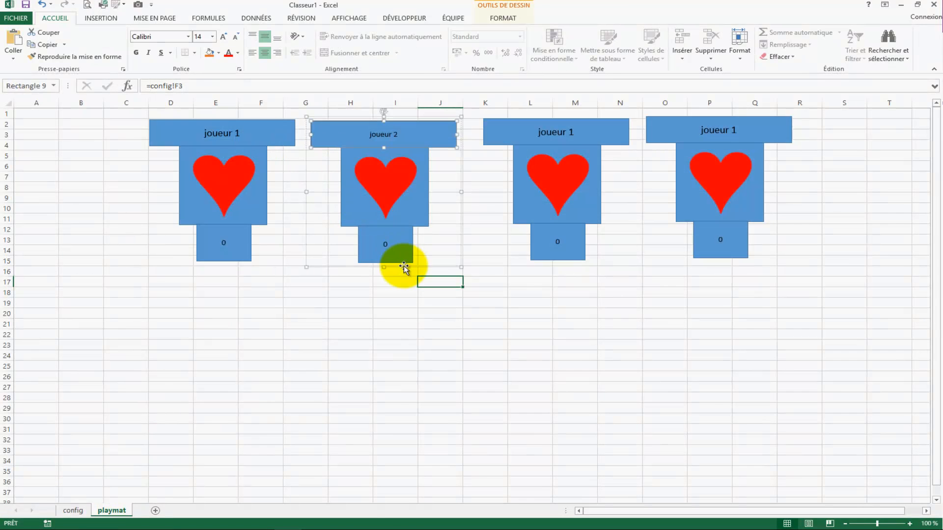
Step: Change the link of the second block's bottom score rectangle to cell F4 of the config sheet
{"action": "double_click", "coordinate": [388, 245]}
{"action": "left_click_drag", "start_coordinate": [205, 88], "coordinate": [143, 85]}
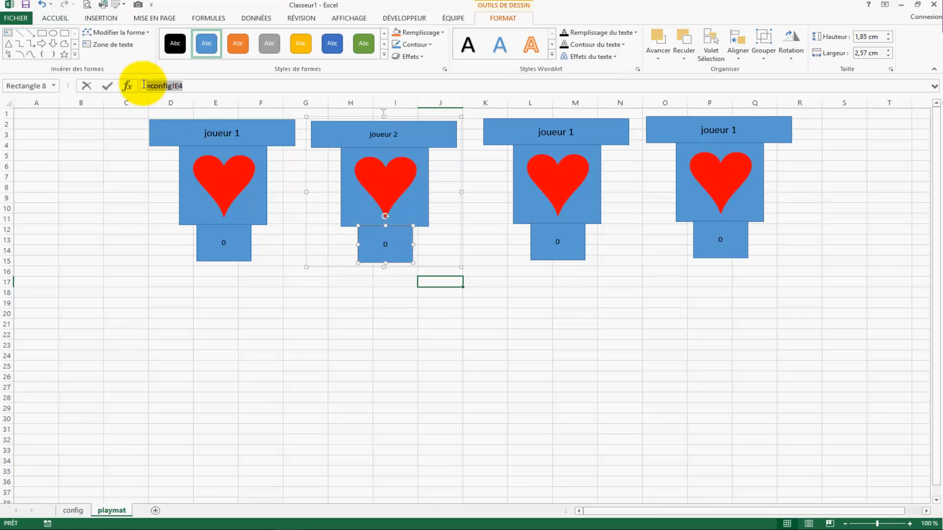
{"action": "left_click", "coordinate": [82, 508]}
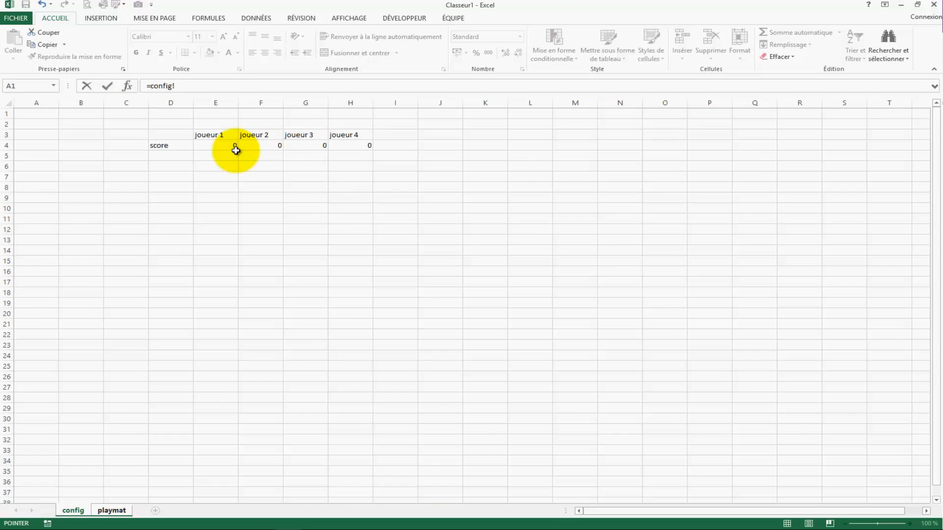
{"action": "key", "text": "Return"}
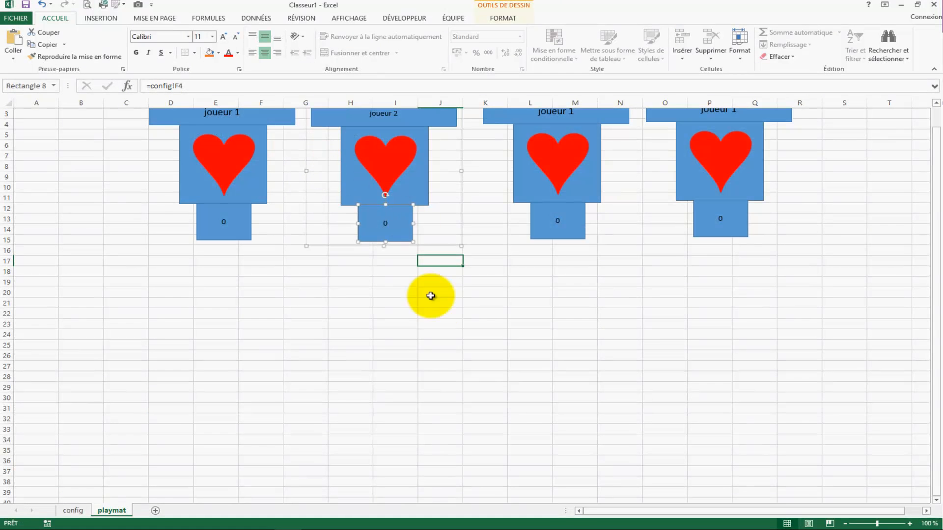
{"action": "left_click", "coordinate": [435, 313]}
{"action": "scroll", "coordinate": [511, 204], "scroll_direction": "up", "scroll_amount": 1}
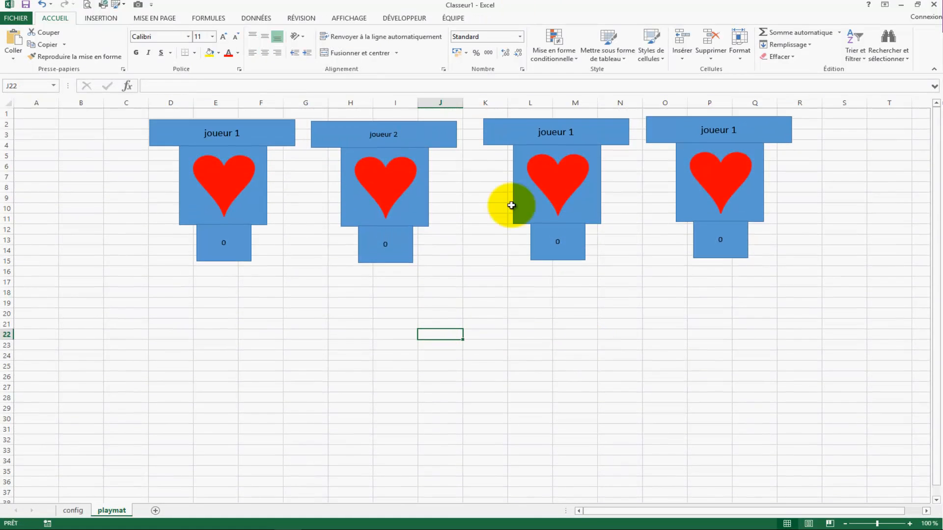
Step: Change the link of the third block's wide top rectangle to cell G3 of the config sheet
{"action": "left_click", "coordinate": [583, 131]}
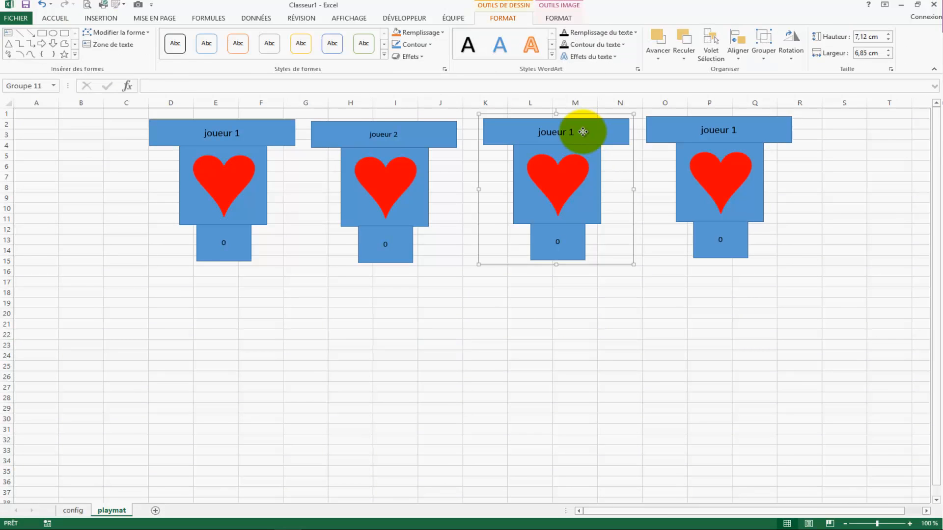
{"action": "left_click", "coordinate": [195, 86]}
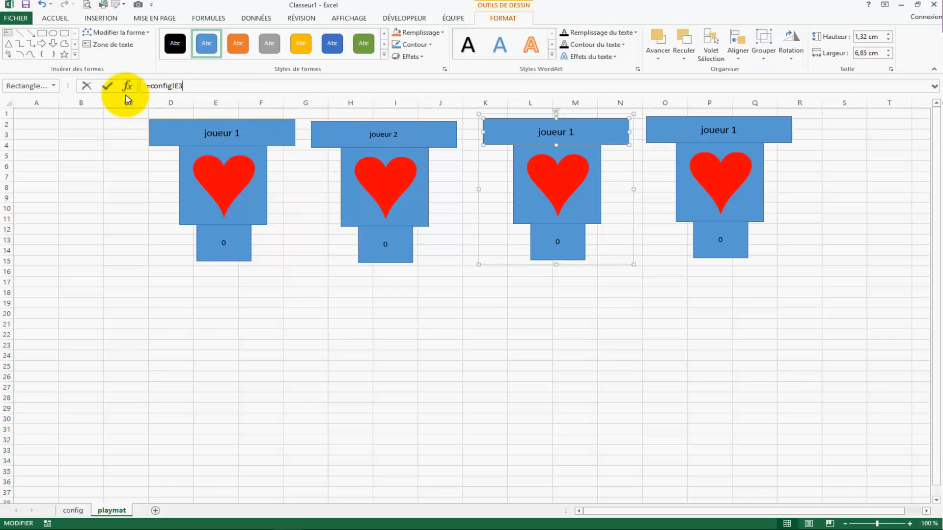
{"action": "key", "text": "BackSpace"}
{"action": "key", "text": "BackSpace"}
{"action": "key", "text": "BackSpace"}
{"action": "key", "text": "BackSpace"}
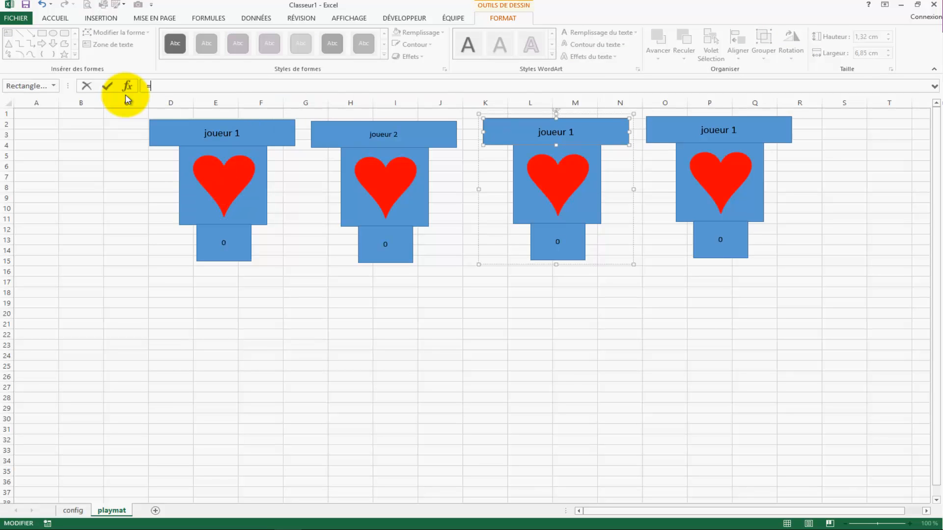
{"action": "left_click", "coordinate": [72, 511]}
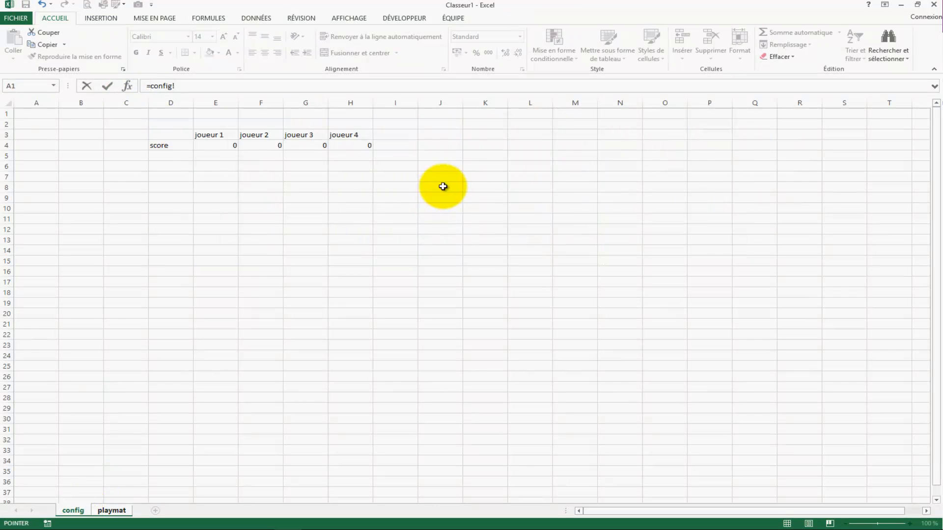
{"action": "key", "text": "Return"}
Step: Link the third block's bottom score rectangle to cell G4 of the config sheet
{"action": "left_click", "coordinate": [543, 238]}
{"action": "left_click_drag", "start_coordinate": [189, 88], "coordinate": [126, 88]}
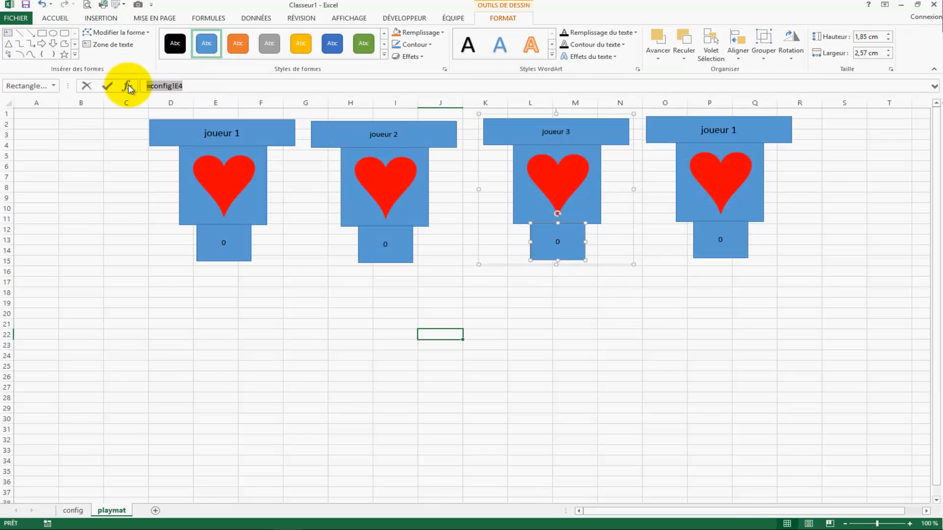
{"action": "type", "text": "="}
{"action": "left_click", "coordinate": [73, 511]}
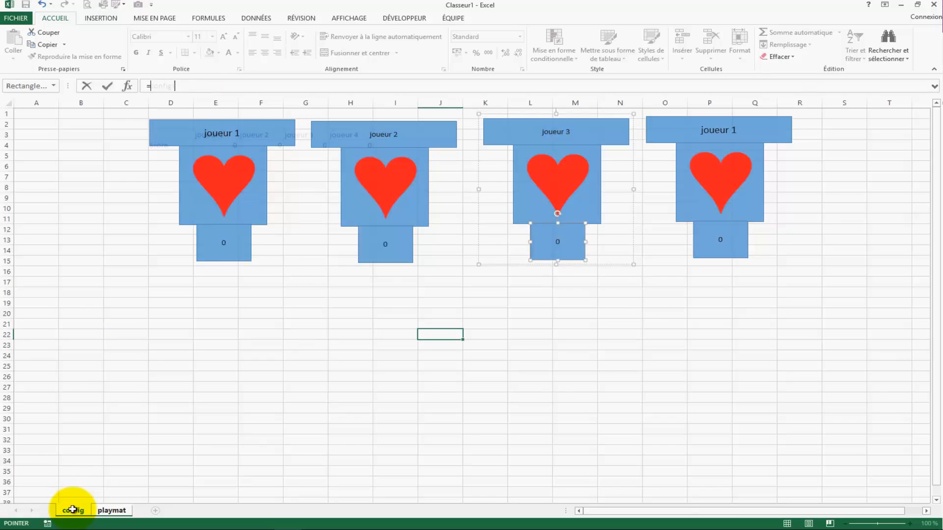
{"action": "key", "text": "Return"}
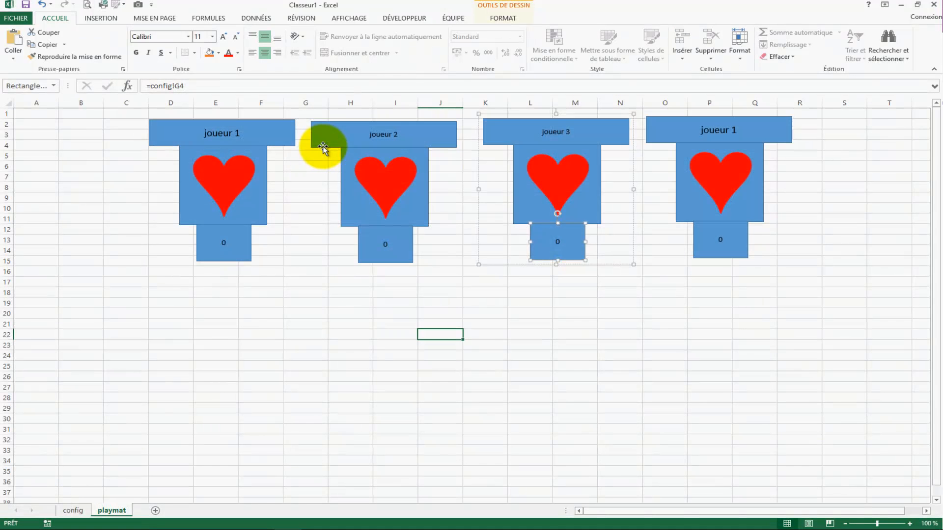
Step: Change the link of the fourth block's wide top rectangle to cell H3 of the config sheet
{"action": "left_click", "coordinate": [729, 139]}
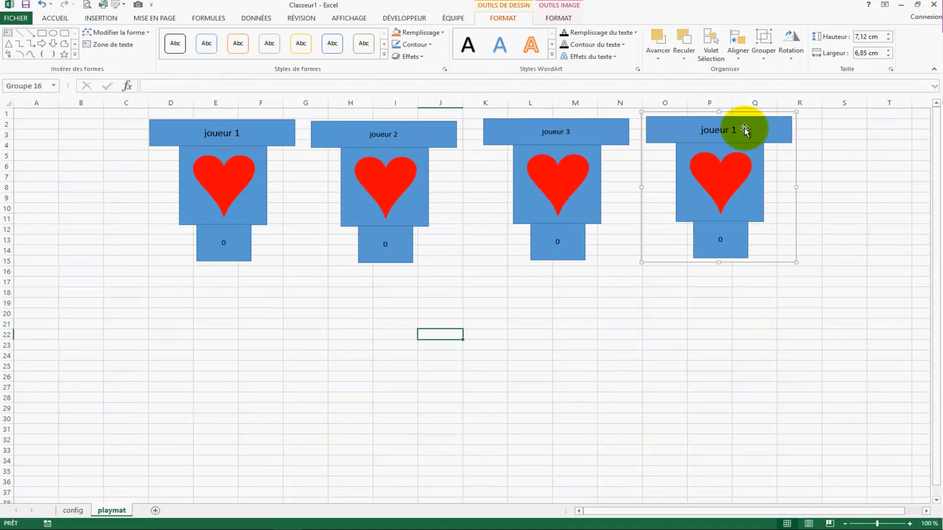
{"action": "left_click", "coordinate": [745, 130]}
{"action": "left_click_drag", "start_coordinate": [196, 86], "coordinate": [126, 88]}
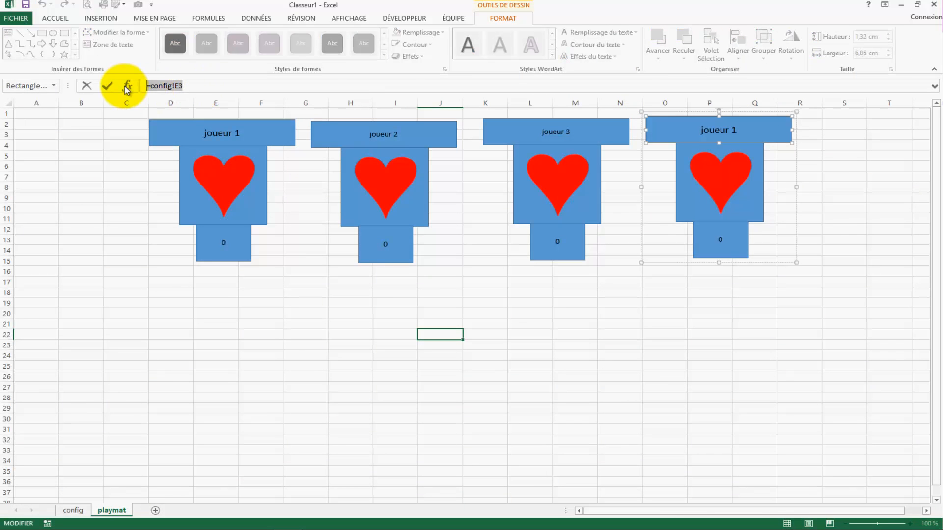
{"action": "type", "text": "="}
{"action": "left_click", "coordinate": [72, 511]}
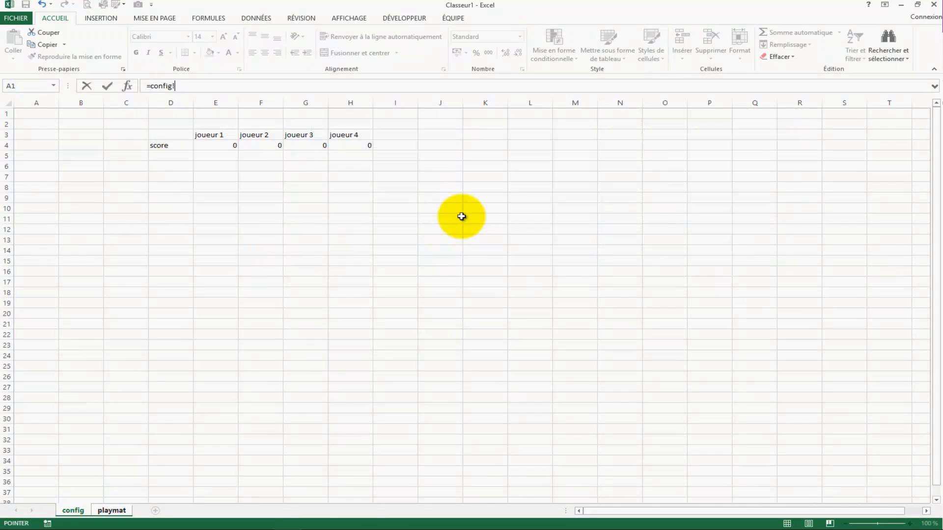
{"action": "key", "text": "Return"}
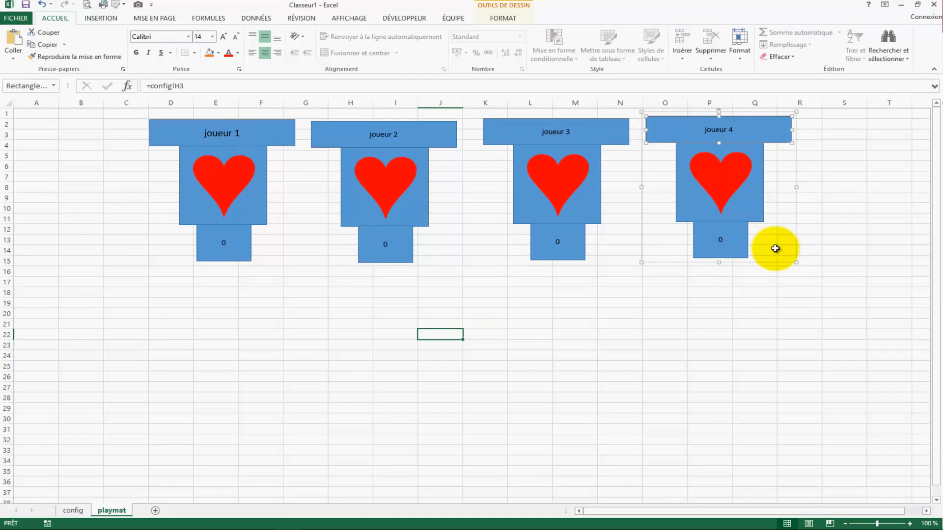
Step: Link the fourth block's bottom score rectangle to cell H4 of the config sheet and deselect it
{"action": "double_click", "coordinate": [725, 242]}
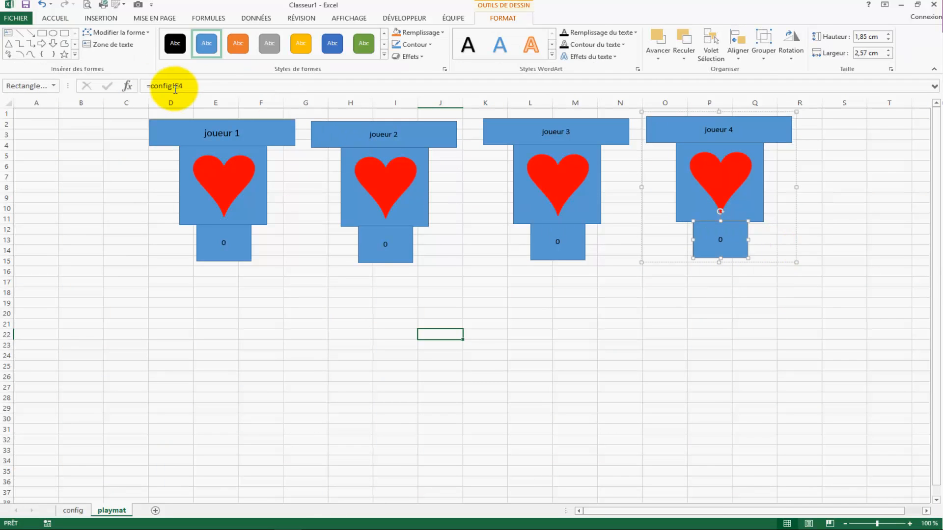
{"action": "left_click_drag", "start_coordinate": [196, 89], "coordinate": [133, 92]}
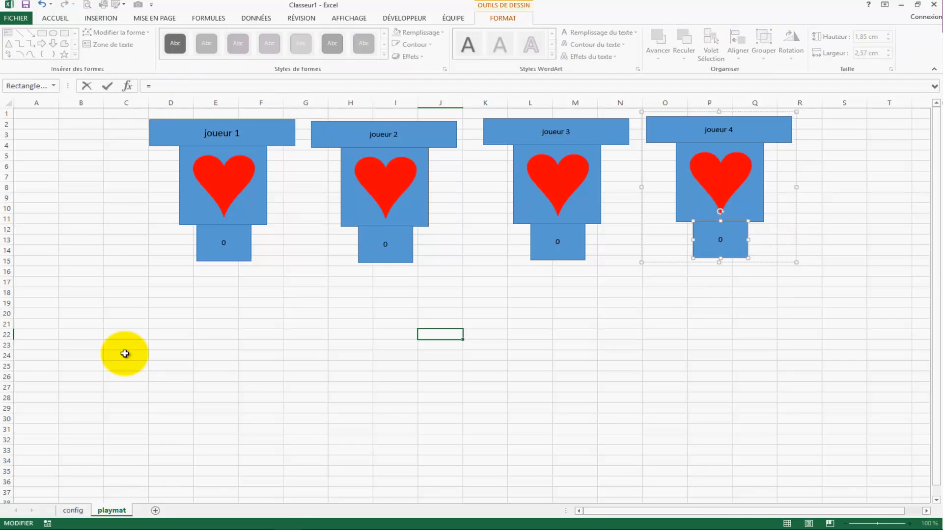
{"action": "left_click", "coordinate": [81, 510]}
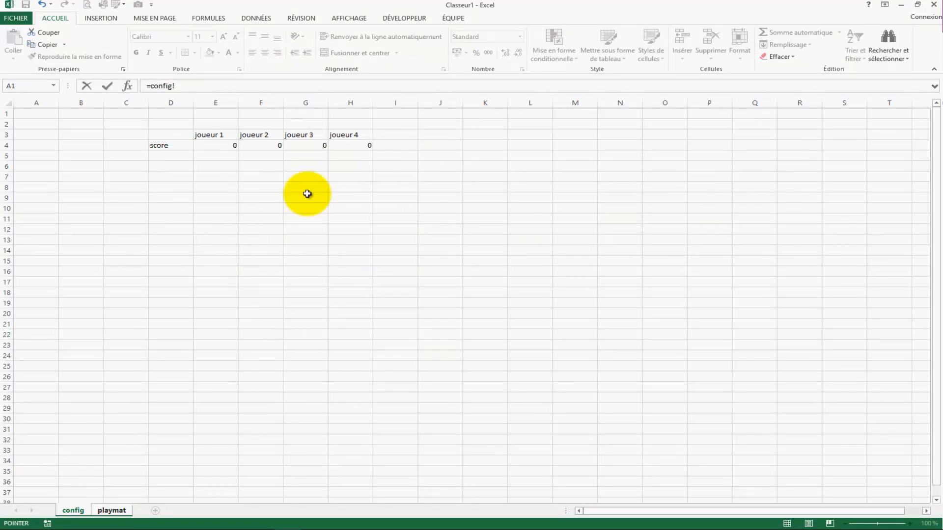
{"action": "left_click", "coordinate": [374, 146]}
{"action": "key", "text": "Return"}
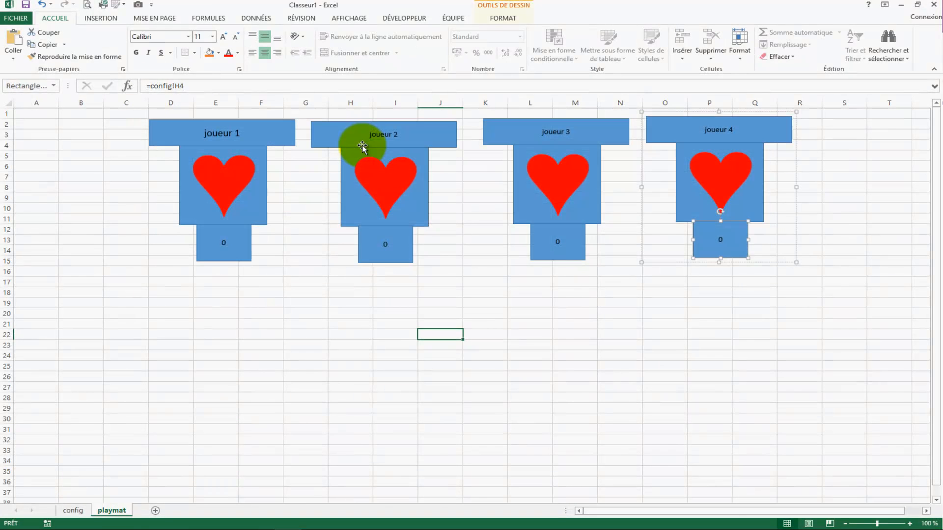
{"action": "left_click", "coordinate": [654, 346]}
{"action": "left_click", "coordinate": [428, 262]}
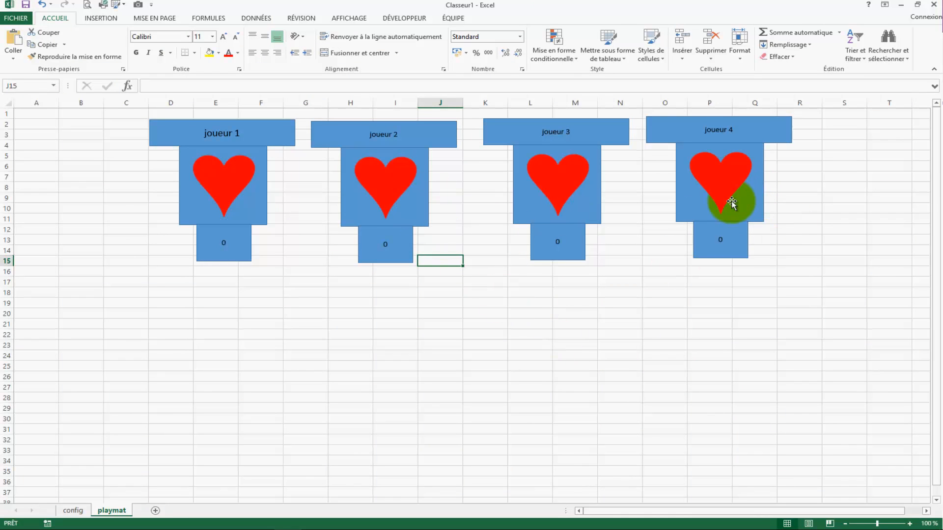
Step: Replace the hearts in the second, third and fourth blocks with club, diamond and spade pictures respectively
{"action": "left_click", "coordinate": [409, 181]}
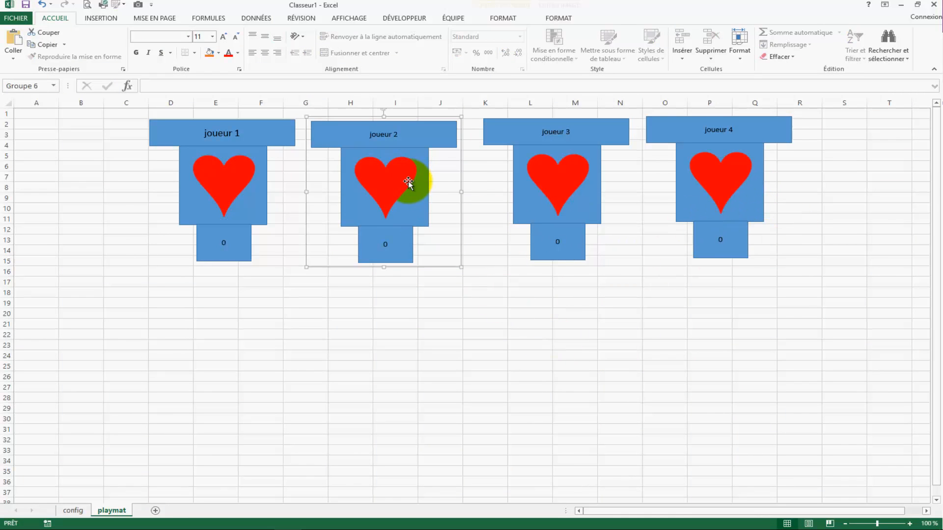
{"action": "left_click", "coordinate": [558, 189]}
Step: Group the club picture with the second player block
{"action": "left_click", "coordinate": [370, 192]}
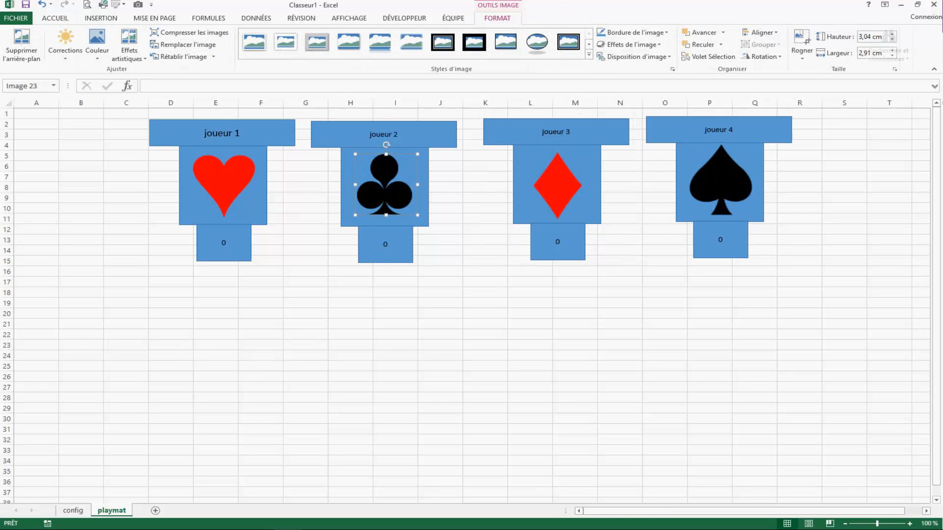
{"action": "left_click", "coordinate": [426, 171], "text": "ctrl"}
{"action": "right_click", "coordinate": [426, 171]}
{"action": "mouse_move", "coordinate": [479, 235]}
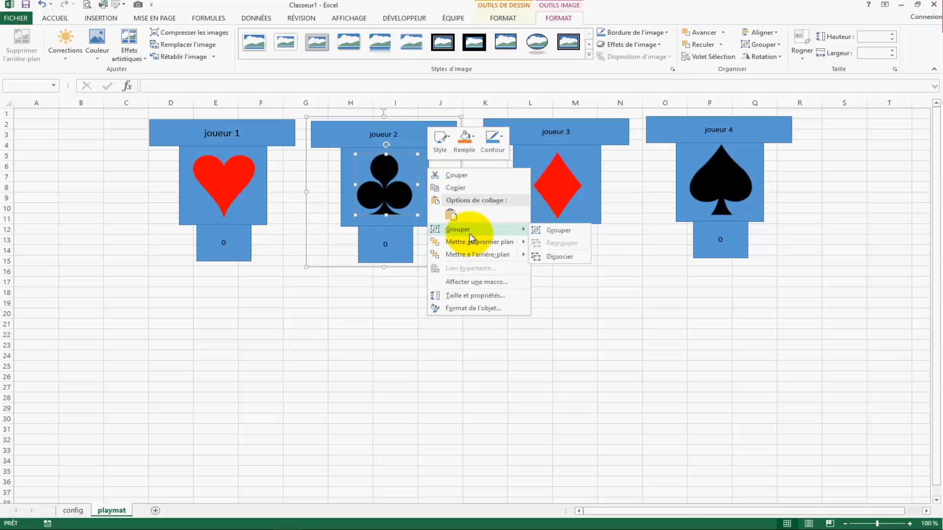
{"action": "left_click", "coordinate": [549, 235]}
Step: Group the diamond picture with the third player block
{"action": "left_click", "coordinate": [558, 173]}
{"action": "left_click", "coordinate": [507, 139], "text": "ctrl"}
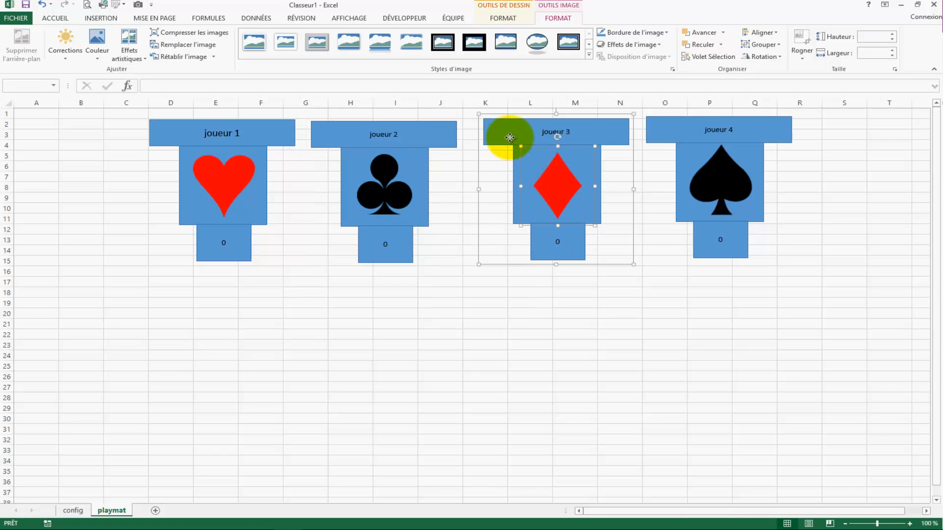
{"action": "right_click", "coordinate": [509, 138]}
{"action": "left_click", "coordinate": [643, 198]}
Step: Group the spade picture with the fourth player block and deselect it
{"action": "left_click", "coordinate": [665, 127]}
{"action": "left_click", "coordinate": [715, 177]}
{"action": "right_click", "coordinate": [716, 175]}
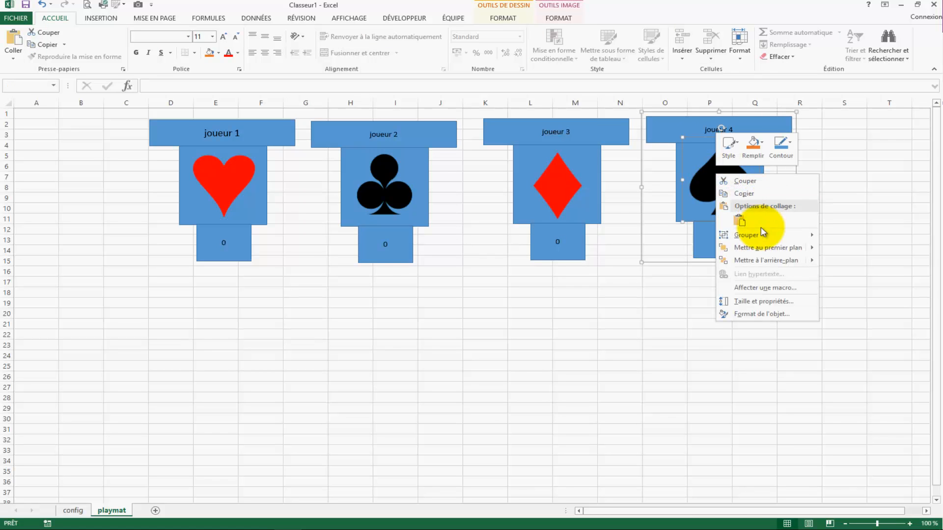
{"action": "left_click", "coordinate": [835, 237]}
{"action": "left_click", "coordinate": [592, 292]}
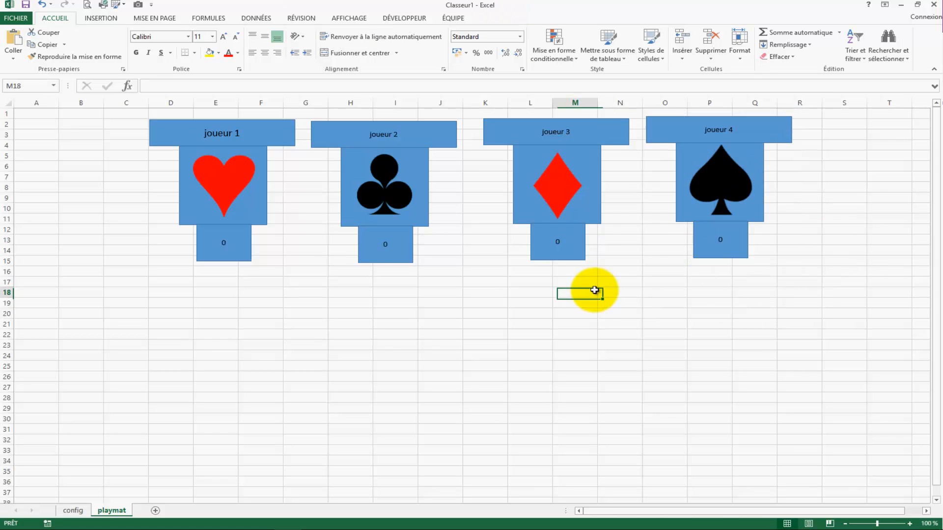
Step: Move the first and second blocks down and to the left, to about C4:F17 and G4:J17
{"action": "left_click_drag", "start_coordinate": [267, 164], "coordinate": [226, 186]}
{"action": "left_click_drag", "start_coordinate": [390, 215], "coordinate": [373, 240]}
Step: Set the font size of the second block's name and score text to 14
{"action": "double_click", "coordinate": [366, 157]}
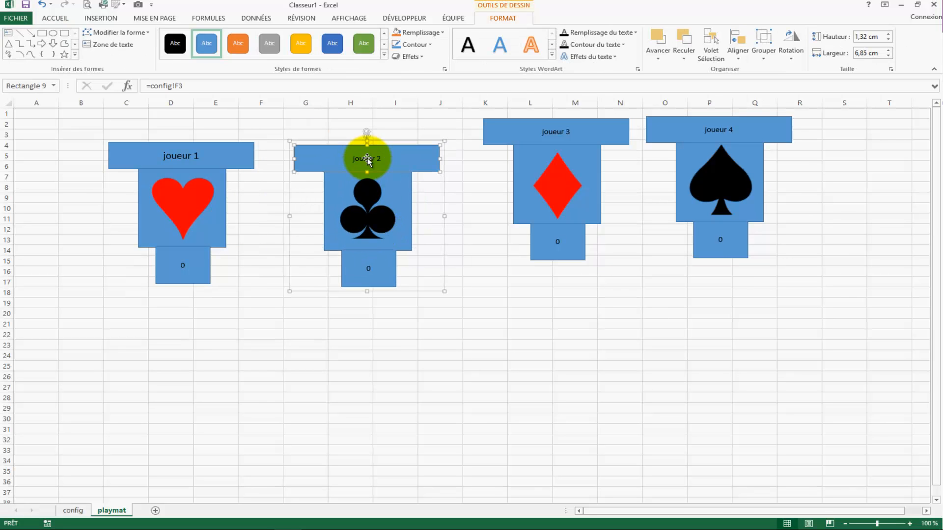
{"action": "left_click", "coordinate": [481, 233]}
{"action": "left_click", "coordinate": [412, 168]}
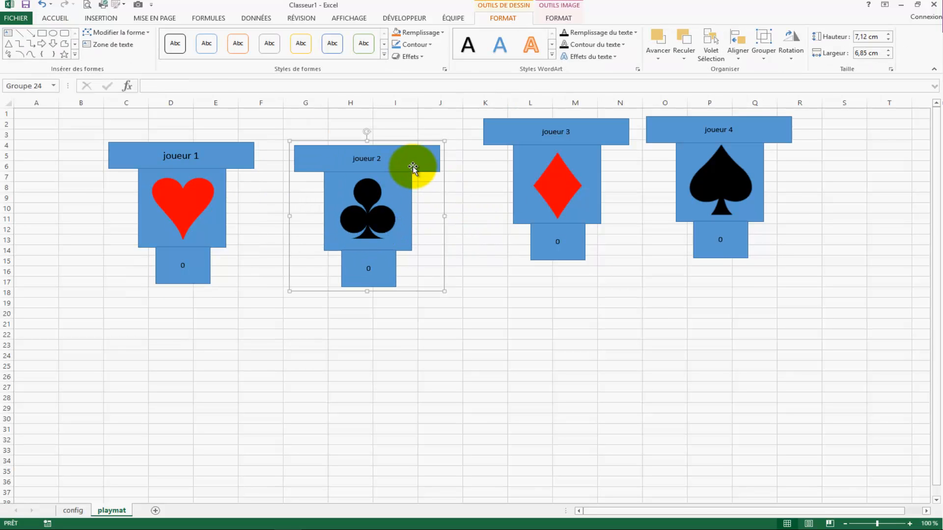
{"action": "left_click", "coordinate": [413, 172]}
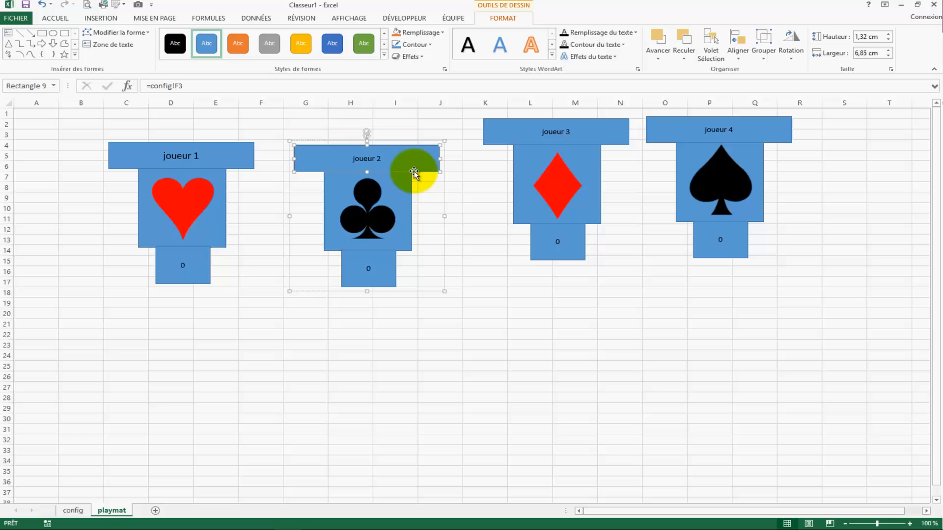
{"action": "left_click", "coordinate": [54, 17]}
{"action": "left_click", "coordinate": [212, 36]}
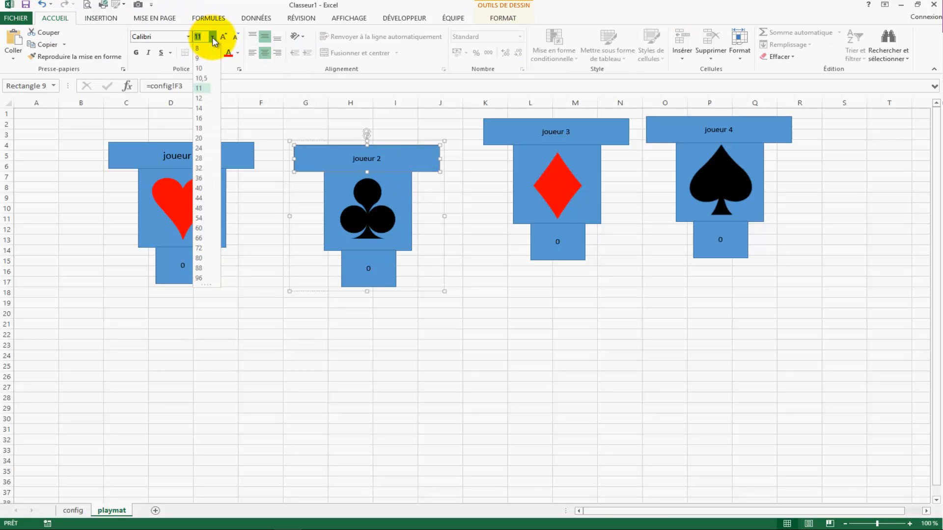
{"action": "left_click", "coordinate": [209, 103]}
{"action": "left_click", "coordinate": [368, 284]}
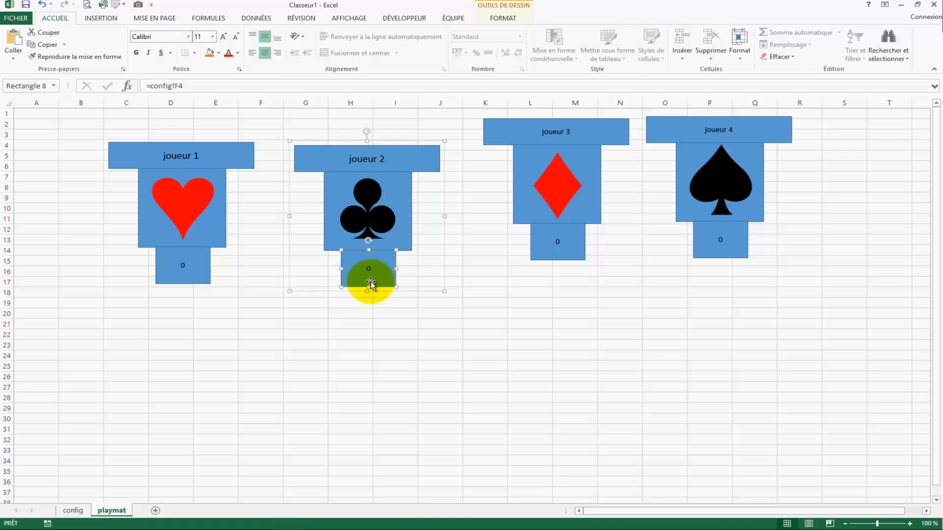
{"action": "left_click", "coordinate": [213, 36]}
{"action": "left_click", "coordinate": [211, 110]}
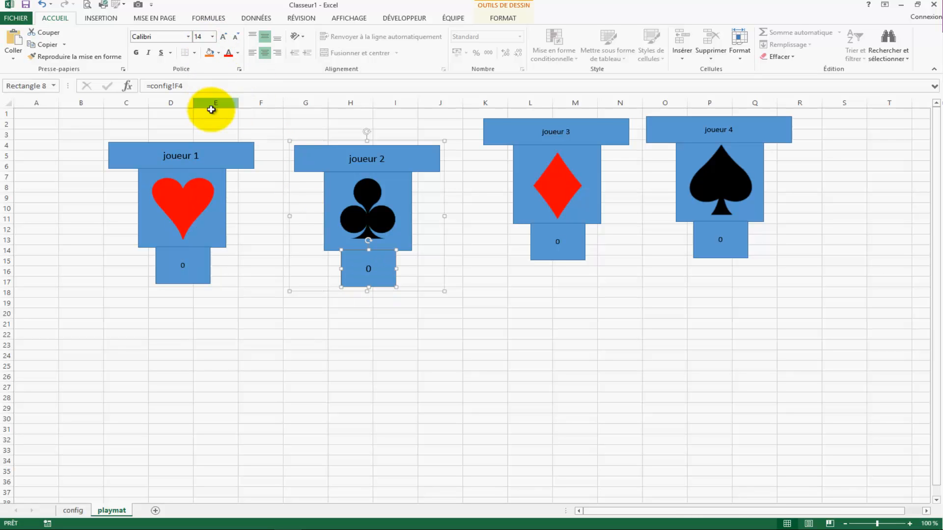
Step: Set the font size of all text in the third and fourth player blocks to 14
{"action": "left_click", "coordinate": [583, 135]}
{"action": "left_click", "coordinate": [212, 36]}
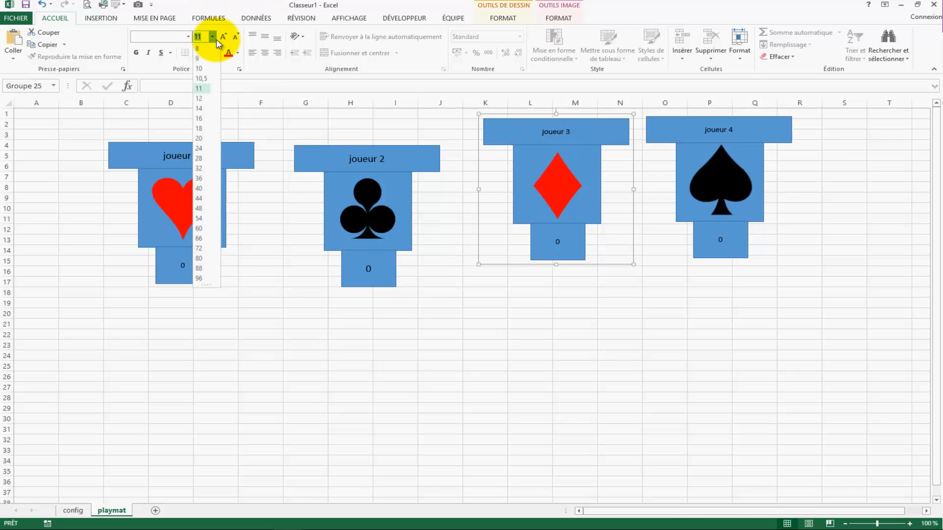
{"action": "left_click", "coordinate": [211, 109]}
{"action": "left_click", "coordinate": [659, 123]}
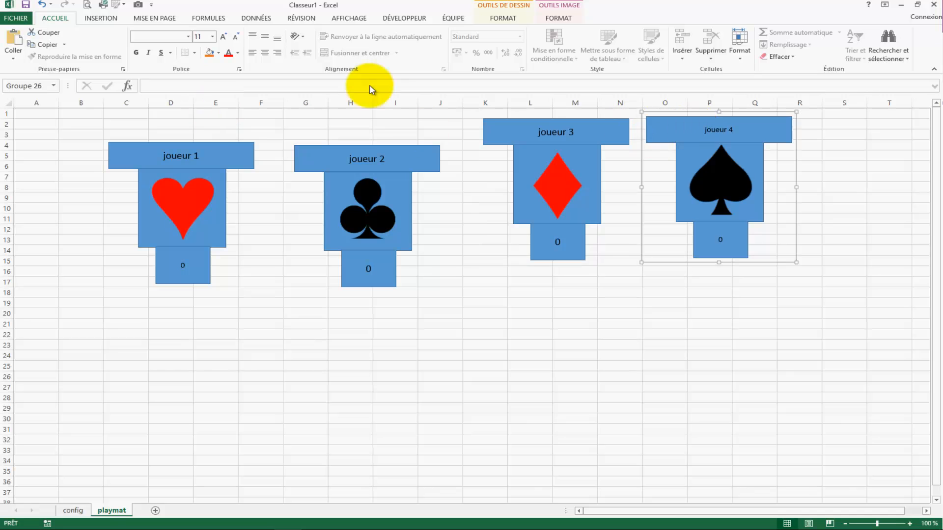
{"action": "left_click", "coordinate": [212, 37]}
{"action": "left_click", "coordinate": [211, 109]}
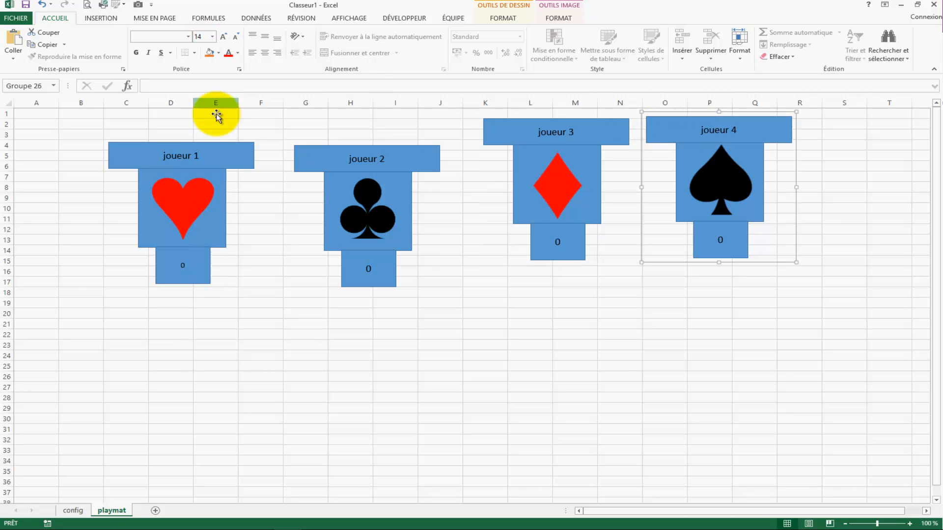
Step: Undo the second player block's last move and align all four player blocks in one row, at about rows 3 to 17
{"action": "left_click", "coordinate": [582, 294]}
{"action": "key", "text": "ctrl+z"}
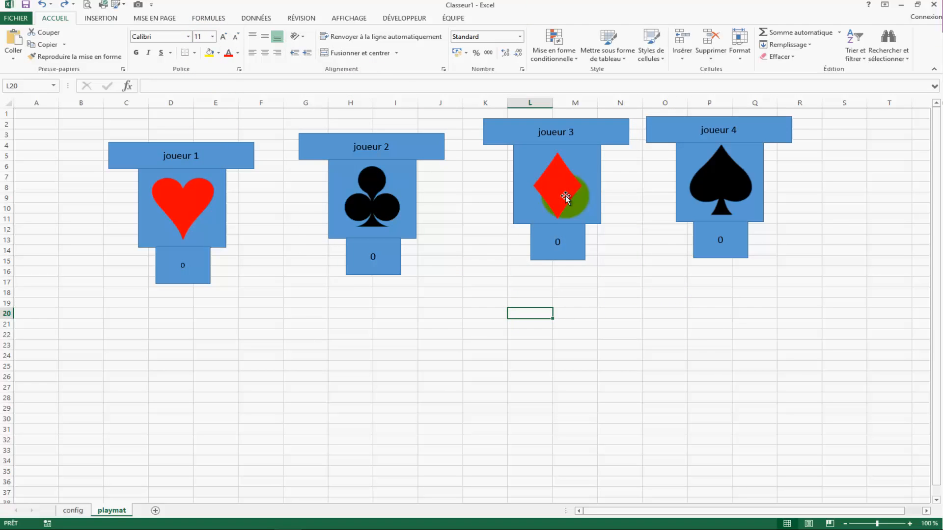
{"action": "key", "text": "ctrl+z"}
{"action": "left_click_drag", "start_coordinate": [597, 239], "coordinate": [582, 223]}
{"action": "left_click_drag", "start_coordinate": [760, 217], "coordinate": [765, 238]}
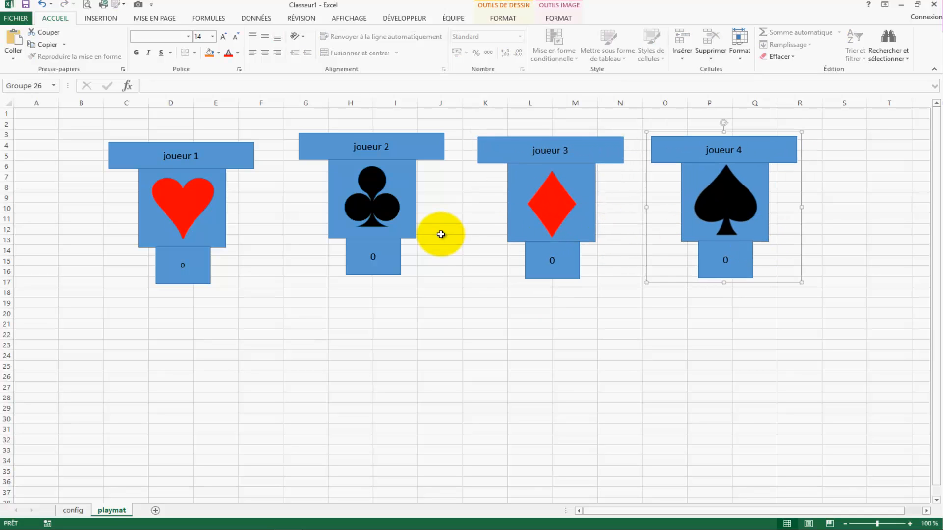
{"action": "left_click", "coordinate": [411, 231]}
{"action": "left_click_drag", "start_coordinate": [376, 240], "coordinate": [374, 244]}
{"action": "mouse_move", "coordinate": [193, 237]}
{"action": "left_mouse_down"}
{"action": "mouse_move", "coordinate": [208, 236]}
{"action": "mouse_move", "coordinate": [199, 232]}
{"action": "left_mouse_up"}
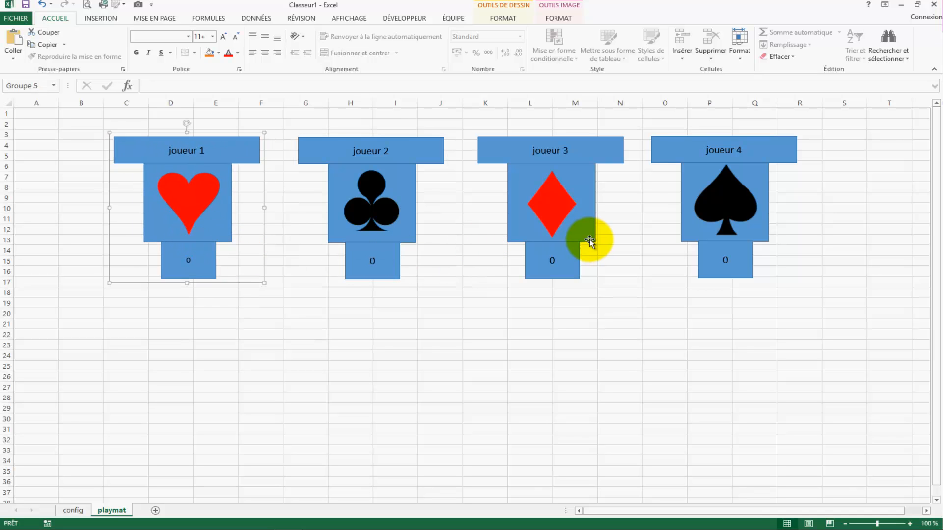
Step: Shift each of the four player blocks slightly up and to the left, to about rows 3 to 16, and deselect them
{"action": "left_click_drag", "start_coordinate": [197, 207], "coordinate": [187, 200]}
{"action": "left_click_drag", "start_coordinate": [408, 212], "coordinate": [395, 205]}
{"action": "left_click", "coordinate": [565, 227]}
{"action": "left_click_drag", "start_coordinate": [565, 228], "coordinate": [551, 221]}
{"action": "mouse_move", "coordinate": [753, 252]}
{"action": "left_mouse_down"}
{"action": "mouse_move", "coordinate": [736, 241]}
{"action": "mouse_move", "coordinate": [746, 247]}
{"action": "left_mouse_up"}
{"action": "left_click", "coordinate": [720, 374]}
Step: Enter the first player's name in cell E3 of the config sheet and return to the playmat sheet
{"action": "left_click", "coordinate": [73, 511]}
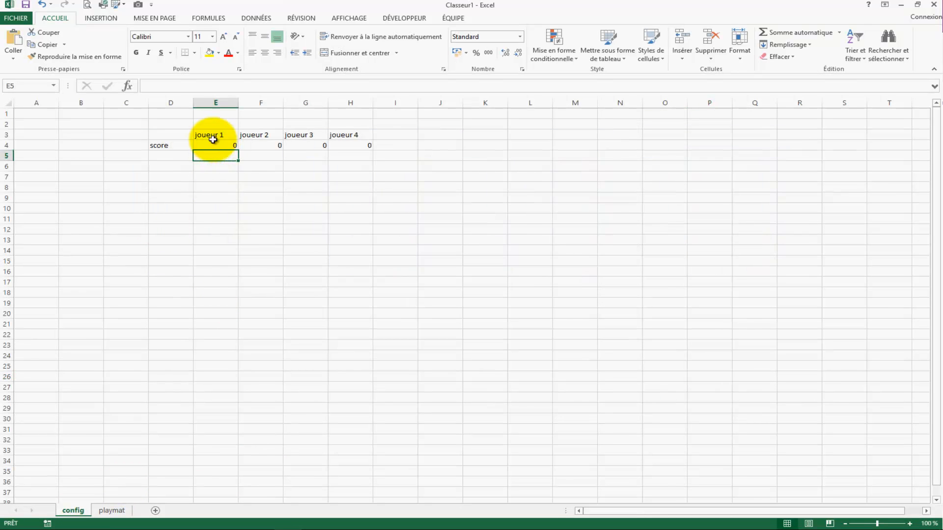
{"action": "type", "text": "daniel"}
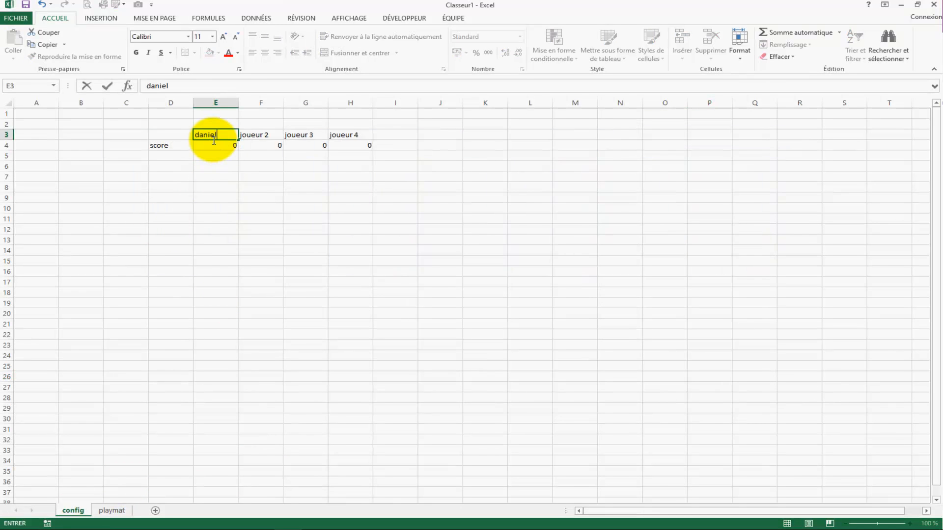
{"action": "left_click", "coordinate": [113, 510]}
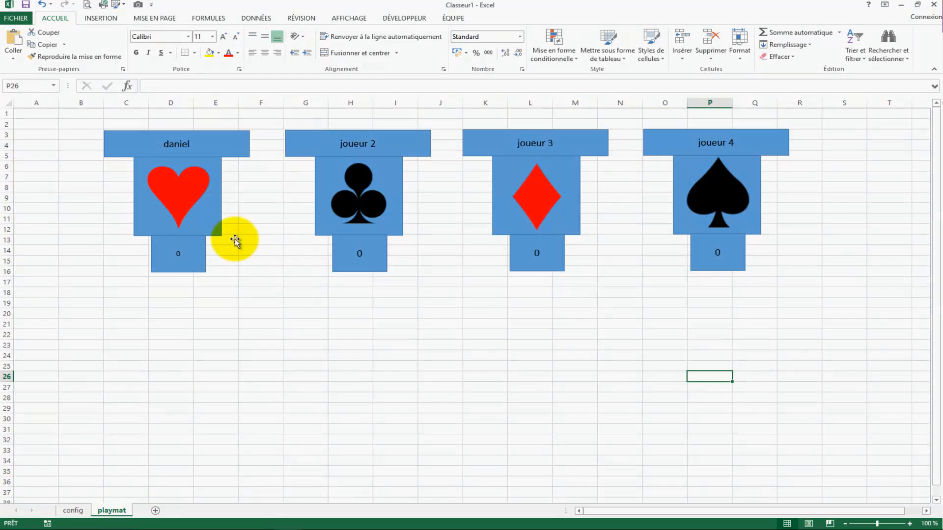
Step: Set the first player's score in cell E4 of the config sheet to 100 and return to the playmat sheet
{"action": "left_click", "coordinate": [73, 511]}
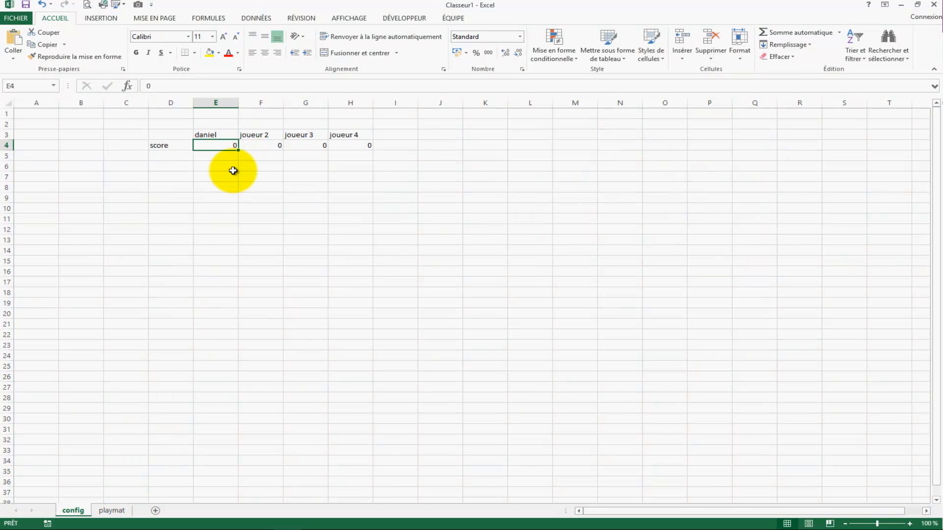
{"action": "type", "text": "100"}
{"action": "key", "text": "Return"}
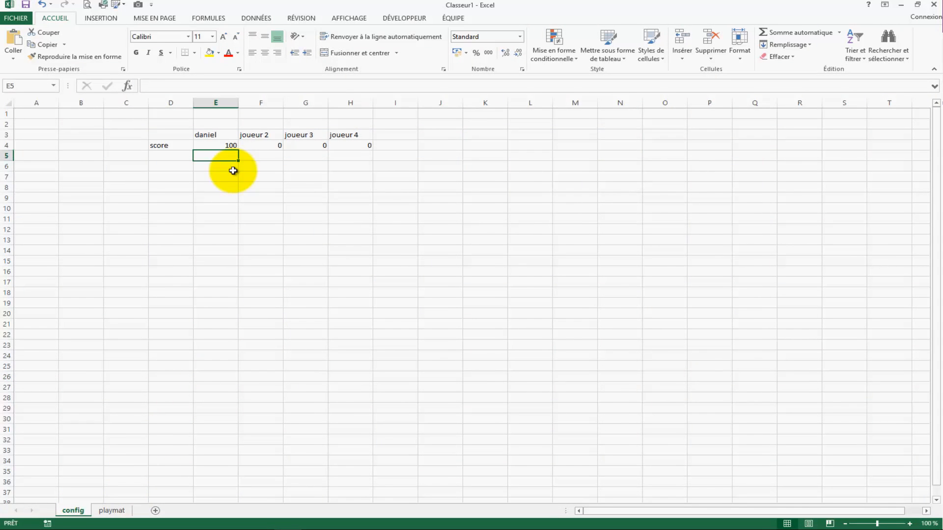
{"action": "left_click", "coordinate": [105, 515]}
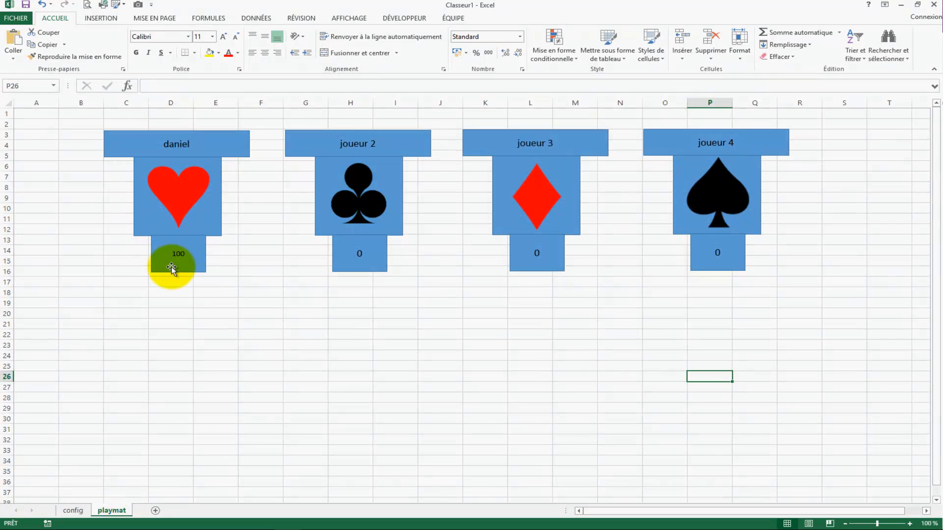
Step: Move all four player blocks up together, to about rows 1 to 14, and deselect them
{"action": "left_click", "coordinate": [589, 376]}
{"action": "scroll", "coordinate": [421, 270], "scroll_direction": "down", "scroll_amount": 1}
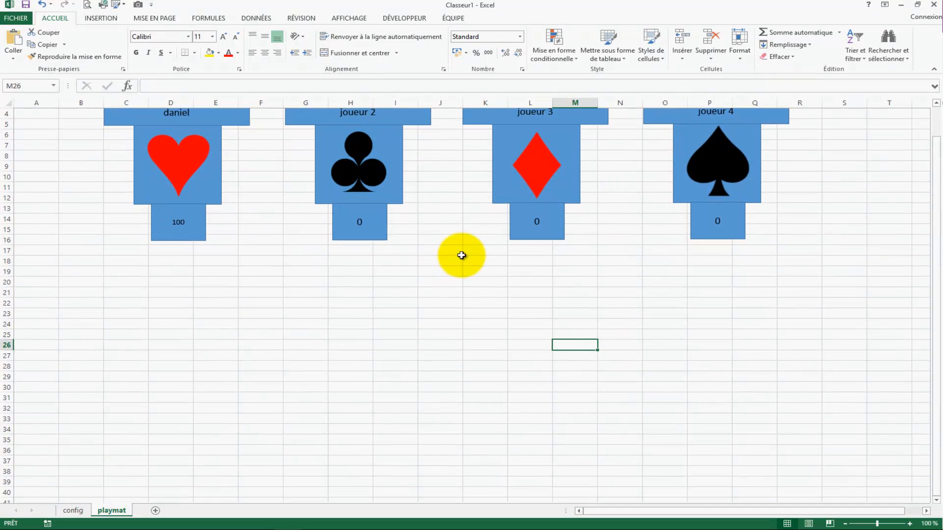
{"action": "left_click", "coordinate": [622, 313]}
{"action": "scroll", "coordinate": [520, 282], "scroll_direction": "up", "scroll_amount": 1}
{"action": "left_click", "coordinate": [372, 308]}
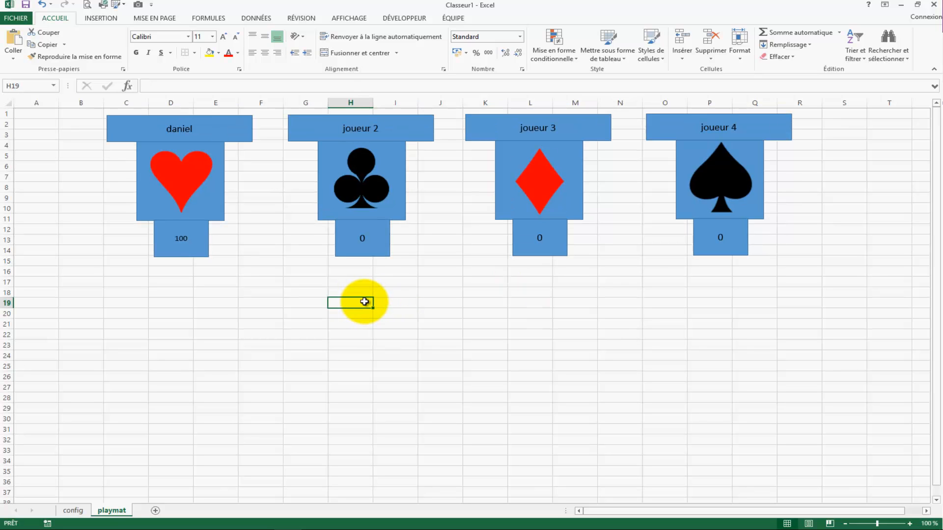
Step: Merge and center cells I19:K19 below the player blocks and give the merged cell a black outline border
{"action": "left_click_drag", "start_coordinate": [384, 303], "coordinate": [484, 306]}
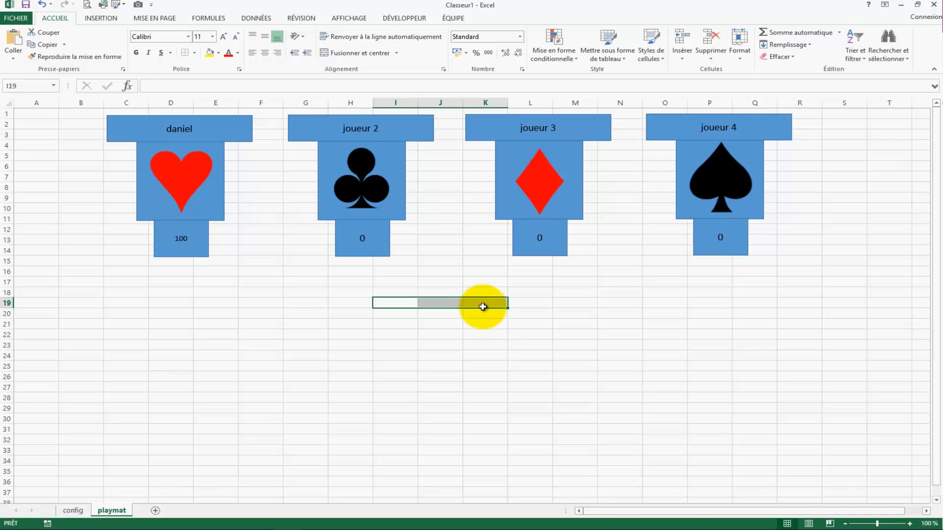
{"action": "left_click", "coordinate": [325, 53]}
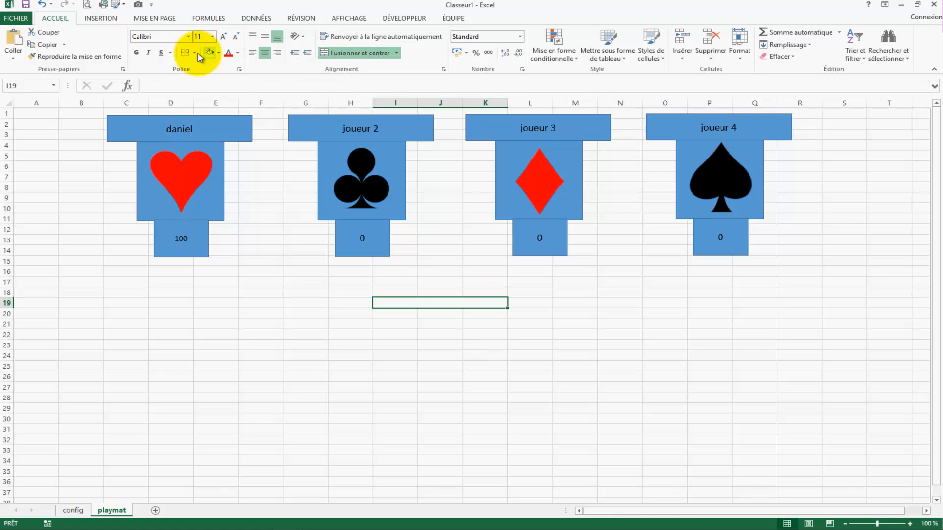
{"action": "left_click", "coordinate": [195, 53]}
{"action": "left_click", "coordinate": [211, 155]}
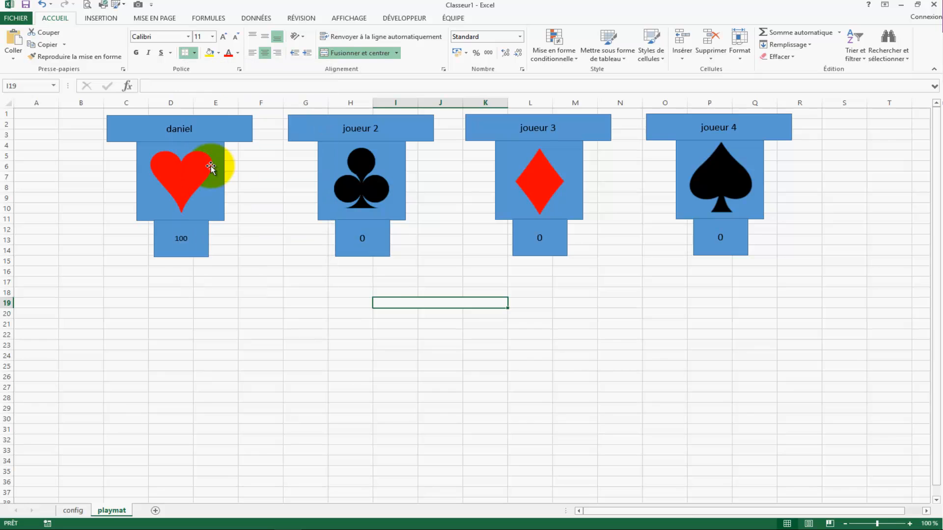
{"action": "left_click", "coordinate": [513, 354]}
Step: Undo the height change of row 18 and increase the height of row 19 to about three normal rows
{"action": "left_click_drag", "start_coordinate": [7, 299], "coordinate": [7, 310]}
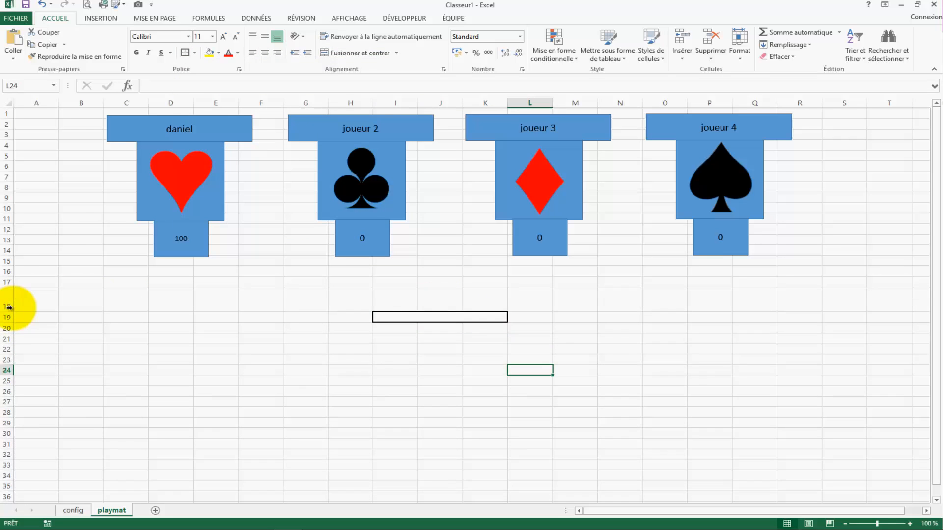
{"action": "key", "text": "ctrl+z"}
{"action": "left_click", "coordinate": [379, 301]}
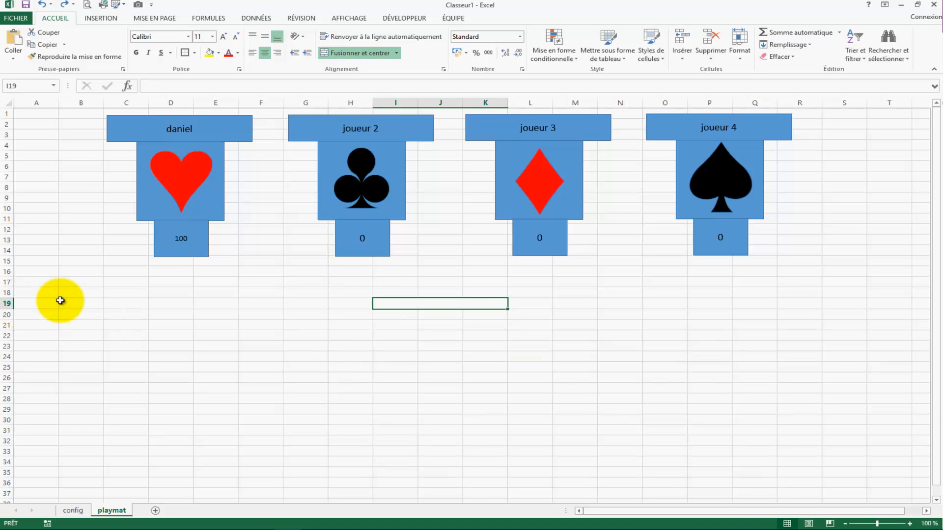
{"action": "left_click_drag", "start_coordinate": [7, 309], "coordinate": [7, 330]}
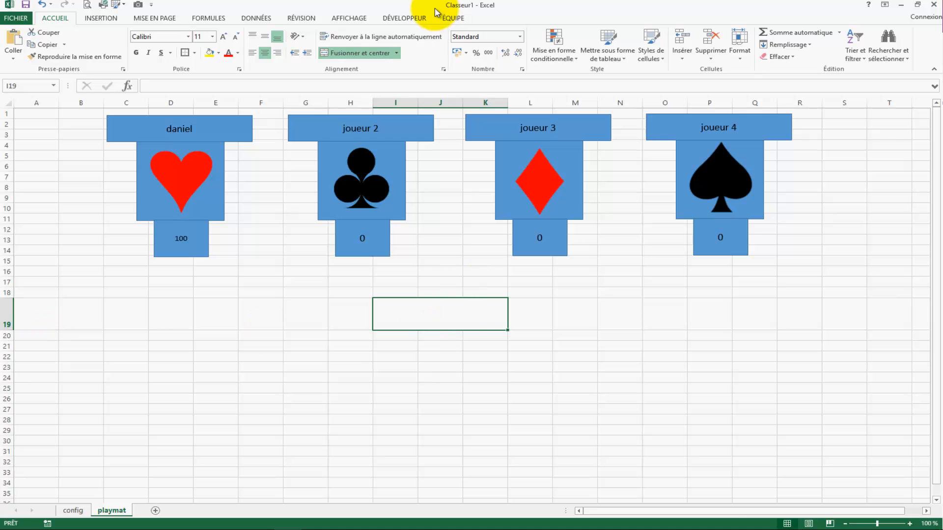
Step: Restrict the merged cell I19 to a drop-down list taken from a named range and check its drop-down choices
{"action": "left_click", "coordinate": [255, 18]}
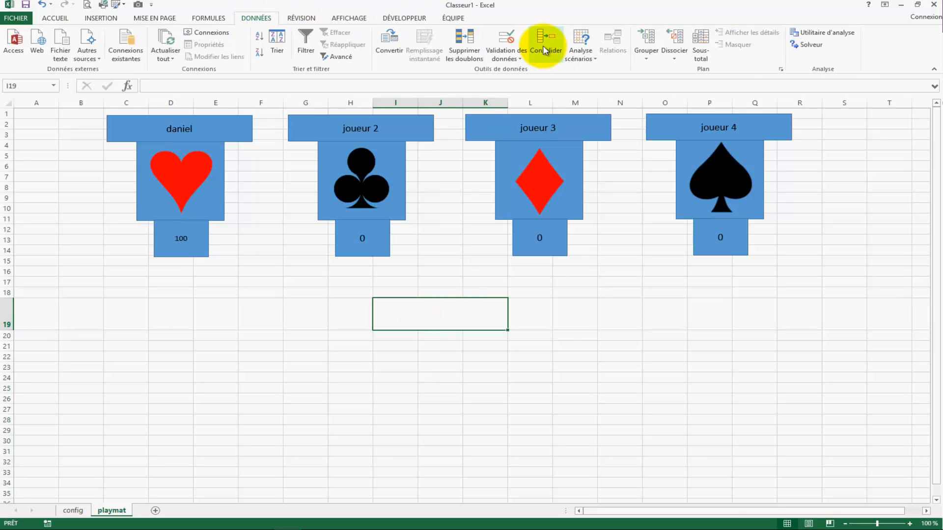
{"action": "left_click", "coordinate": [507, 35]}
{"action": "left_click", "coordinate": [432, 246]}
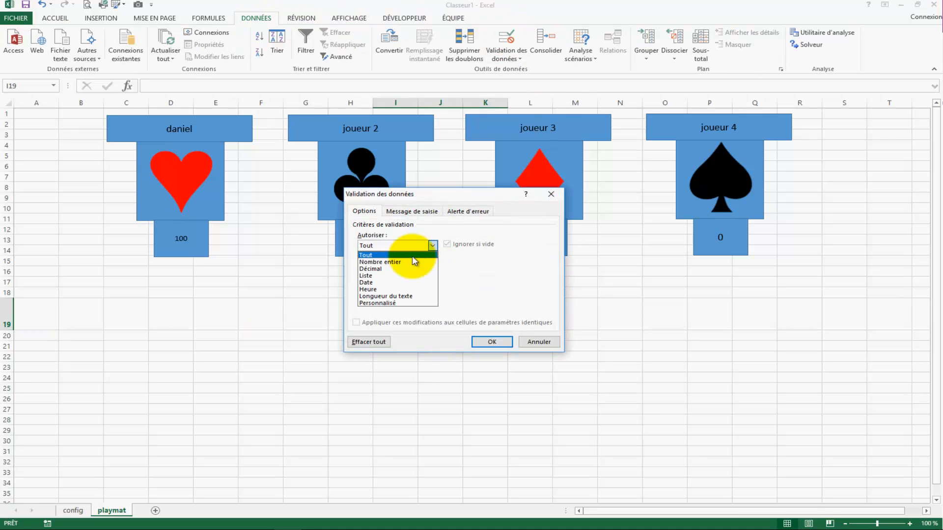
{"action": "left_click", "coordinate": [393, 273]}
{"action": "left_click", "coordinate": [417, 290]}
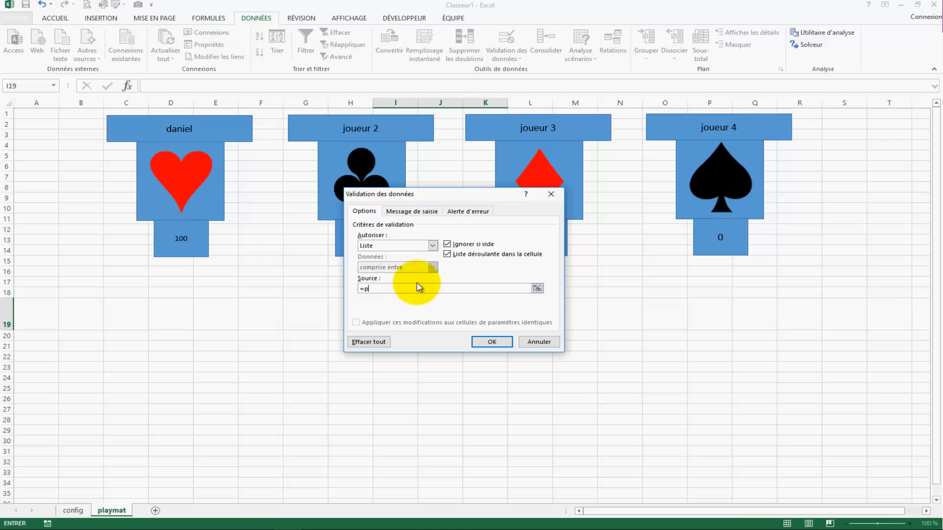
{"action": "key", "text": "Return"}
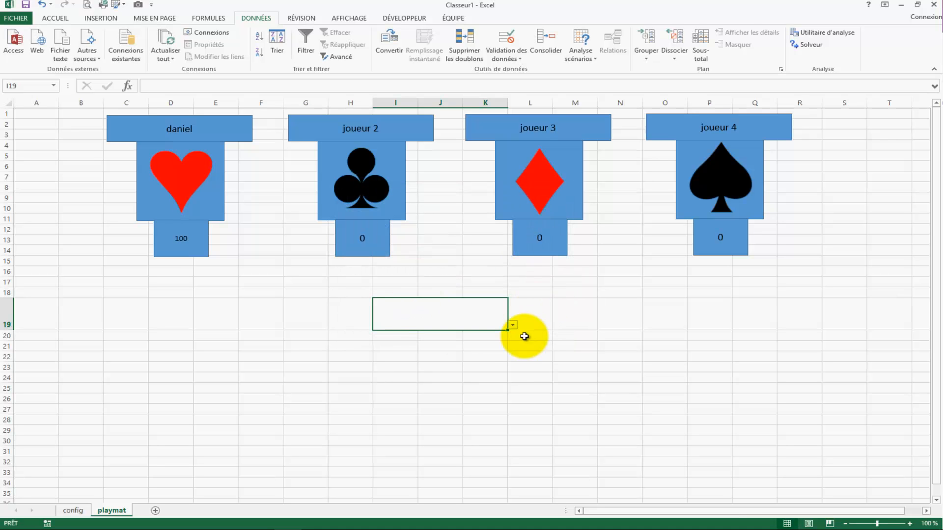
{"action": "left_click", "coordinate": [512, 325]}
{"action": "left_click", "coordinate": [481, 354]}
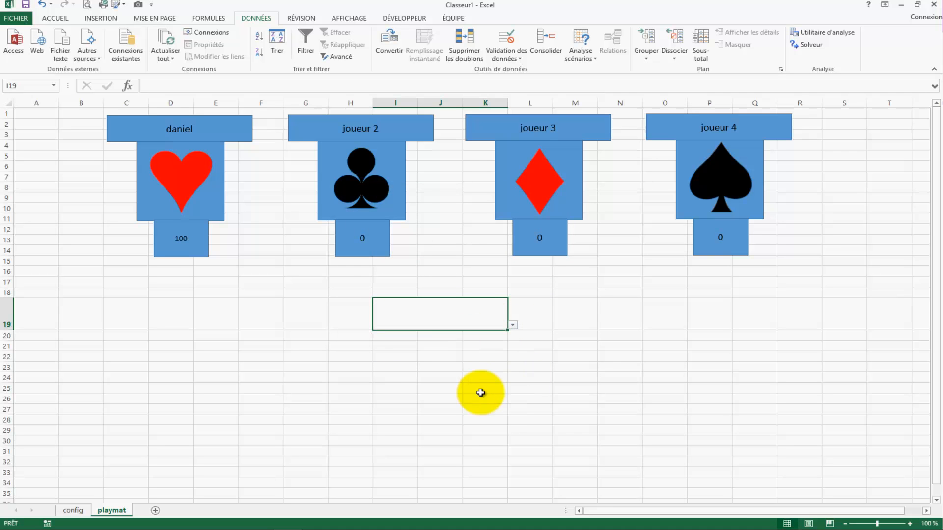
Step: Merge and center cells I21:K25 and give the merged cell the same black outline border
{"action": "left_click", "coordinate": [395, 347]}
{"action": "left_click_drag", "start_coordinate": [403, 353], "coordinate": [488, 389]}
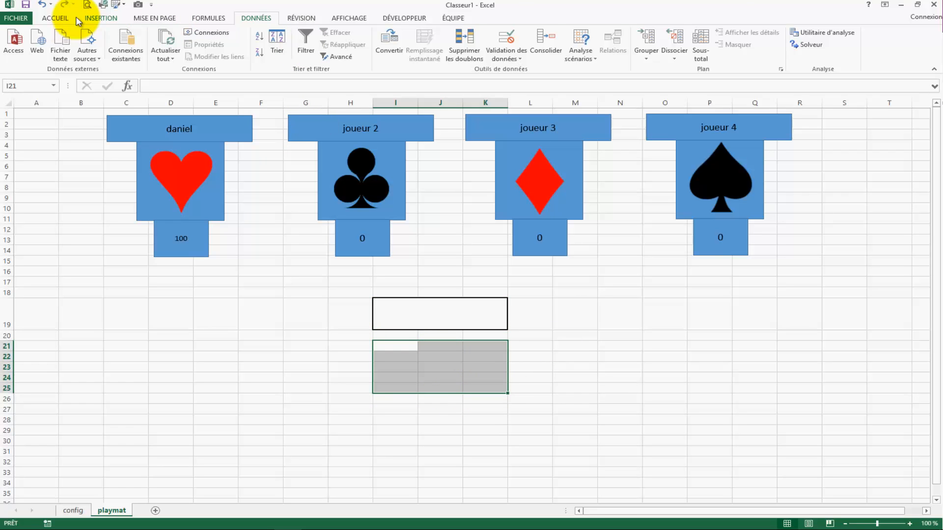
{"action": "left_click", "coordinate": [57, 18]}
{"action": "left_click", "coordinate": [354, 55]}
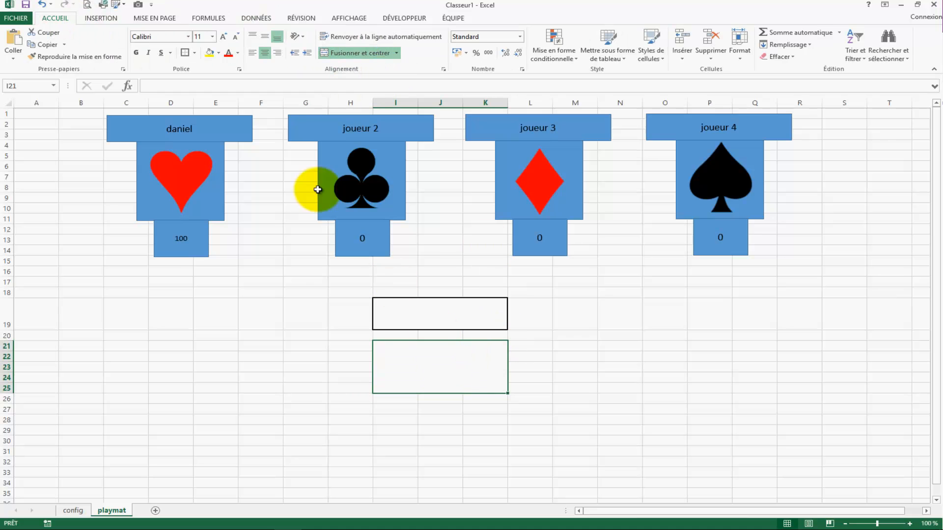
{"action": "left_click", "coordinate": [185, 53]}
{"action": "left_click", "coordinate": [709, 400]}
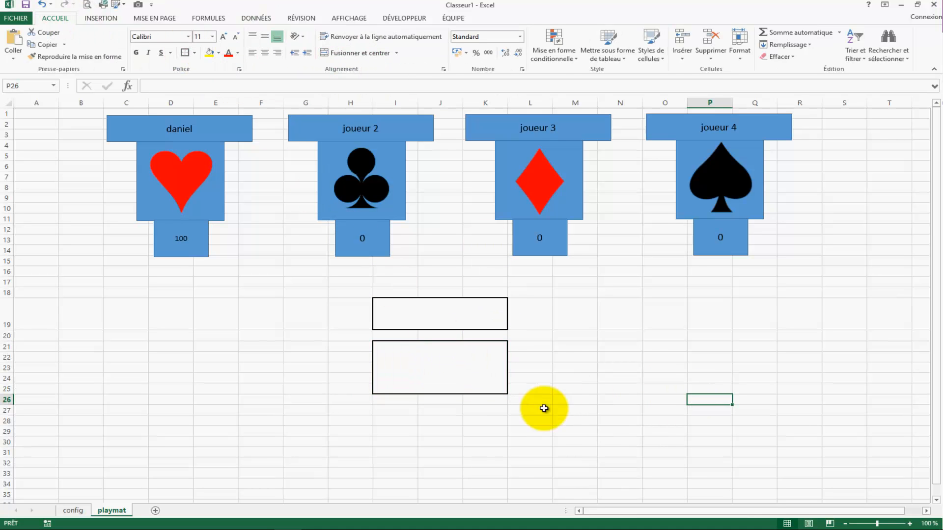
Step: Enter the column headings Quand, Qui and Points in cells I31:K31
{"action": "scroll", "coordinate": [401, 415], "scroll_direction": "down", "scroll_amount": 1}
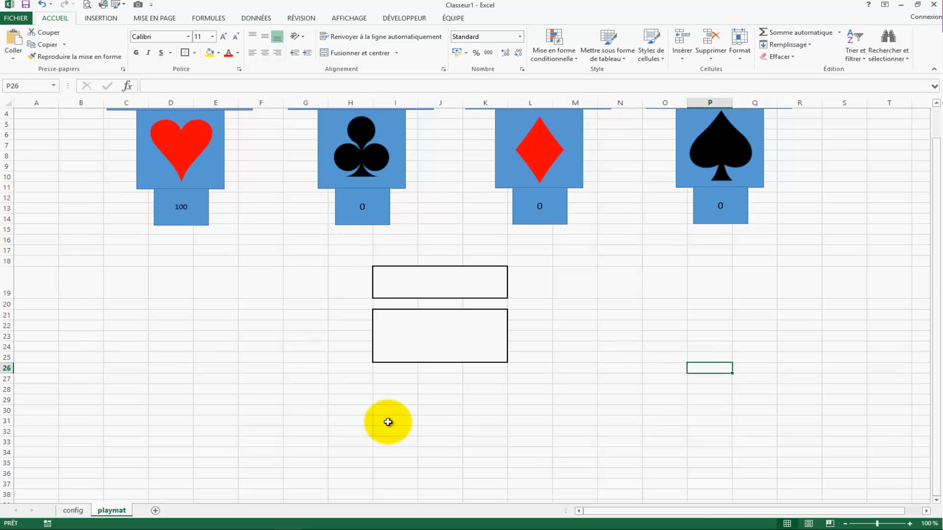
{"action": "left_click_drag", "start_coordinate": [389, 425], "coordinate": [488, 418]}
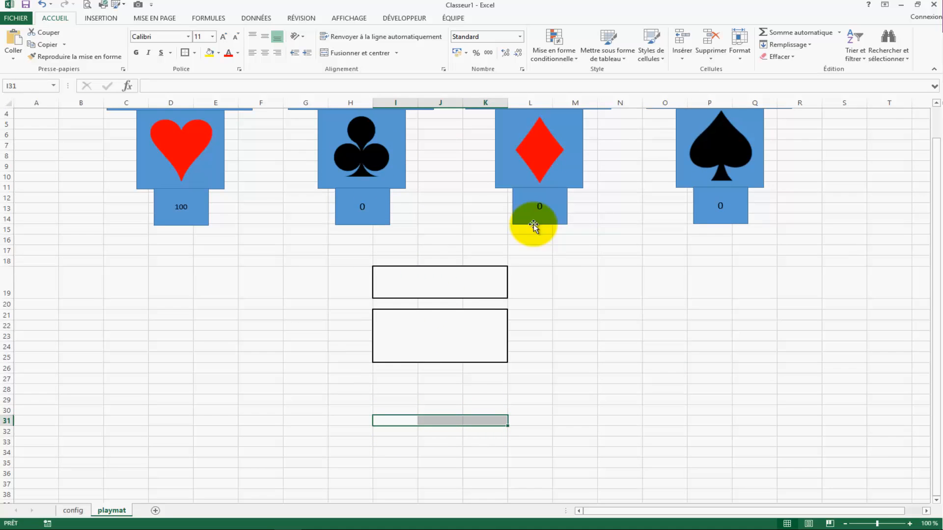
{"action": "left_click", "coordinate": [396, 421]}
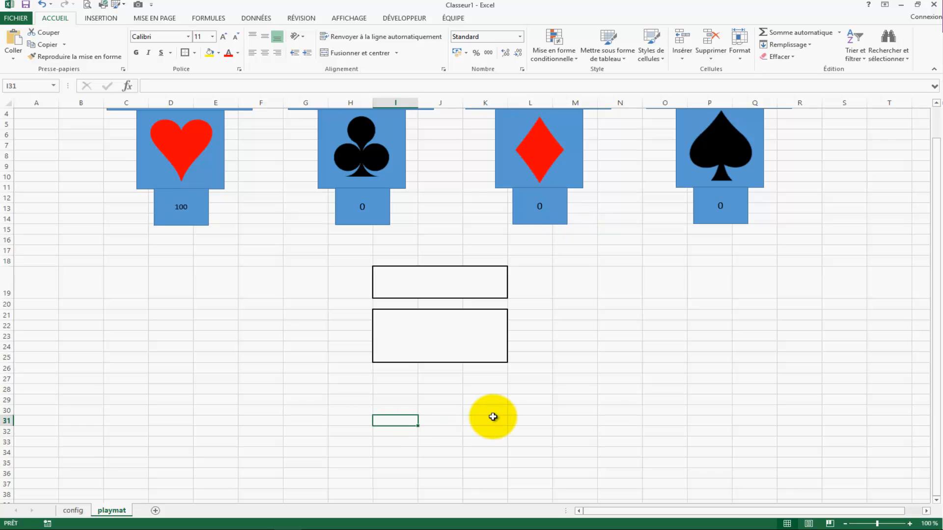
{"action": "type", "text": "QUand"}
{"action": "key", "text": "Tab"}
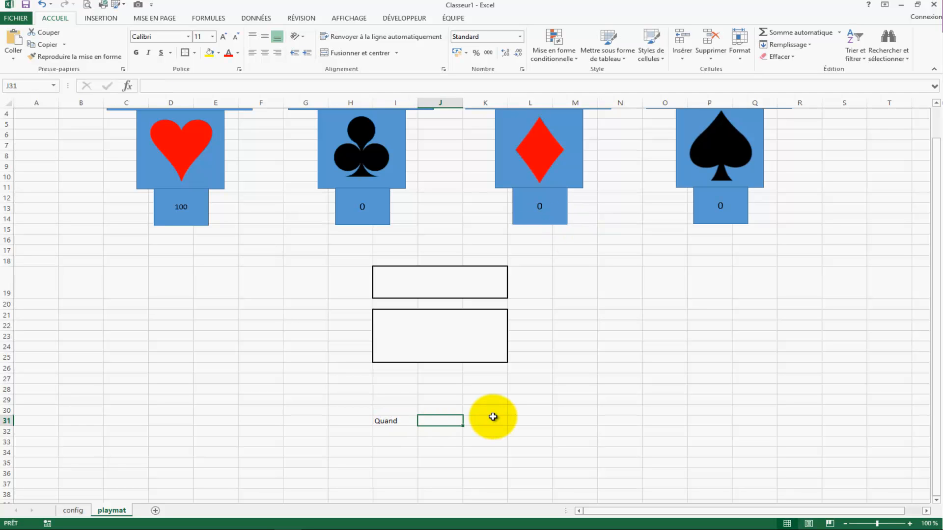
{"action": "type", "text": "QUi"}
{"action": "key", "text": "Tab"}
{"action": "type", "text": "Points"}
{"action": "key", "text": "Return"}
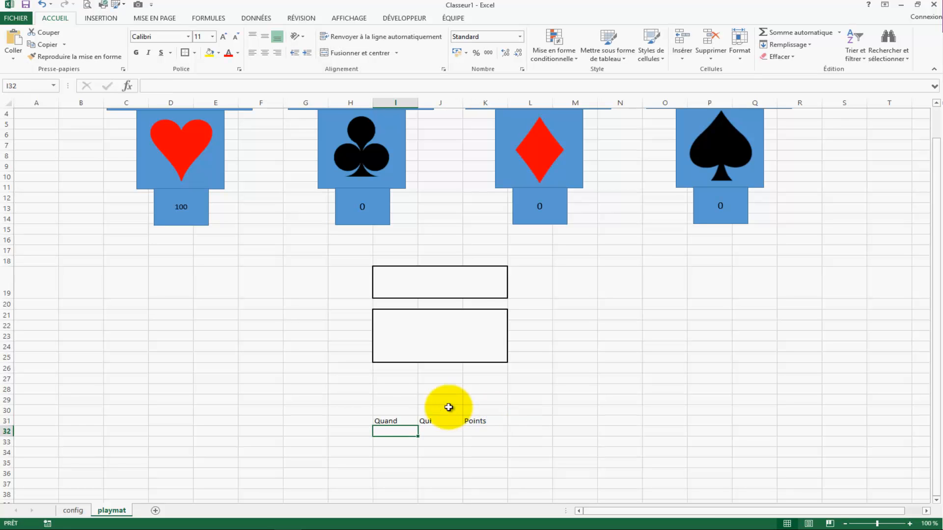
Step: Convert the range I31:K32 into a table that uses its first row as headers
{"action": "left_click_drag", "start_coordinate": [379, 421], "coordinate": [488, 432]}
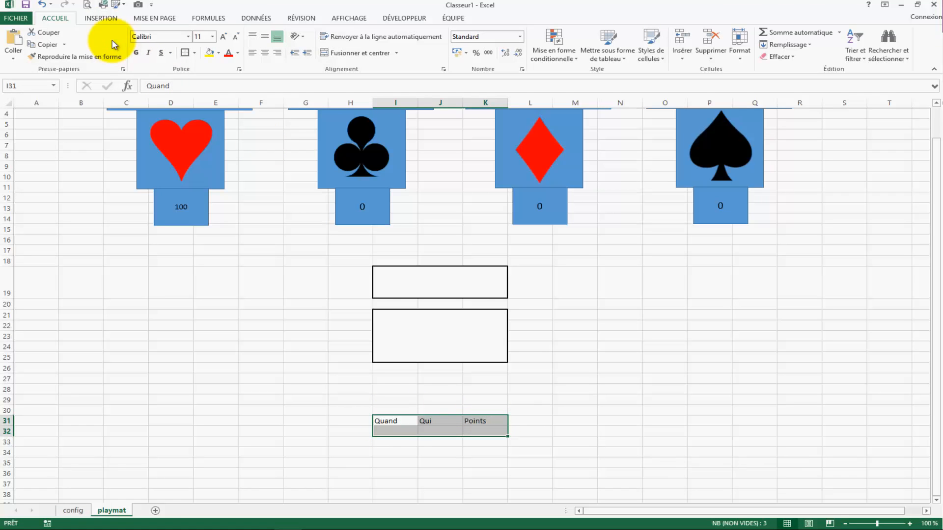
{"action": "left_click", "coordinate": [100, 18]}
{"action": "left_click", "coordinate": [111, 39]}
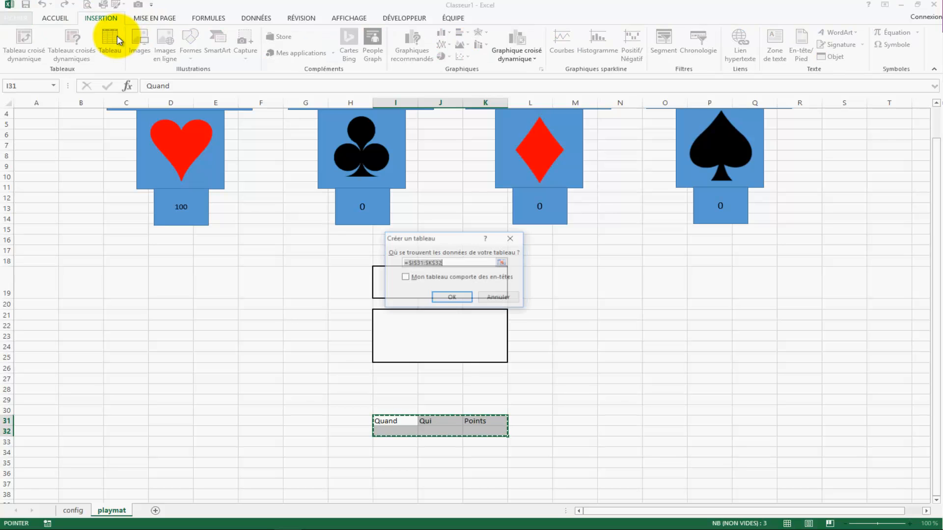
{"action": "left_click", "coordinate": [405, 277]}
{"action": "left_click", "coordinate": [452, 298]}
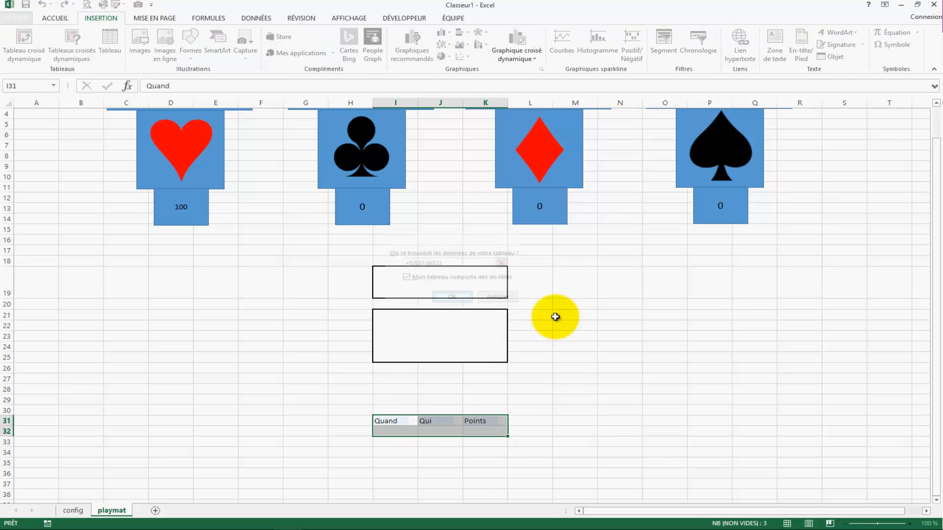
{"action": "left_click", "coordinate": [620, 347]}
Step: Center the table headings Quand, Qui and Points in cells I31:K31
{"action": "left_click", "coordinate": [468, 421]}
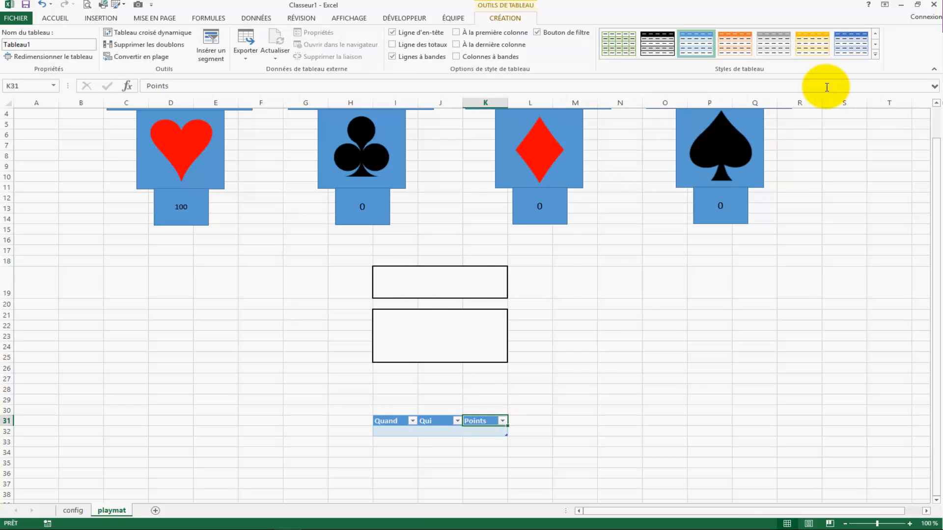
{"action": "left_click", "coordinate": [843, 328]}
{"action": "left_click_drag", "start_coordinate": [395, 421], "coordinate": [472, 421]}
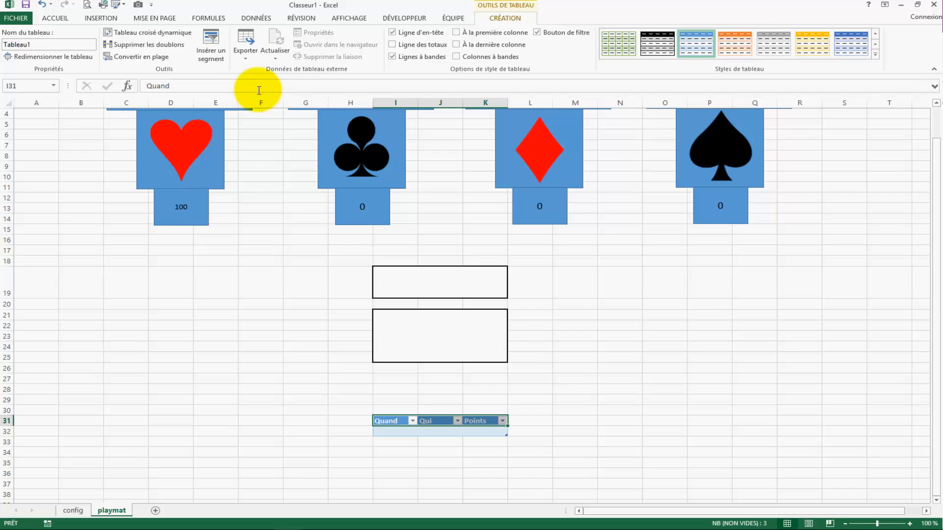
{"action": "left_click", "coordinate": [55, 18]}
{"action": "left_click", "coordinate": [265, 53]}
{"action": "left_click", "coordinate": [665, 283]}
Step: Fill the entire playmat sheet with a dark green theme color
{"action": "scroll", "coordinate": [522, 270], "scroll_direction": "up", "scroll_amount": 1}
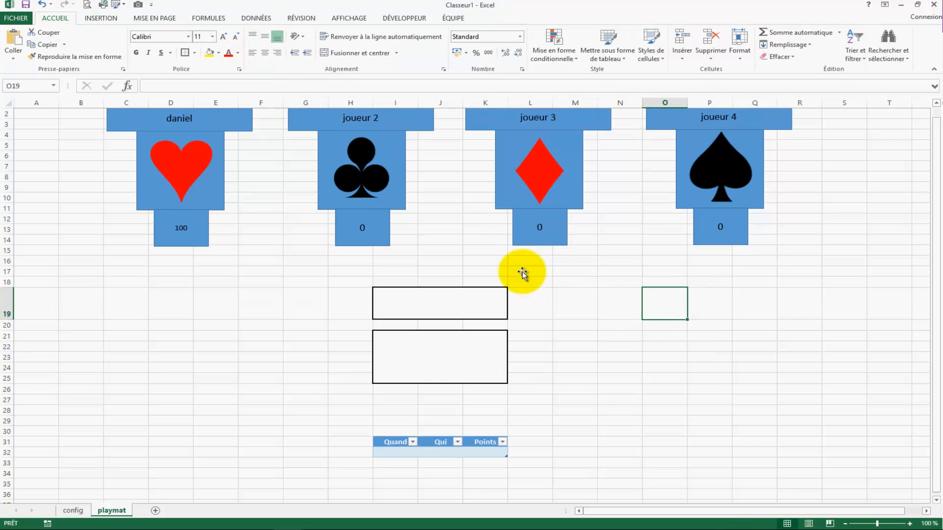
{"action": "left_click", "coordinate": [11, 104]}
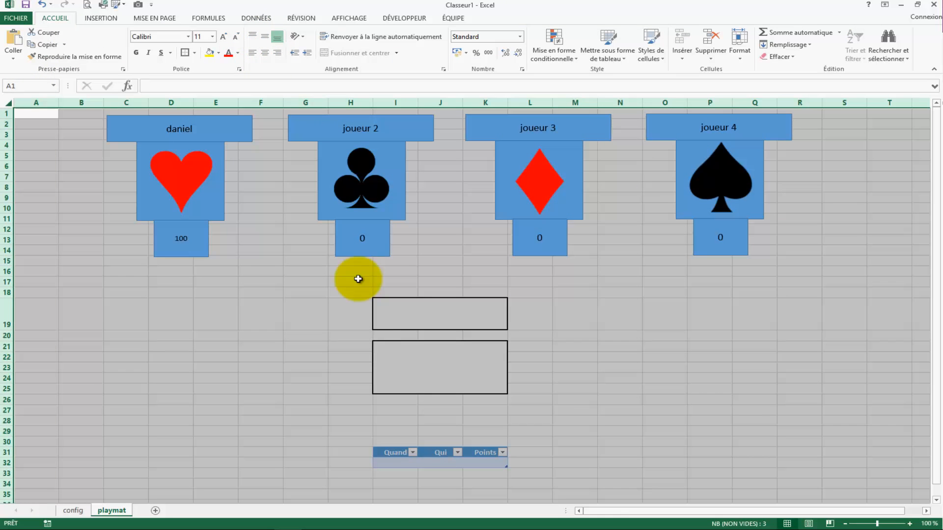
{"action": "left_click", "coordinate": [218, 53]}
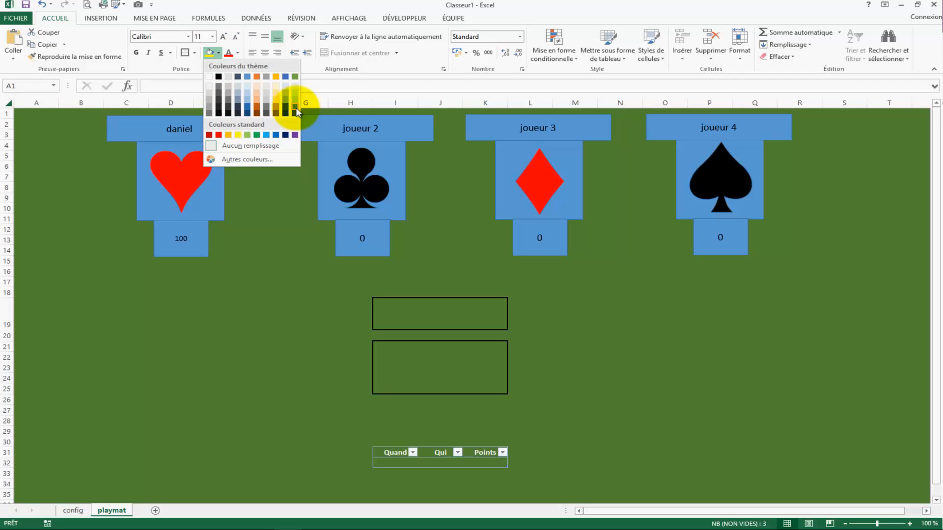
{"action": "left_click", "coordinate": [294, 112]}
{"action": "left_click", "coordinate": [617, 315]}
Step: Fill the two outlined merged cells, I19 and I21, with the darkest theme green
{"action": "left_click", "coordinate": [421, 326]}
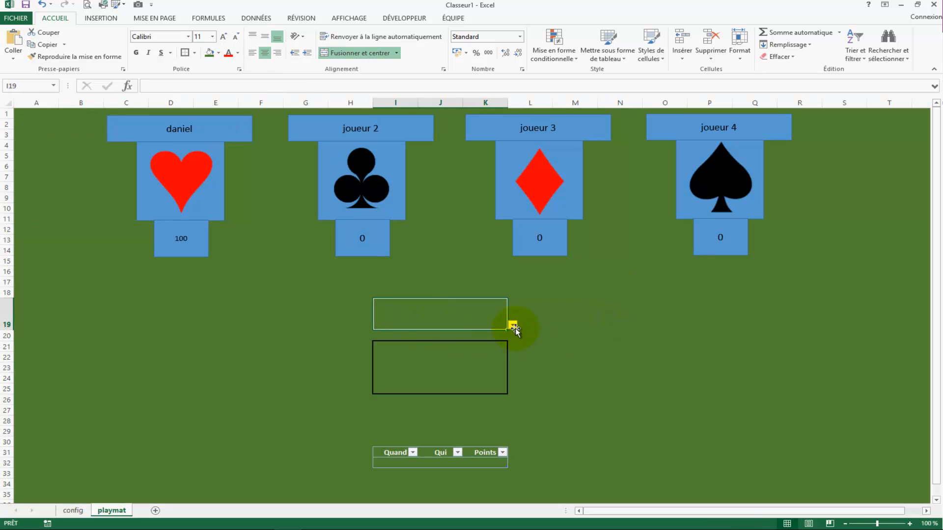
{"action": "left_click", "coordinate": [219, 54]}
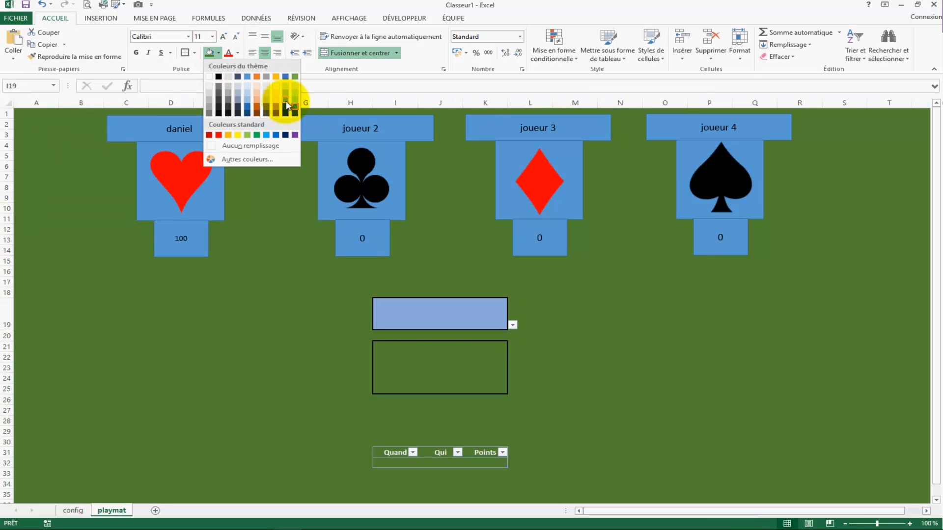
{"action": "left_click", "coordinate": [294, 106]}
{"action": "left_click", "coordinate": [433, 373]}
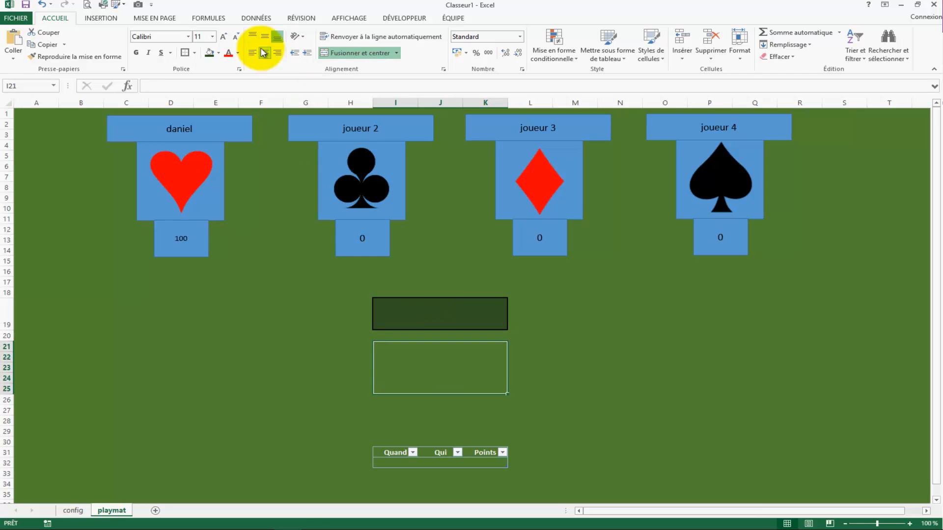
{"action": "left_click", "coordinate": [209, 53]}
{"action": "left_click", "coordinate": [663, 442]}
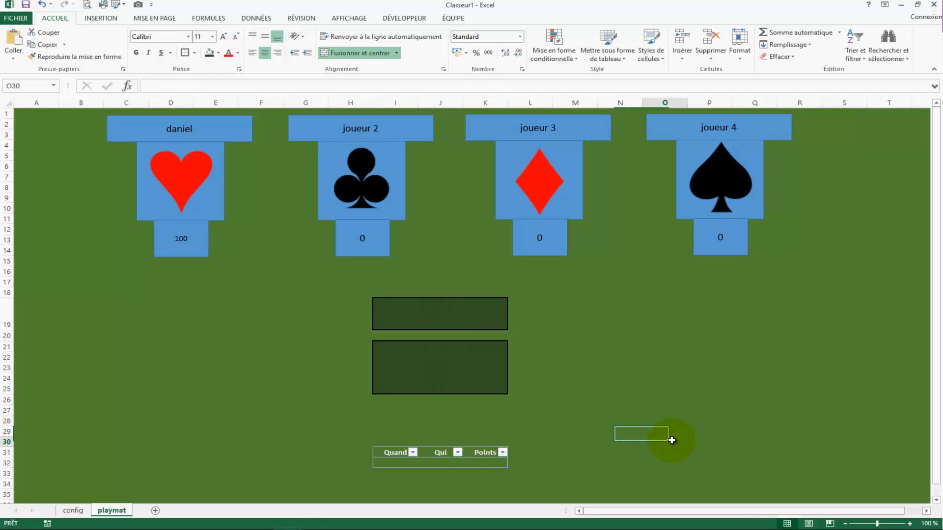
Step: Apply the green style from the dark group to the Quand, Qui and Points table
{"action": "left_click", "coordinate": [393, 452]}
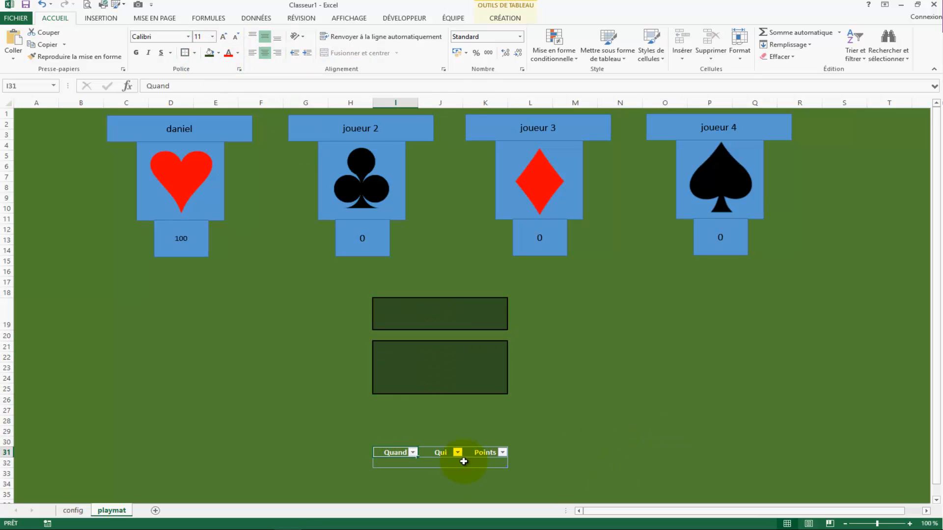
{"action": "left_click", "coordinate": [508, 14]}
{"action": "left_click", "coordinate": [875, 54]}
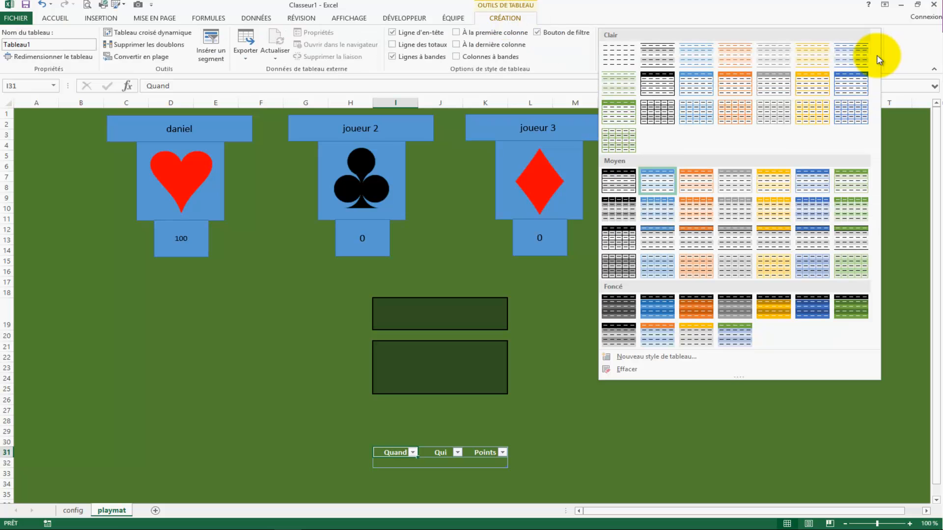
{"action": "left_click", "coordinate": [857, 306]}
{"action": "left_click", "coordinate": [740, 433]}
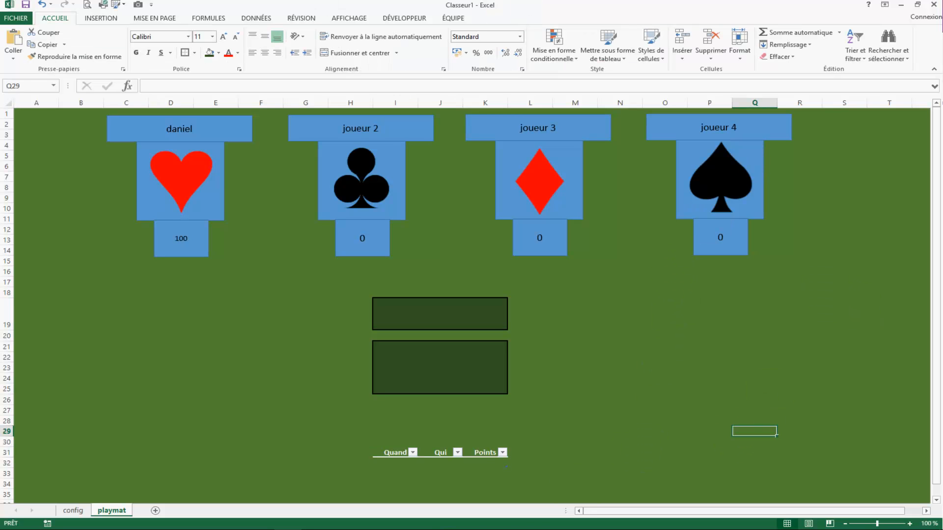
Step: Fill the table header cells I31:K31 with the same darkest green as the entry cells
{"action": "left_click_drag", "start_coordinate": [391, 452], "coordinate": [487, 453]}
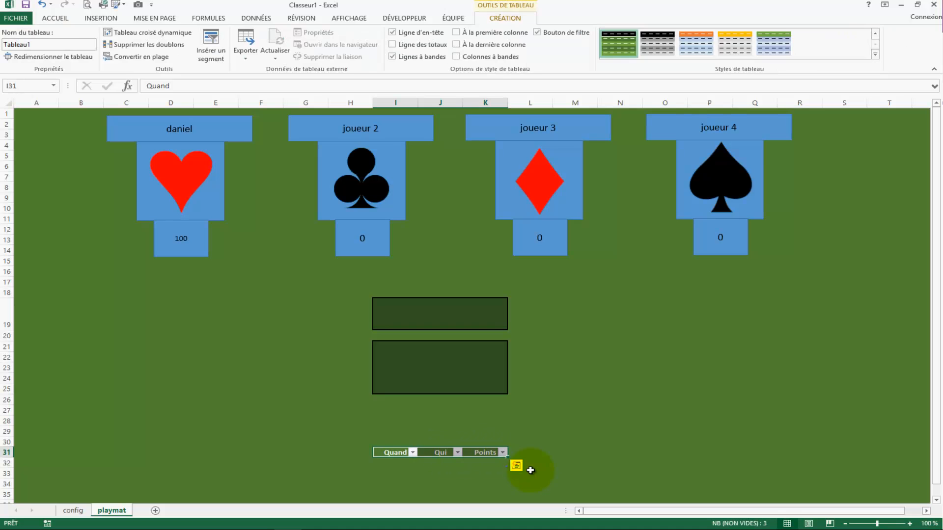
{"action": "left_click", "coordinate": [68, 21]}
{"action": "left_click", "coordinate": [102, 20]}
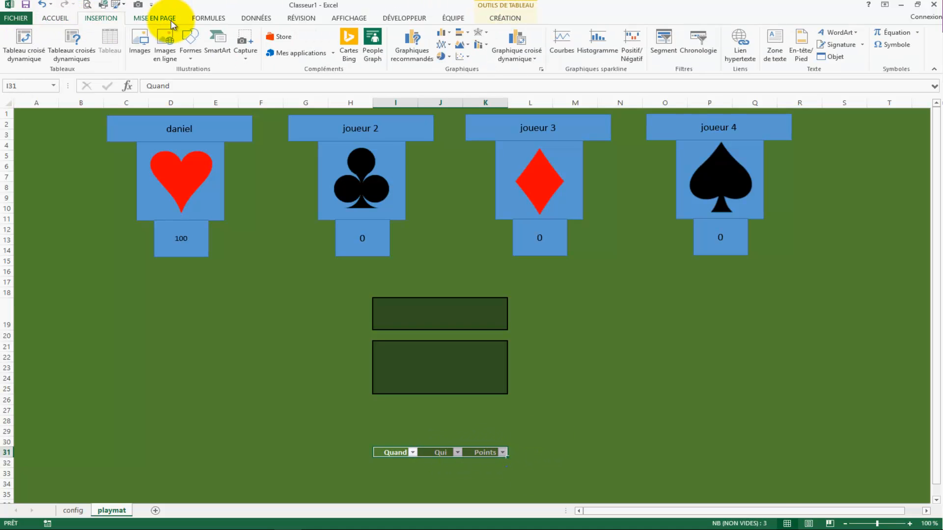
{"action": "left_click", "coordinate": [55, 18]}
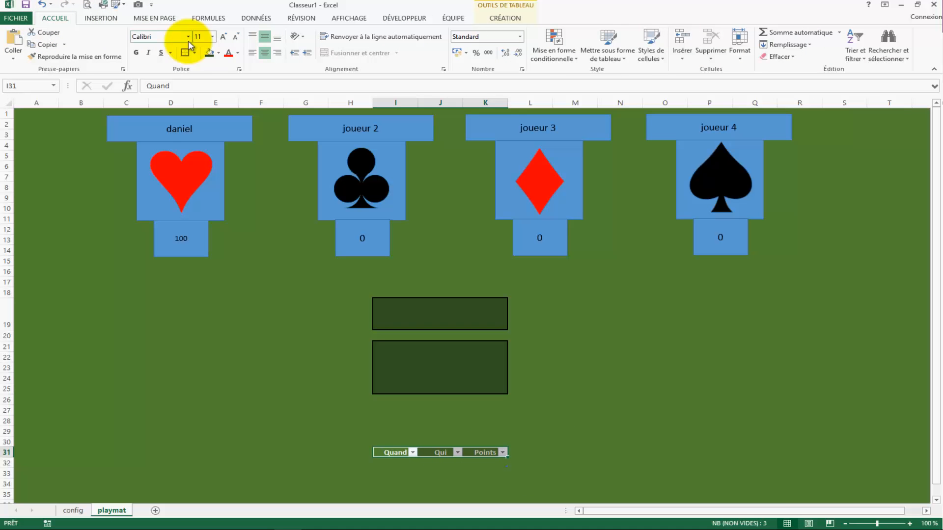
{"action": "left_click", "coordinate": [219, 53]}
{"action": "left_click", "coordinate": [210, 54]}
{"action": "left_click", "coordinate": [701, 471]}
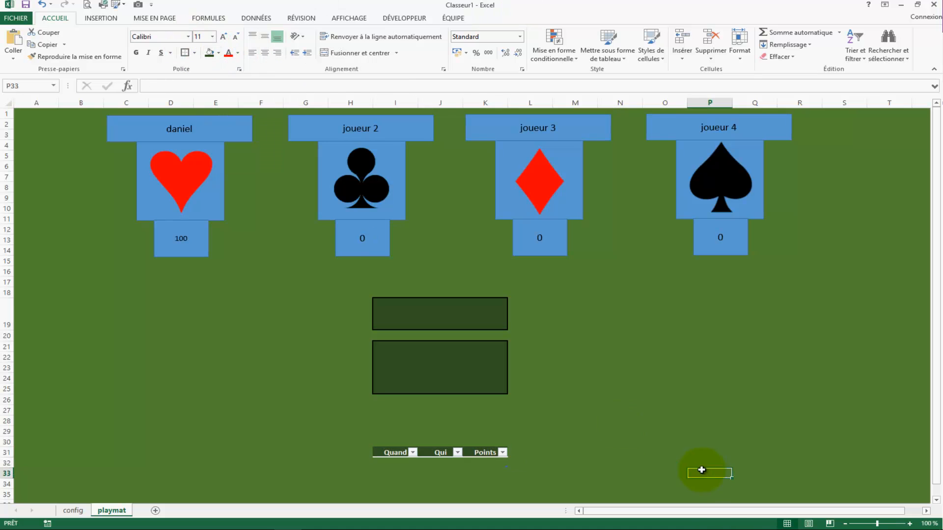
Step: Fill the table header cells I31:K31 with black
{"action": "left_click_drag", "start_coordinate": [390, 454], "coordinate": [488, 452]}
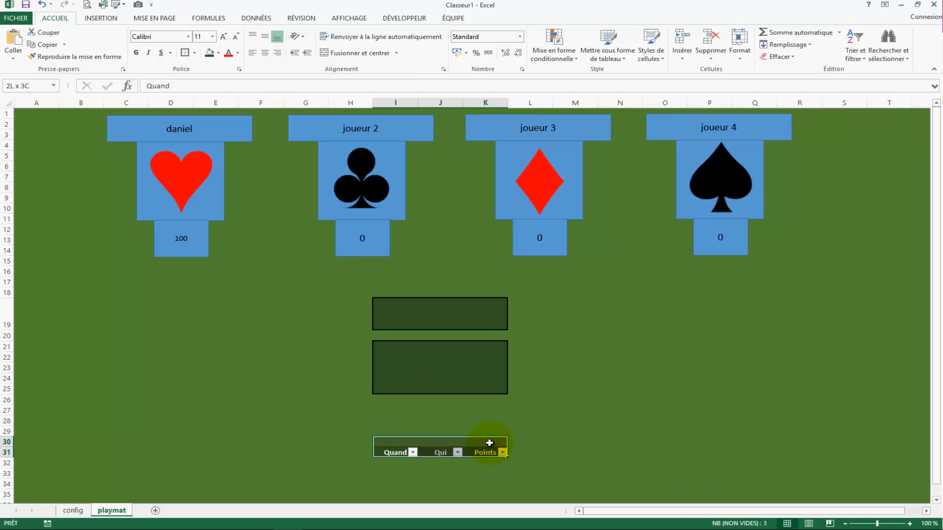
{"action": "left_click", "coordinate": [219, 54]}
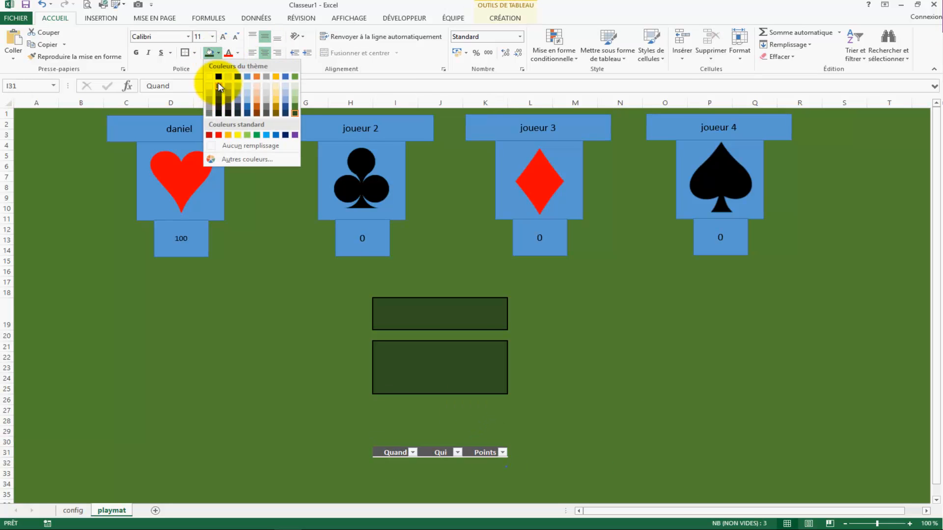
{"action": "left_click", "coordinate": [219, 77]}
{"action": "left_click", "coordinate": [619, 442]}
Step: Duplicate the table's dark green style and give the copy's whole-table element a white outline border
{"action": "left_click_drag", "start_coordinate": [388, 453], "coordinate": [451, 453]}
{"action": "left_click", "coordinate": [457, 464]}
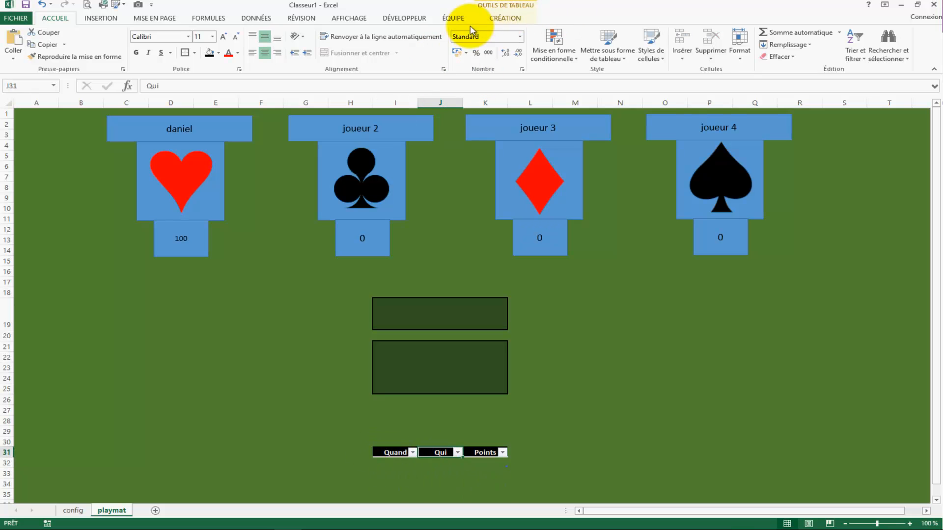
{"action": "left_click", "coordinate": [509, 18]}
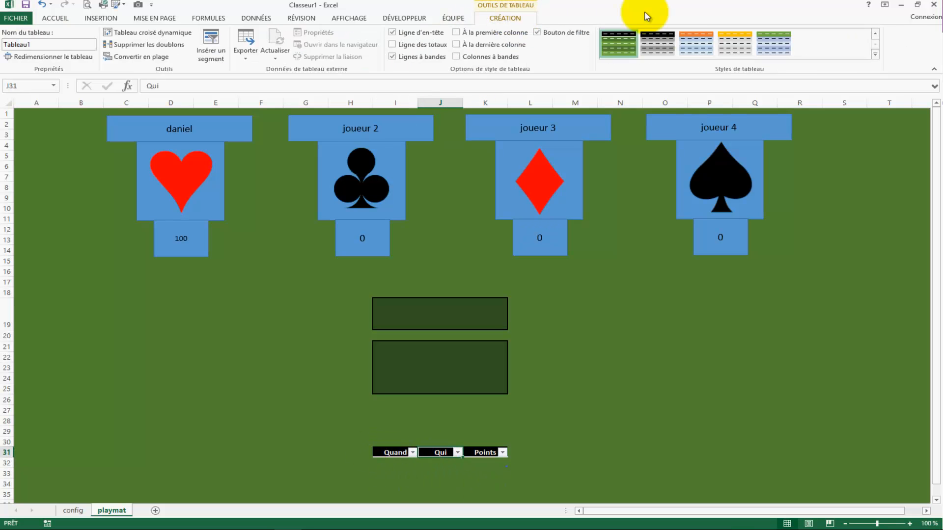
{"action": "right_click", "coordinate": [624, 45]}
{"action": "left_click", "coordinate": [659, 93]}
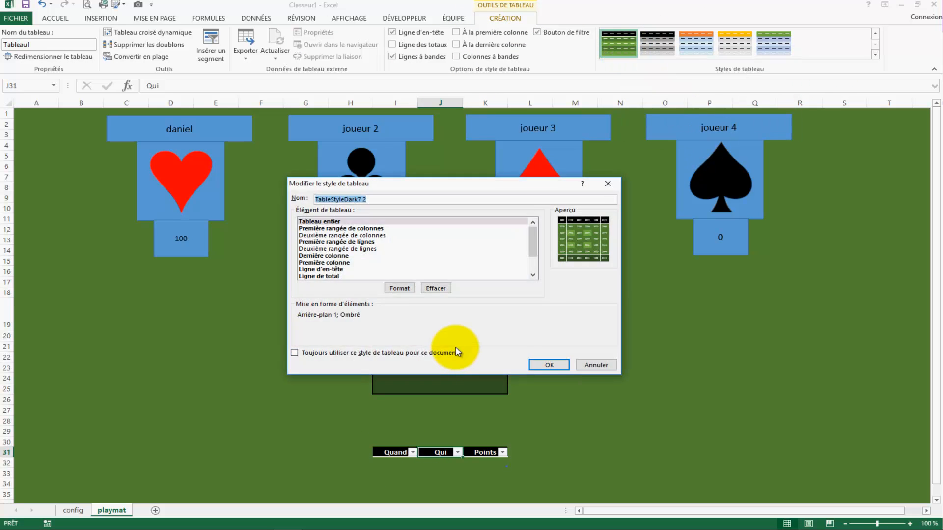
{"action": "left_click", "coordinate": [400, 288]}
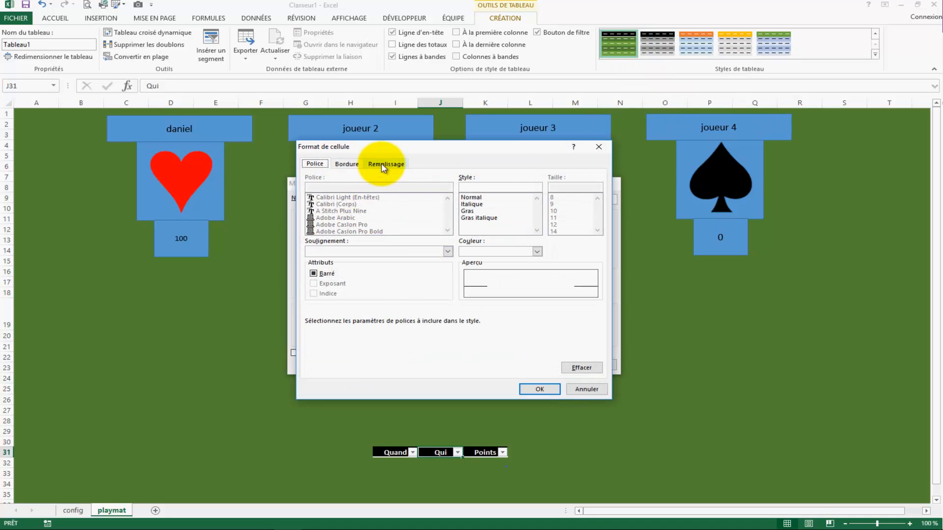
{"action": "left_click", "coordinate": [346, 163]}
{"action": "left_click", "coordinate": [388, 272]}
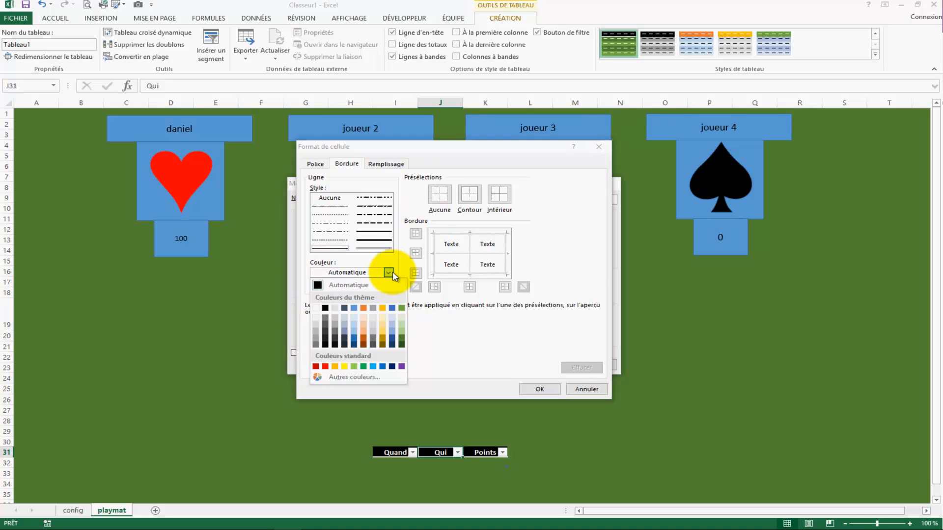
{"action": "left_click", "coordinate": [317, 309]}
{"action": "left_click", "coordinate": [469, 194]}
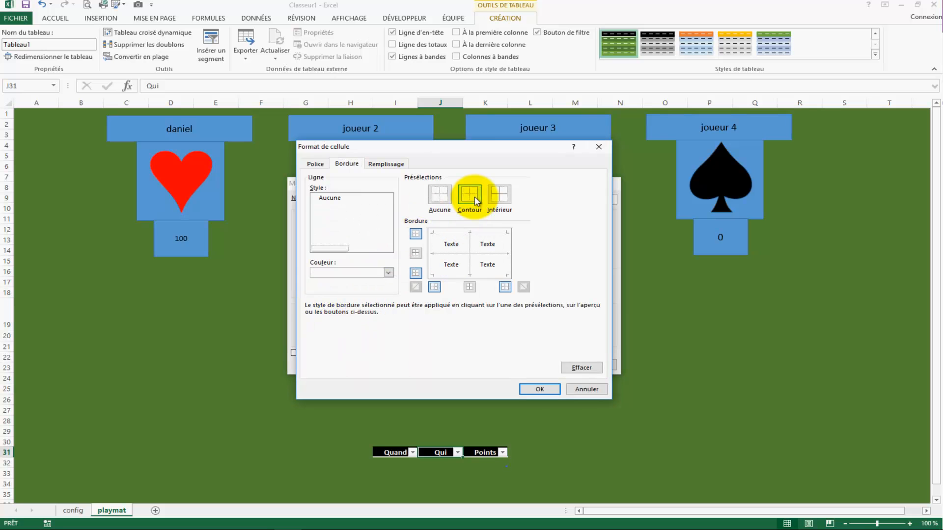
{"action": "left_click", "coordinate": [539, 389]}
{"action": "left_click", "coordinate": [547, 363]}
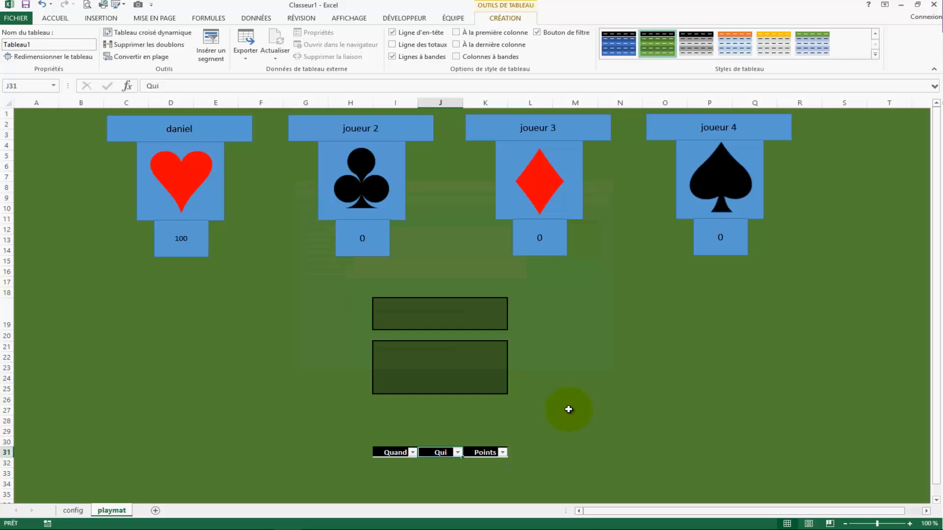
Step: Apply the custom green style with the white outline to the score history table
{"action": "left_click", "coordinate": [609, 464]}
{"action": "left_click", "coordinate": [457, 452]}
{"action": "left_click", "coordinate": [489, 464]}
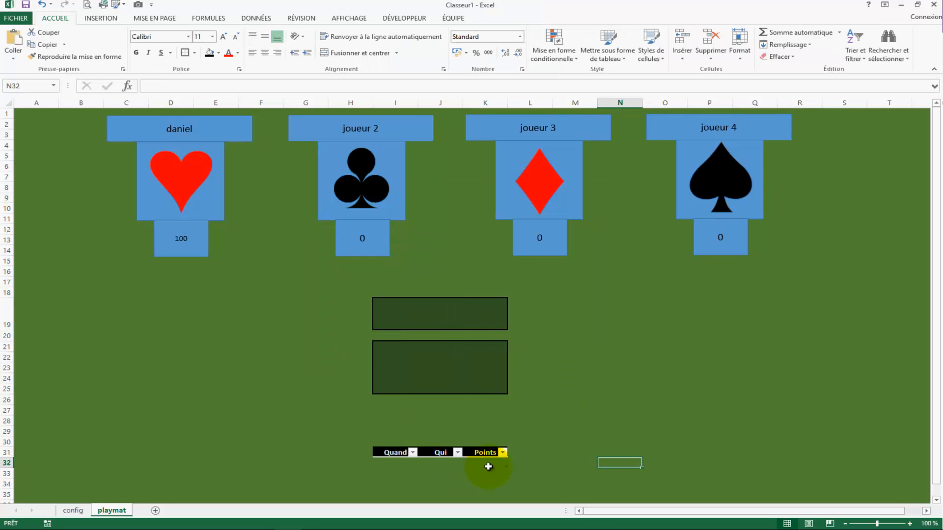
{"action": "left_click", "coordinate": [505, 18]}
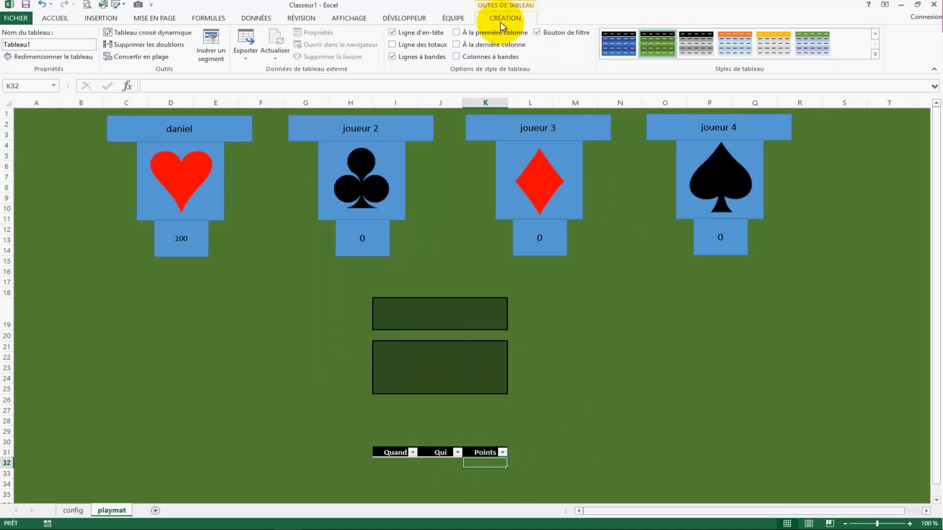
{"action": "left_click", "coordinate": [874, 55]}
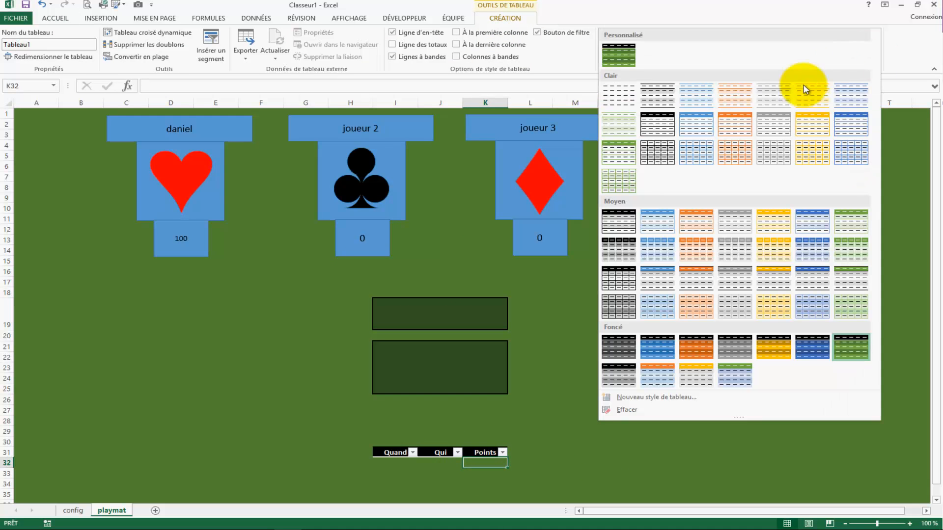
{"action": "left_click", "coordinate": [630, 54]}
{"action": "left_click", "coordinate": [637, 334]}
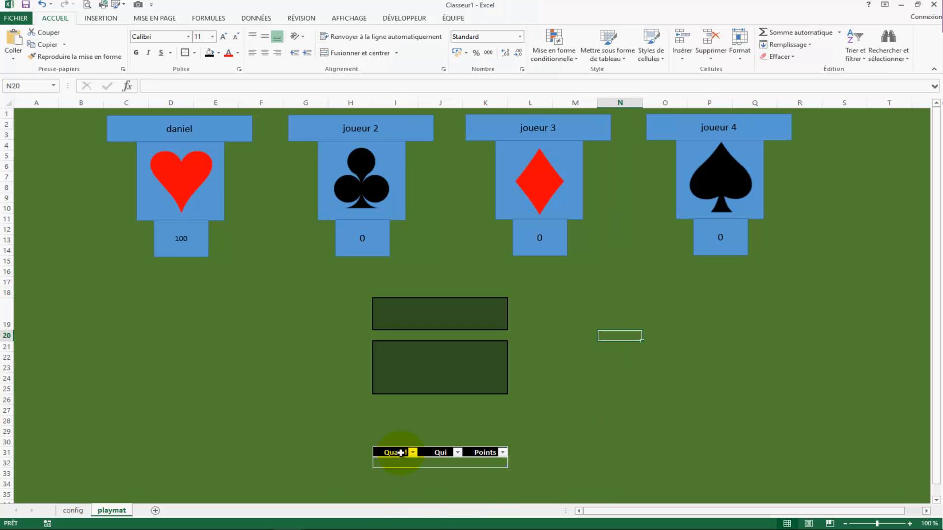
Step: Enlarge the font of the table headings in I31:K31 to 14
{"action": "left_click_drag", "start_coordinate": [407, 453], "coordinate": [469, 451]}
{"action": "left_click", "coordinate": [53, 18]}
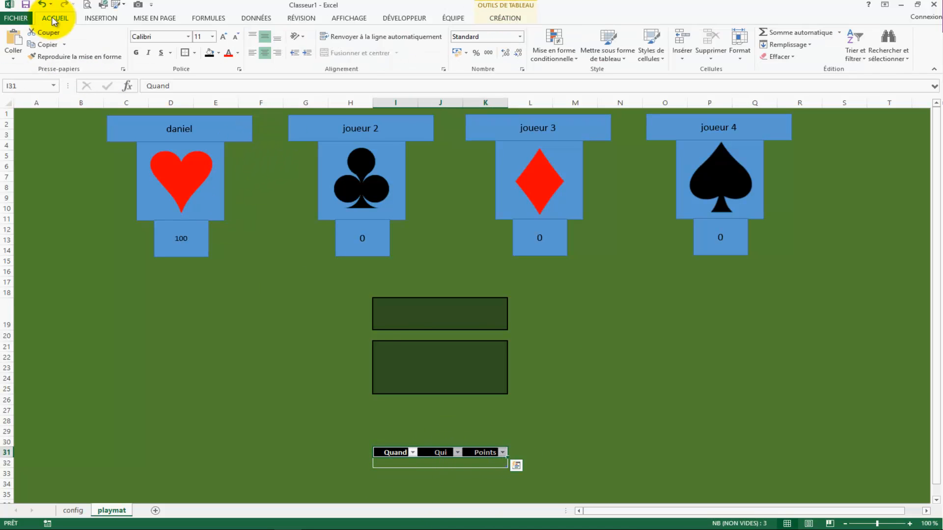
{"action": "left_click", "coordinate": [221, 38]}
{"action": "left_click", "coordinate": [221, 38]}
{"action": "left_click", "coordinate": [221, 39]}
{"action": "left_click", "coordinate": [236, 37]}
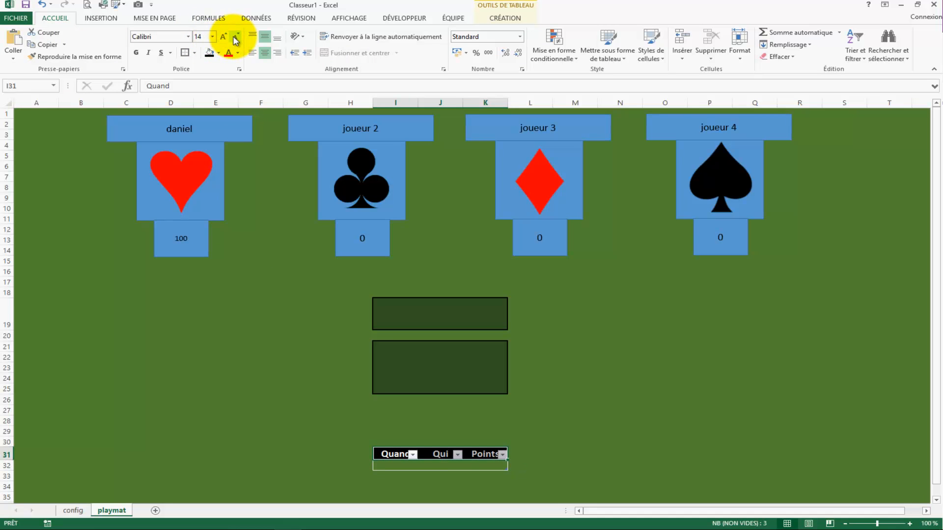
{"action": "left_click", "coordinate": [653, 376]}
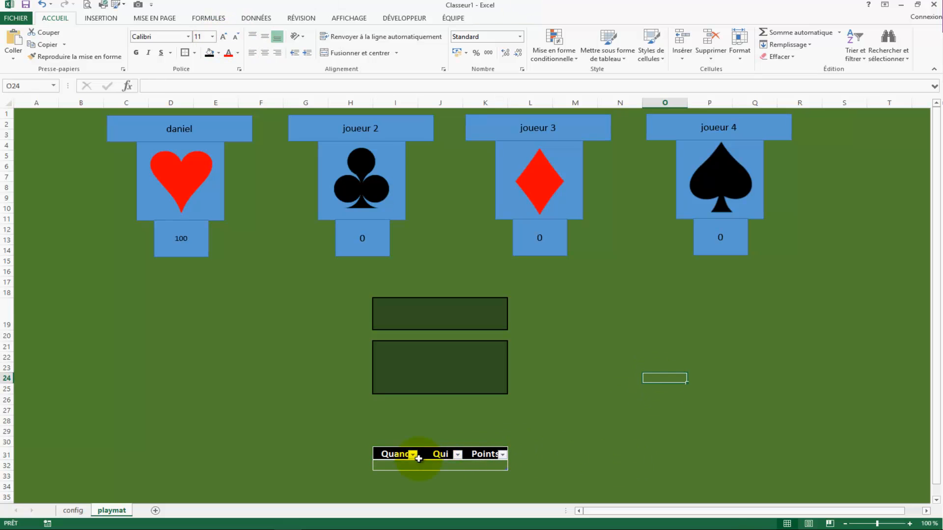
Step: Hide the filter buttons in the score history table's header row
{"action": "left_click", "coordinate": [391, 455]}
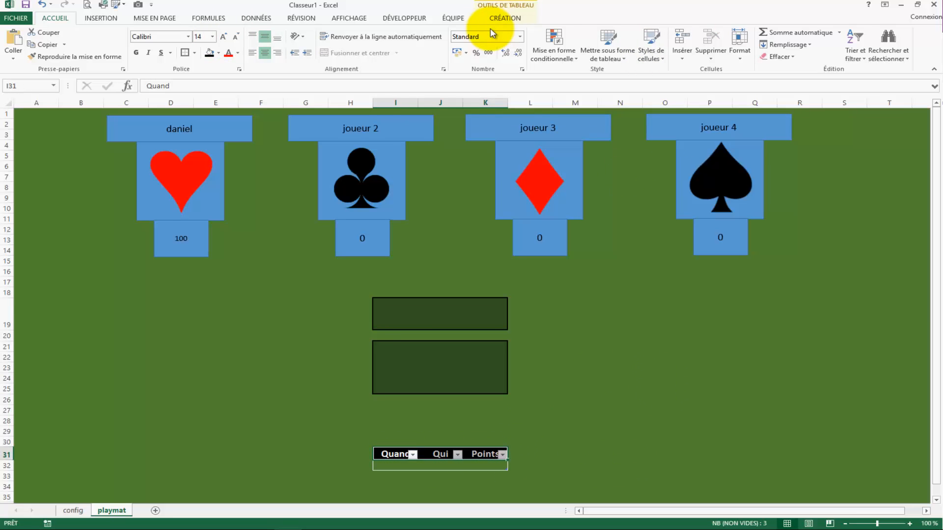
{"action": "left_click", "coordinate": [502, 21]}
{"action": "left_click", "coordinate": [691, 367]}
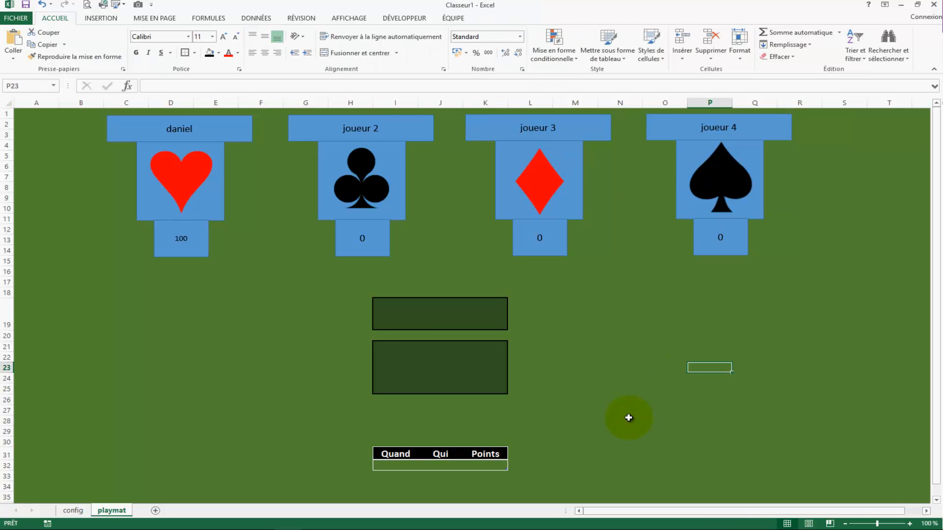
{"action": "left_click", "coordinate": [631, 356]}
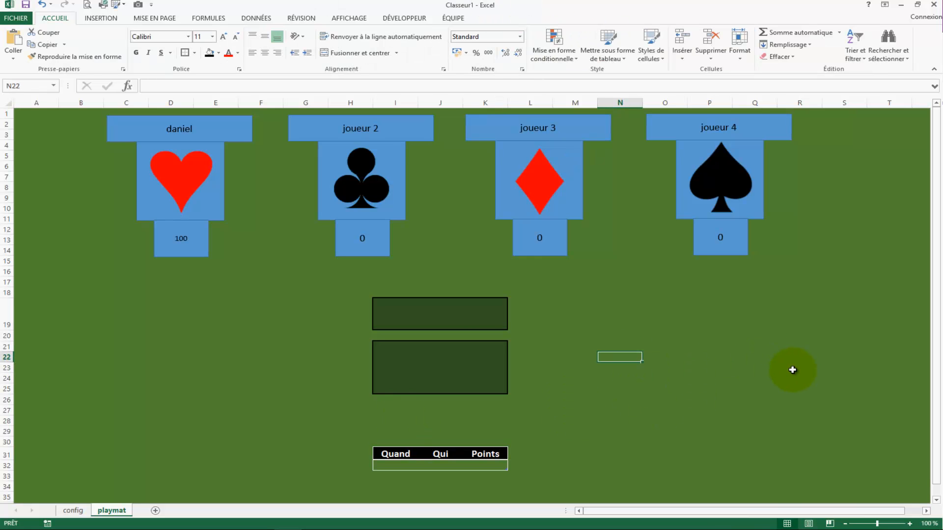
Step: Draw a rounded rectangle about 4.8 cm wide and 1.4 cm high beside the upper entry cell and label it JOUEUR
{"action": "left_click", "coordinate": [100, 18]}
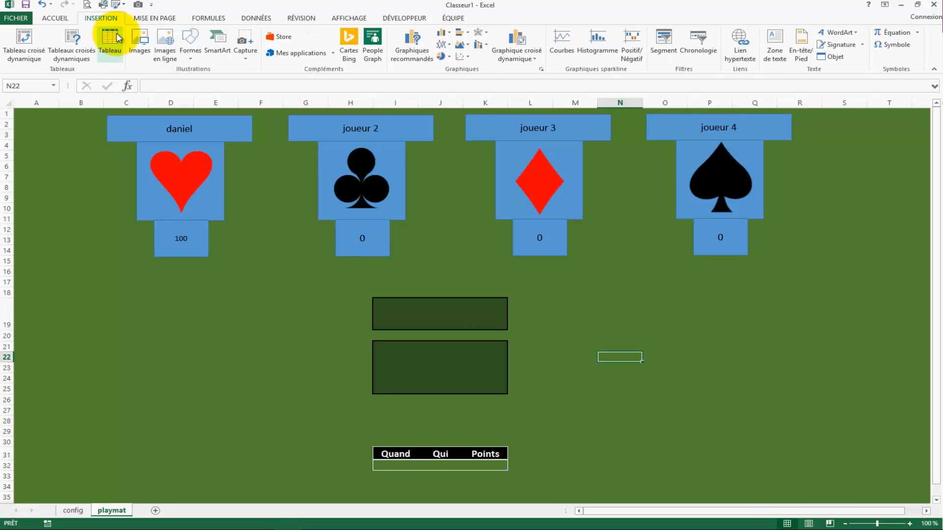
{"action": "left_click", "coordinate": [191, 43]}
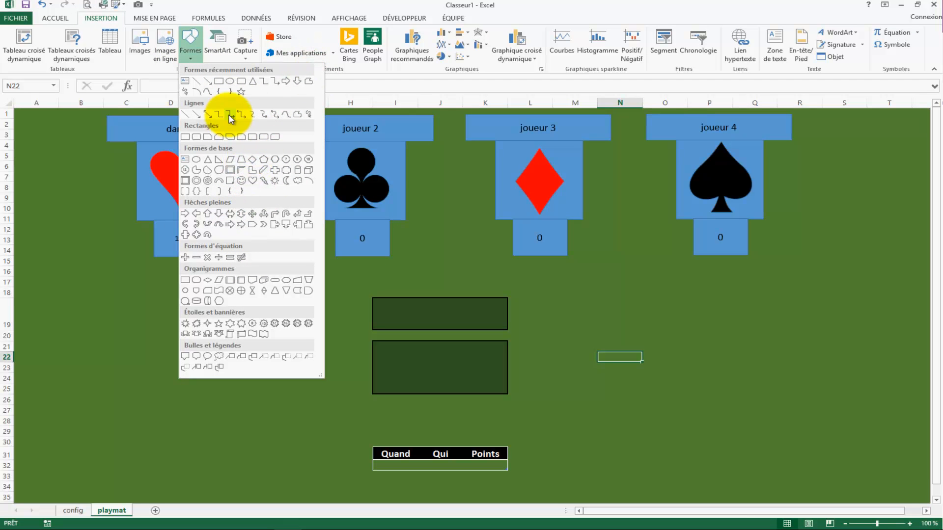
{"action": "left_click", "coordinate": [240, 88]}
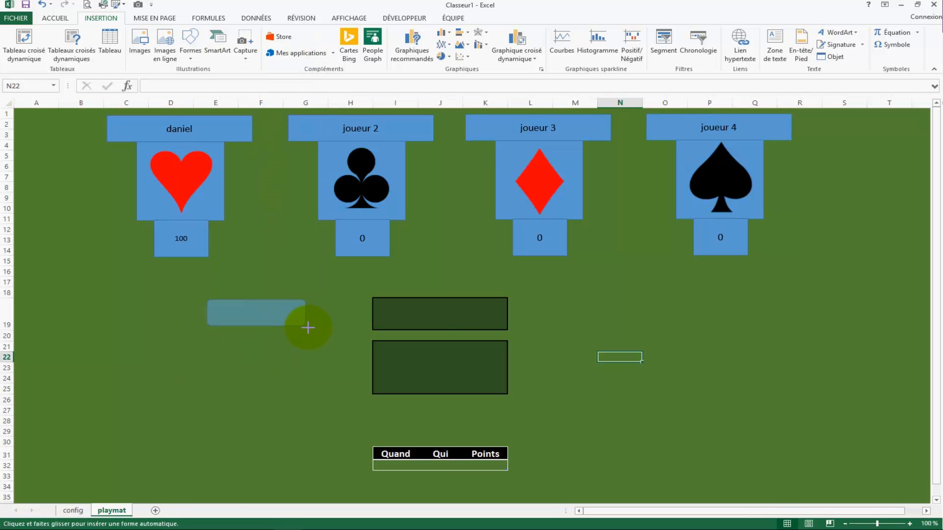
{"action": "left_click_drag", "start_coordinate": [308, 328], "coordinate": [309, 327]}
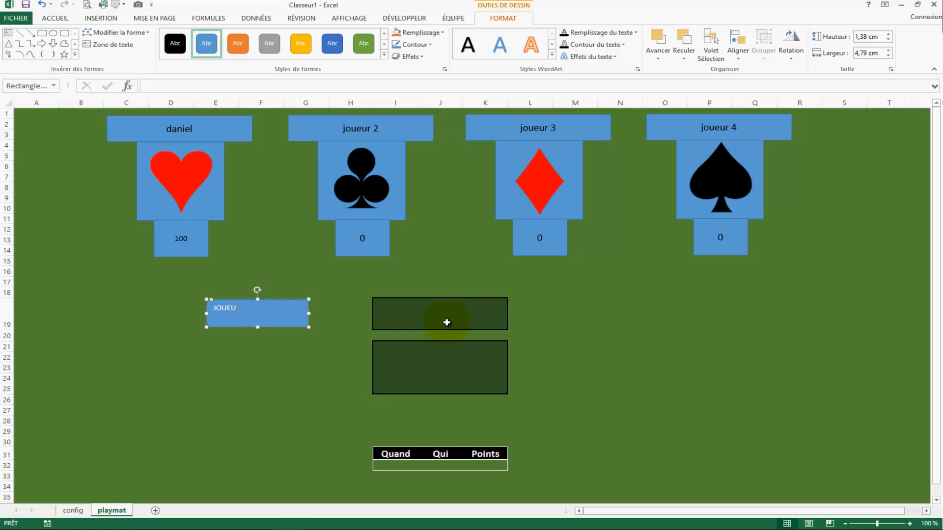
{"action": "left_click", "coordinate": [265, 366]}
{"action": "left_click", "coordinate": [272, 308]}
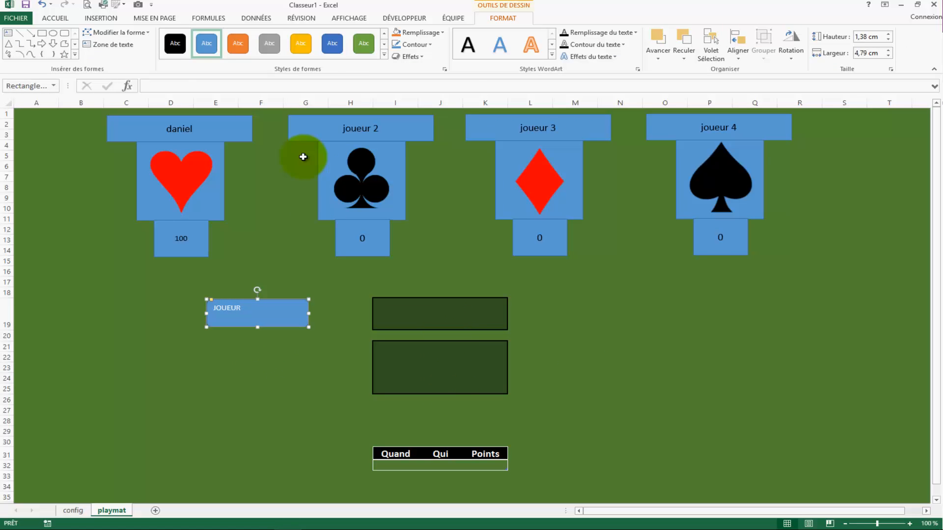
Step: Apply the white, green-outlined shape style to the JOUEUR label and centre its text both ways at font size 20
{"action": "left_click", "coordinate": [384, 55]}
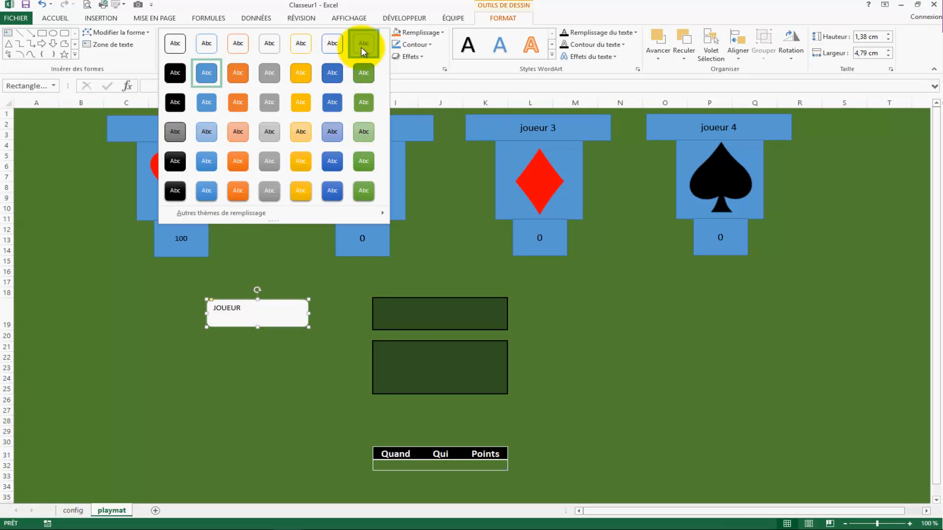
{"action": "left_click", "coordinate": [362, 49]}
{"action": "left_click", "coordinate": [63, 19]}
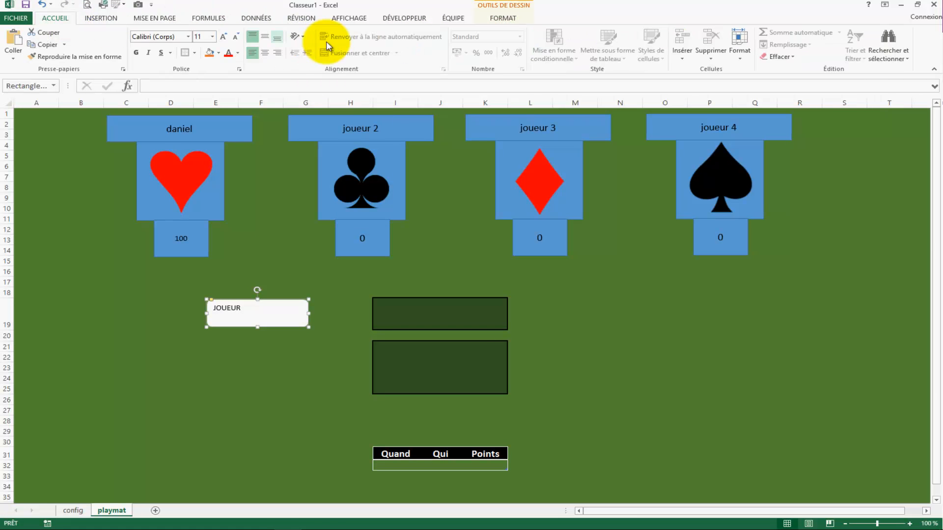
{"action": "left_click", "coordinate": [264, 36]}
{"action": "left_click", "coordinate": [265, 53]}
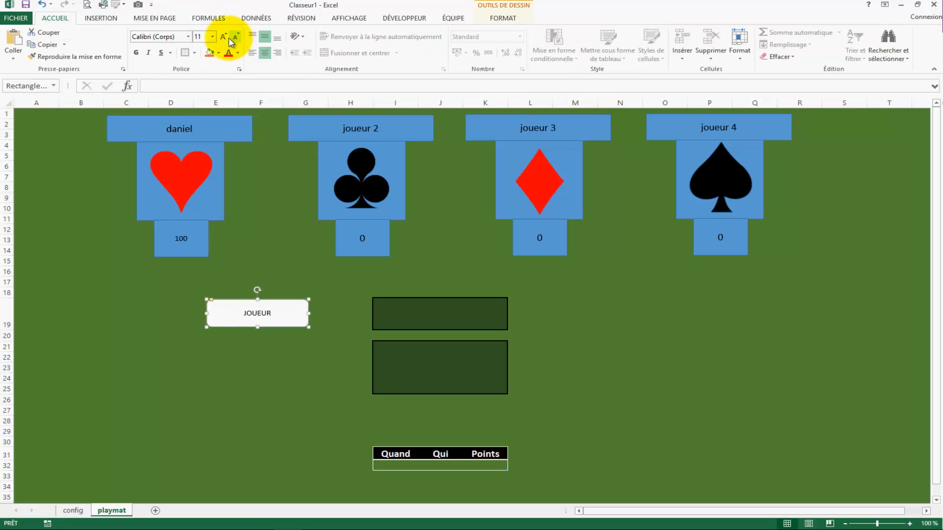
{"action": "left_click", "coordinate": [224, 37]}
{"action": "left_click", "coordinate": [224, 37]}
{"action": "left_click", "coordinate": [224, 37]}
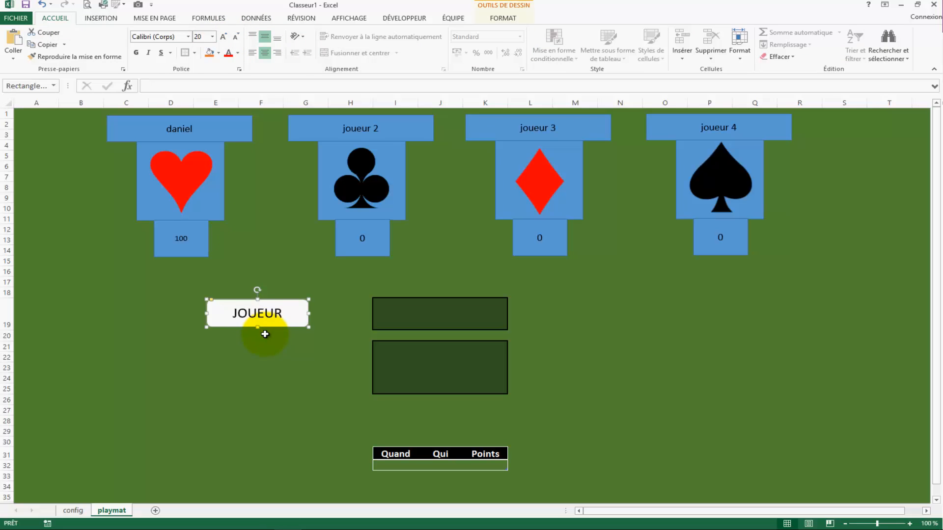
Step: Shorten the JOUEUR label, move it closer to the upper entry cell, and add a right arrow about 1.3 by 1.16 cm at its end
{"action": "left_click_drag", "start_coordinate": [258, 326], "coordinate": [313, 320]}
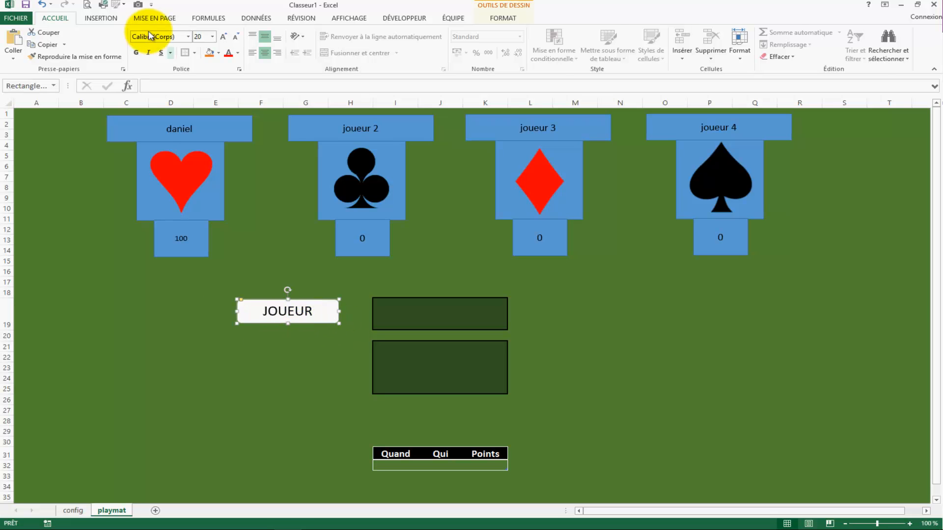
{"action": "left_click", "coordinate": [100, 18]}
{"action": "left_click", "coordinate": [190, 45]}
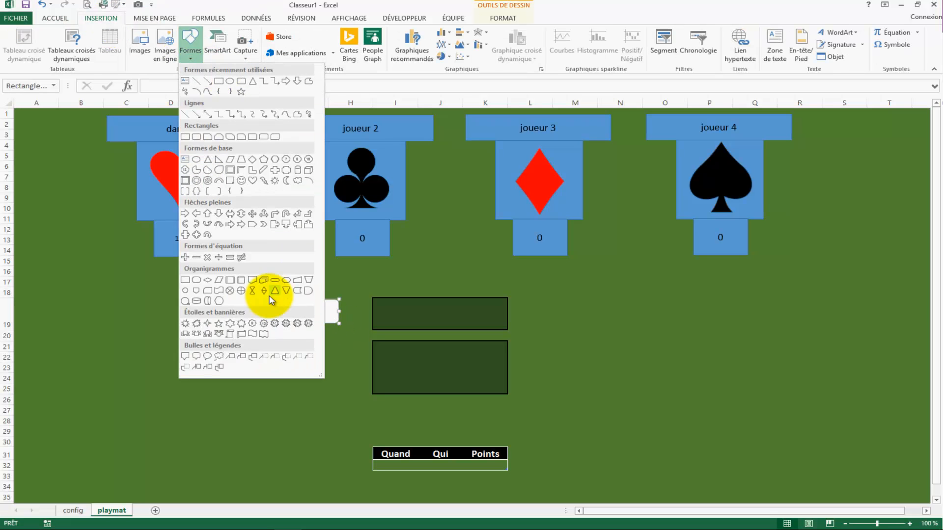
{"action": "left_click", "coordinate": [286, 80]}
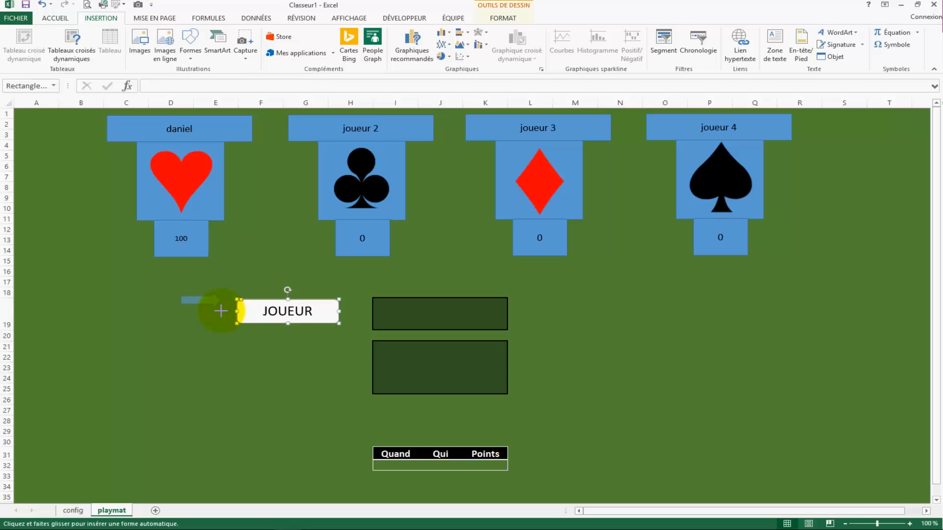
{"action": "left_click_drag", "start_coordinate": [208, 316], "coordinate": [205, 314]}
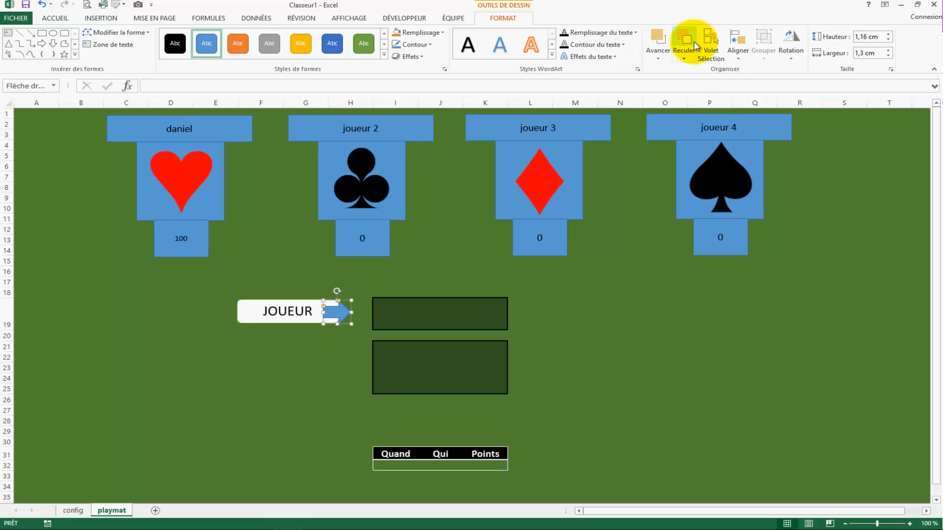
Step: Give the arrow the white, green-outlined shape style and reduce its height to about 1.11 cm to fit the label's end
{"action": "left_click", "coordinate": [384, 55]}
{"action": "left_click", "coordinate": [364, 44]}
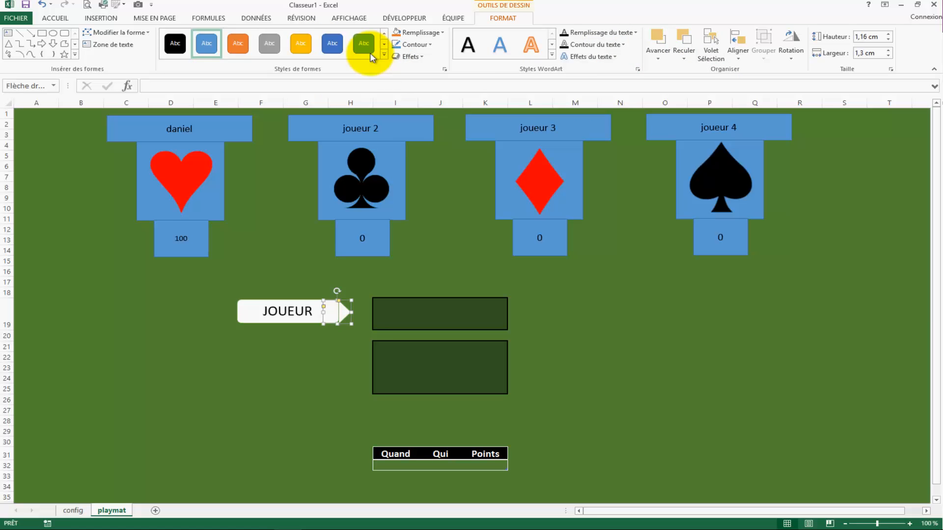
{"action": "left_click", "coordinate": [321, 397]}
{"action": "left_click", "coordinate": [346, 313]}
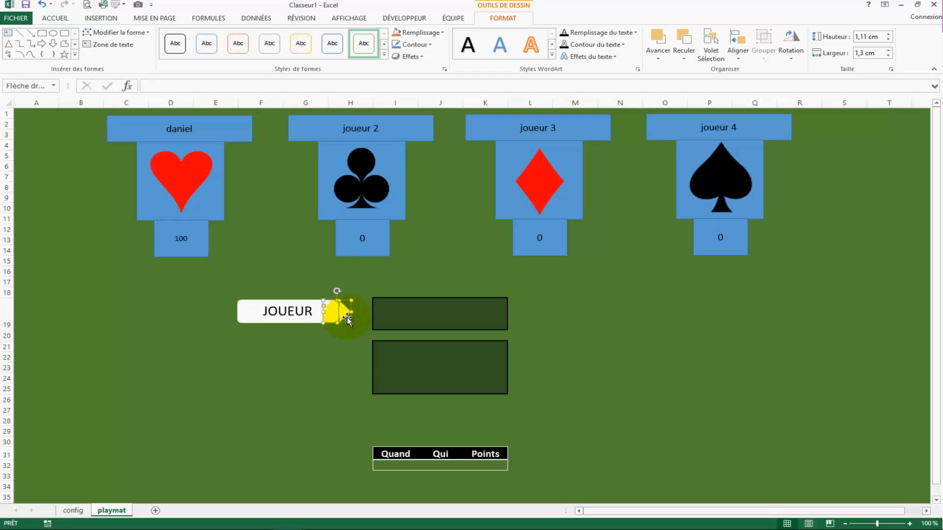
{"action": "left_click", "coordinate": [352, 346]}
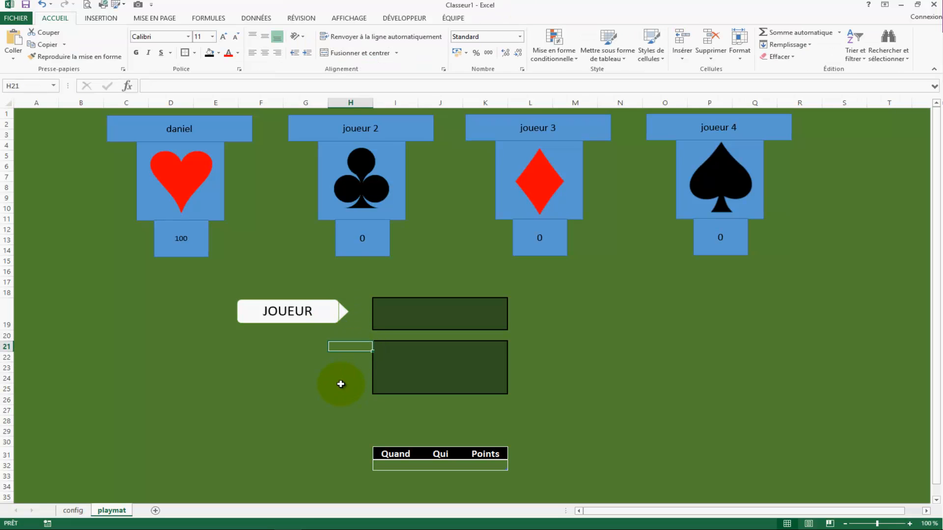
Step: Group the JOUEUR label and its arrow into a single object
{"action": "left_click", "coordinate": [342, 321]}
{"action": "right_click", "coordinate": [293, 318]}
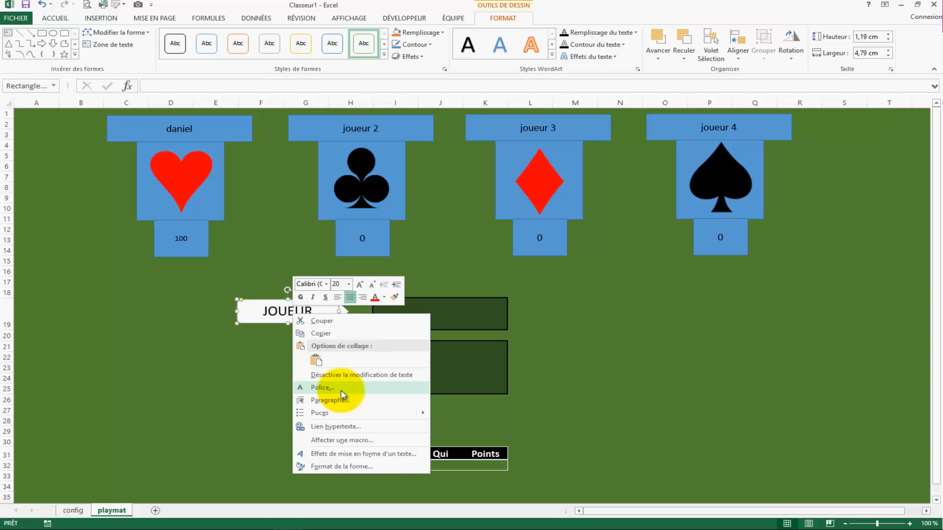
{"action": "left_click", "coordinate": [237, 388]}
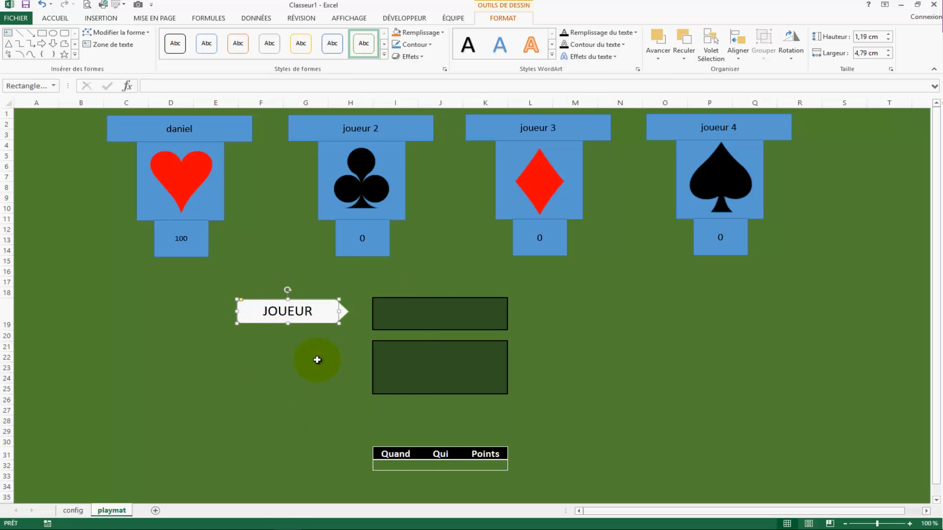
{"action": "right_click", "coordinate": [348, 312]}
{"action": "left_click", "coordinate": [329, 413]}
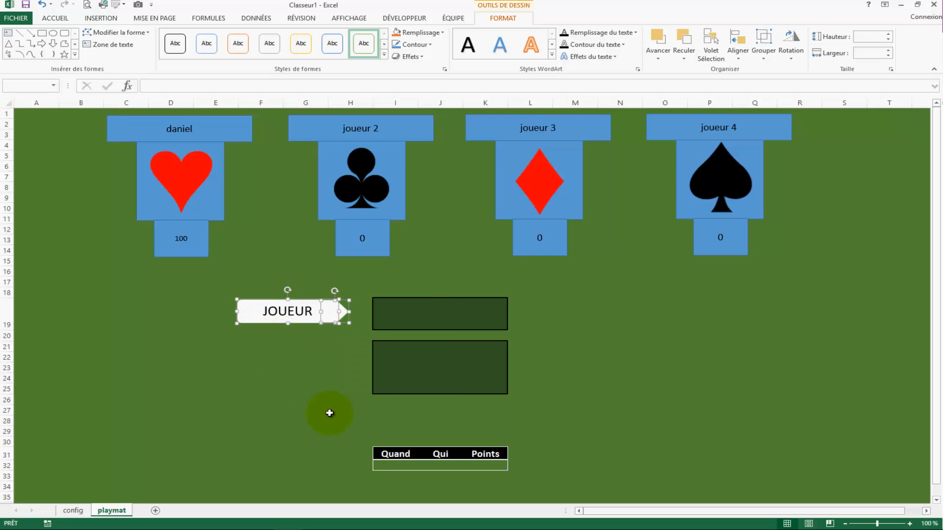
{"action": "right_click", "coordinate": [288, 319]}
{"action": "left_click", "coordinate": [268, 364]}
{"action": "left_click", "coordinate": [313, 371]}
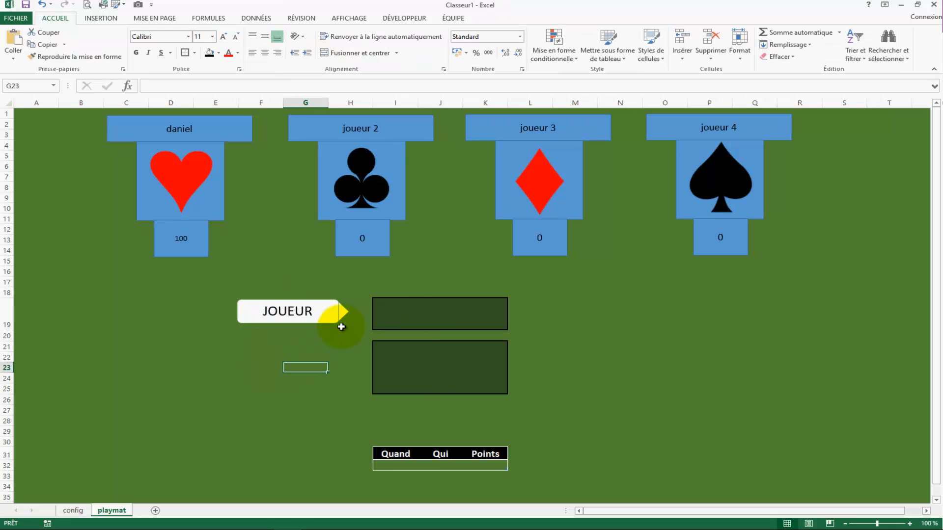
{"action": "left_click", "coordinate": [338, 314]}
{"action": "right_click", "coordinate": [305, 322]}
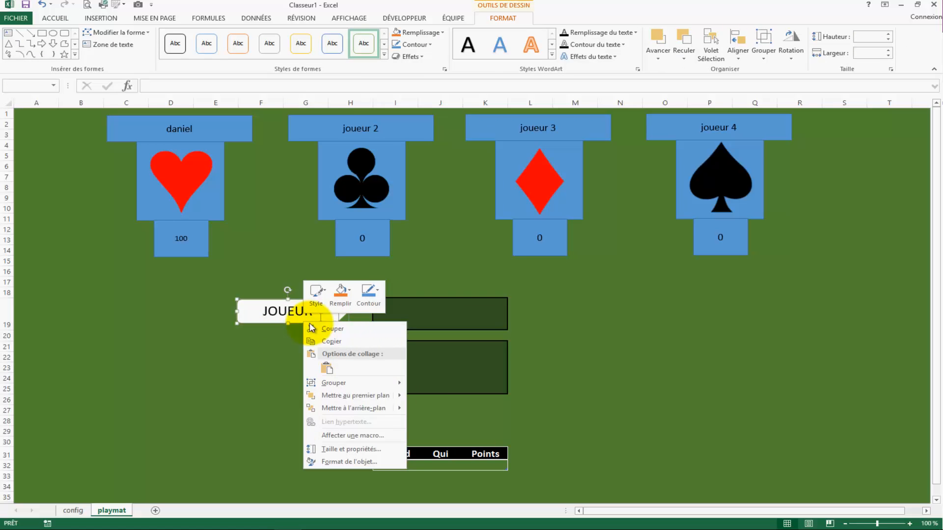
{"action": "mouse_move", "coordinate": [351, 383]}
{"action": "left_click", "coordinate": [421, 386]}
Step: Duplicate the grouped JOUEUR label and flip the copy horizontally so its arrow points left toward the lower entry cell
{"action": "left_click", "coordinate": [259, 395]}
{"action": "left_click", "coordinate": [322, 326]}
{"action": "key", "text": "ctrl+c"}
{"action": "left_click", "coordinate": [669, 384]}
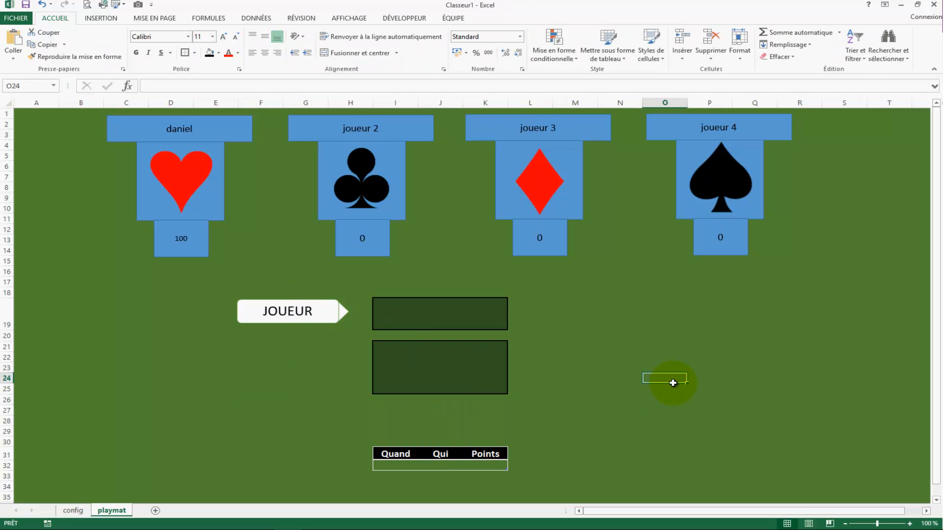
{"action": "key", "text": "ctrl+v"}
{"action": "left_click_drag", "start_coordinate": [759, 384], "coordinate": [538, 385]}
Step: Set the flipped label's width to 5.3 cm to match the original and move it beside the lower entry cell
{"action": "left_click", "coordinate": [292, 323]}
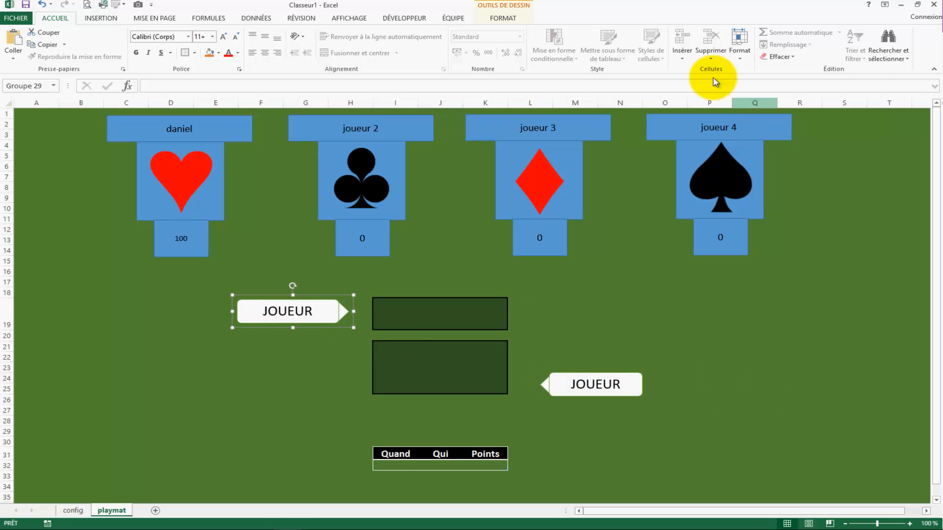
{"action": "left_click", "coordinate": [501, 19]}
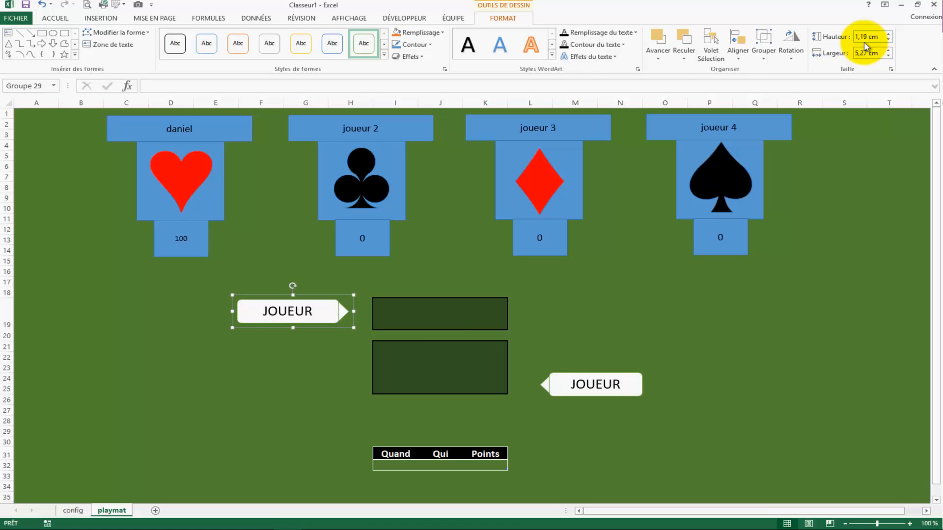
{"action": "left_click", "coordinate": [585, 398]}
{"action": "left_click", "coordinate": [594, 386]}
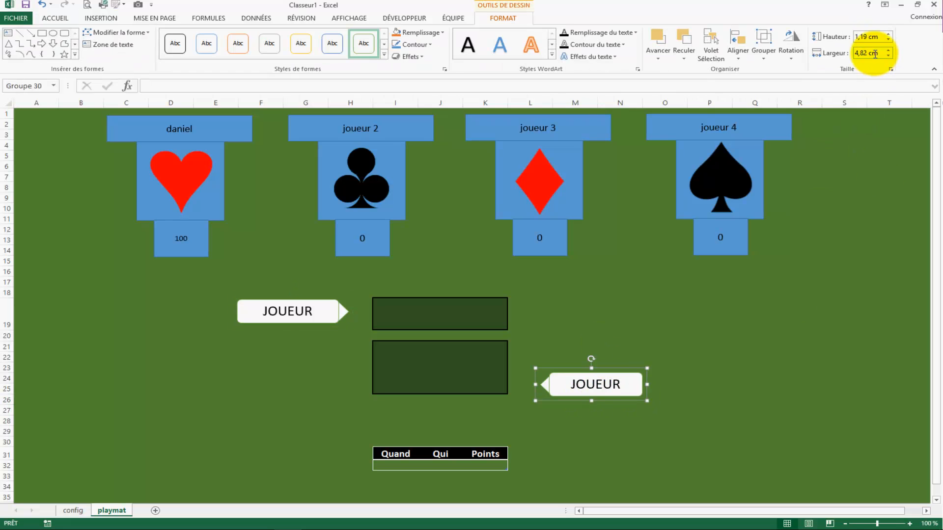
{"action": "left_click", "coordinate": [845, 57]}
{"action": "left_click", "coordinate": [881, 53]}
{"action": "left_click", "coordinate": [889, 51]}
{"action": "left_click", "coordinate": [890, 50]}
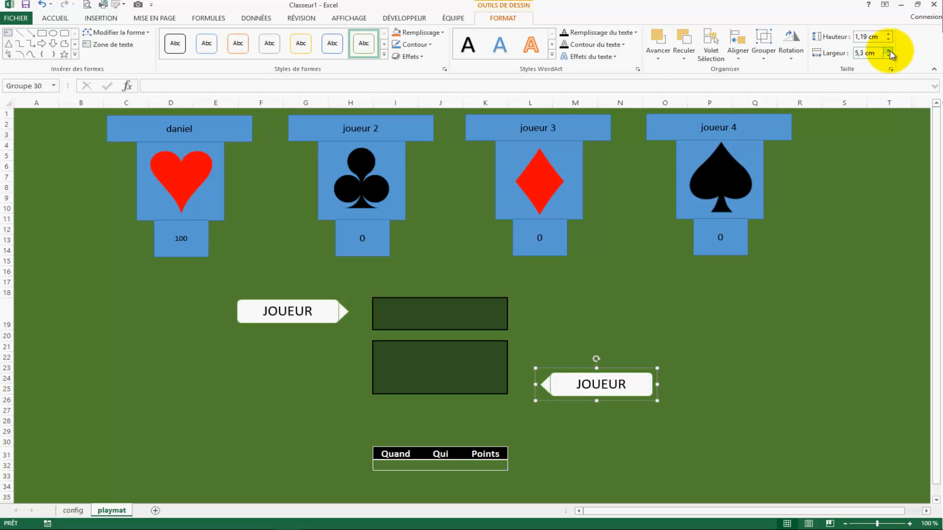
{"action": "left_click", "coordinate": [709, 312]}
{"action": "left_click_drag", "start_coordinate": [631, 387], "coordinate": [612, 366]}
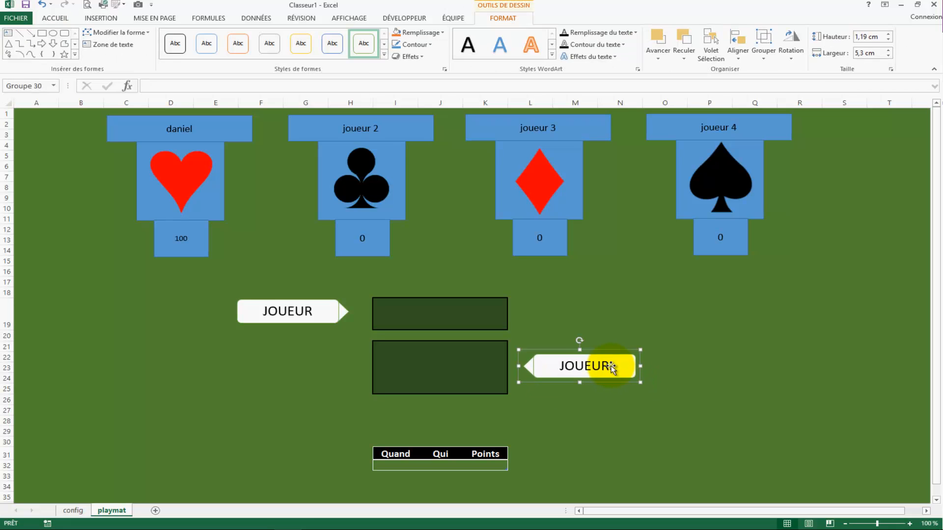
Step: Select the JOUEUR text inside the left-pointing label for editing
{"action": "left_click", "coordinate": [594, 367]}
{"action": "left_click_drag", "start_coordinate": [608, 369], "coordinate": [571, 371]}
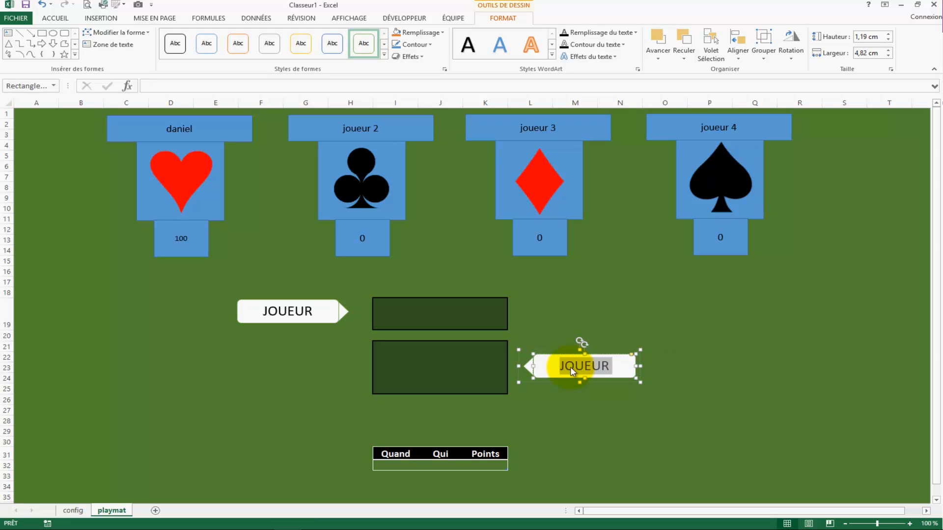